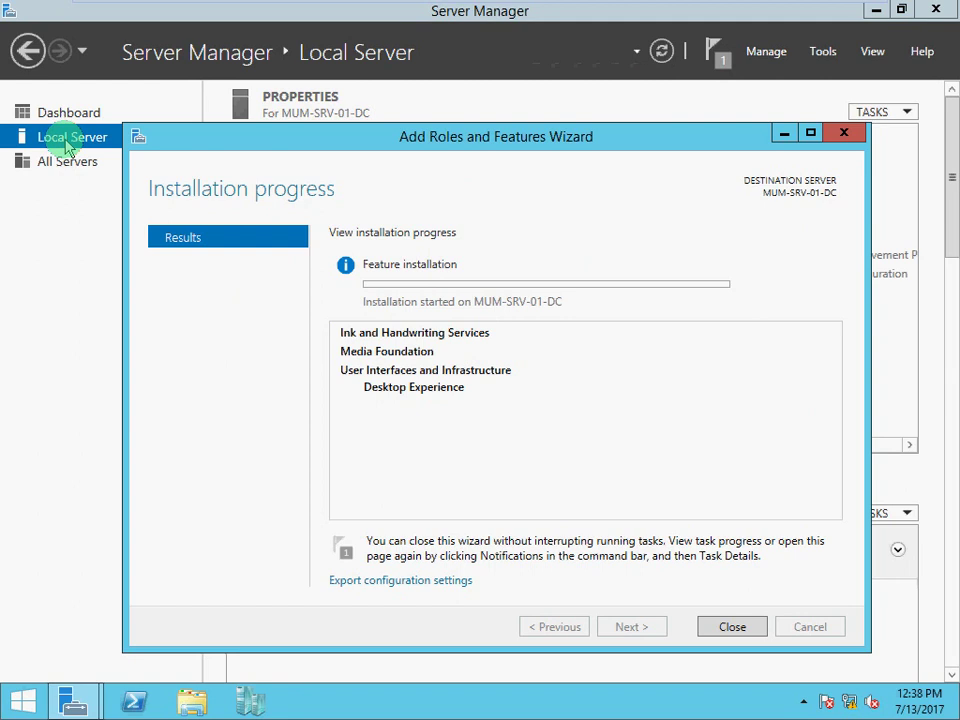
- Close the installation progress, check the Hyper-V role's status in a new Add Roles and Features Wizard, and cancel the wizard
{"action": "left_click", "coordinate": [729, 626]}
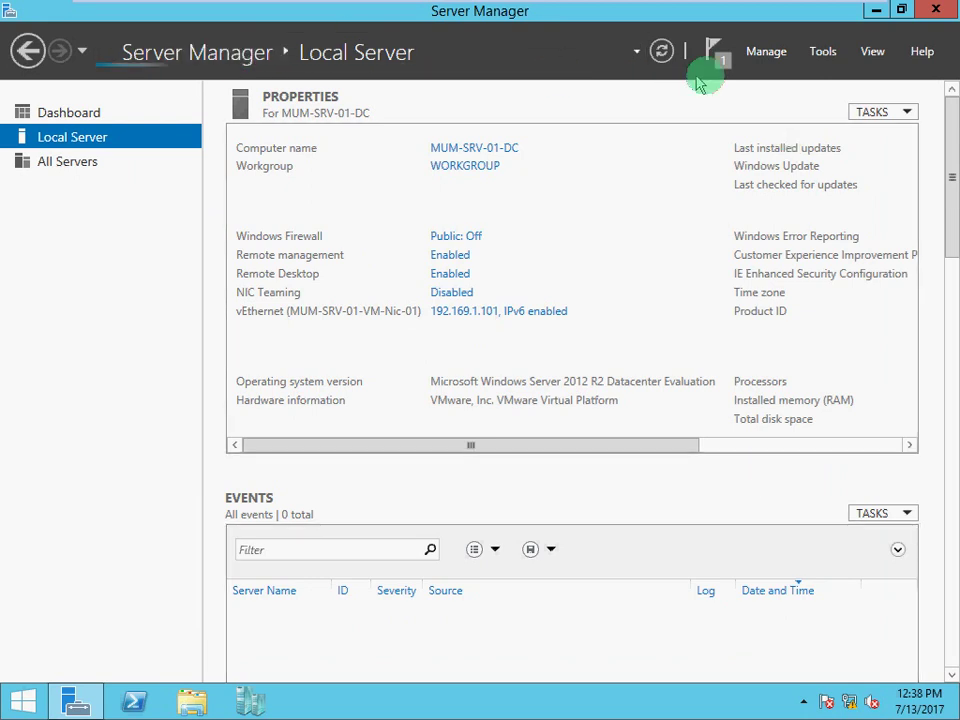
{"action": "left_click", "coordinate": [764, 51]}
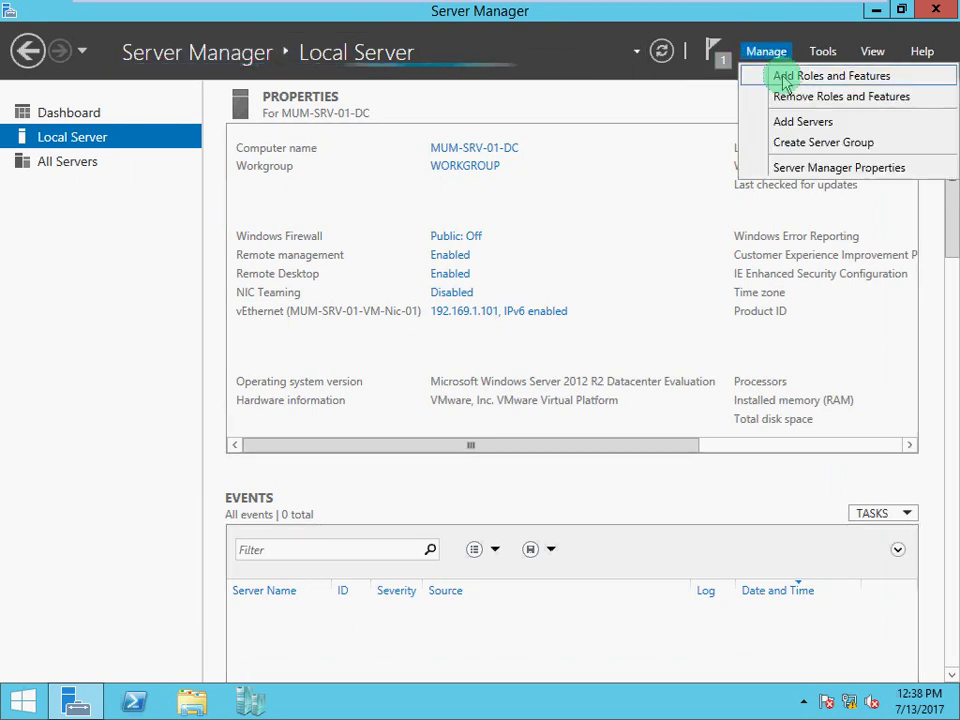
{"action": "left_click", "coordinate": [785, 80]}
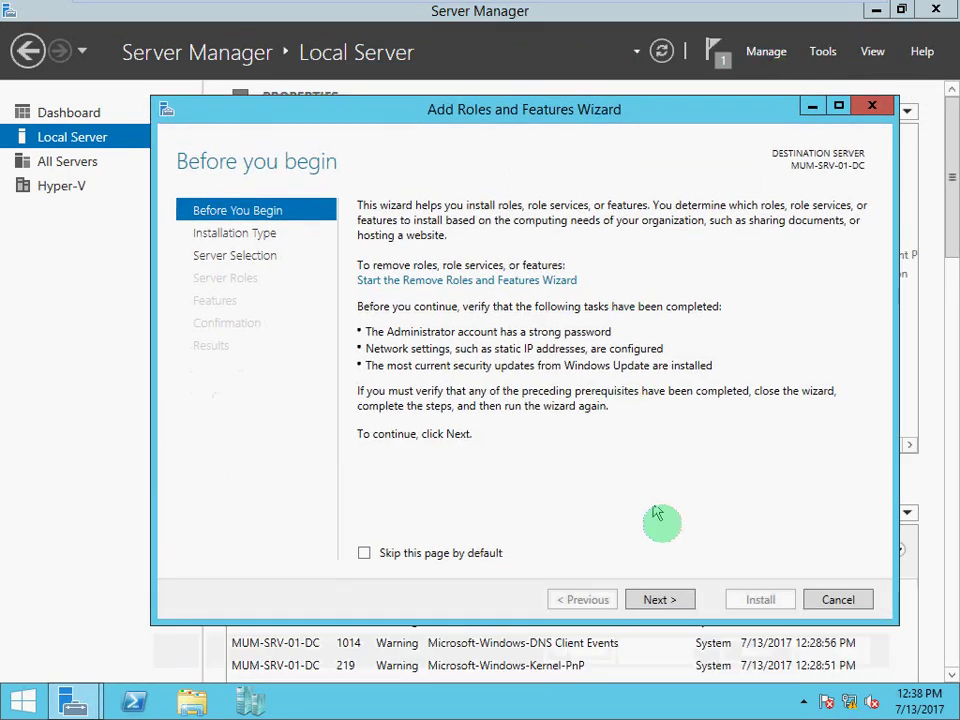
{"action": "left_click", "coordinate": [663, 599]}
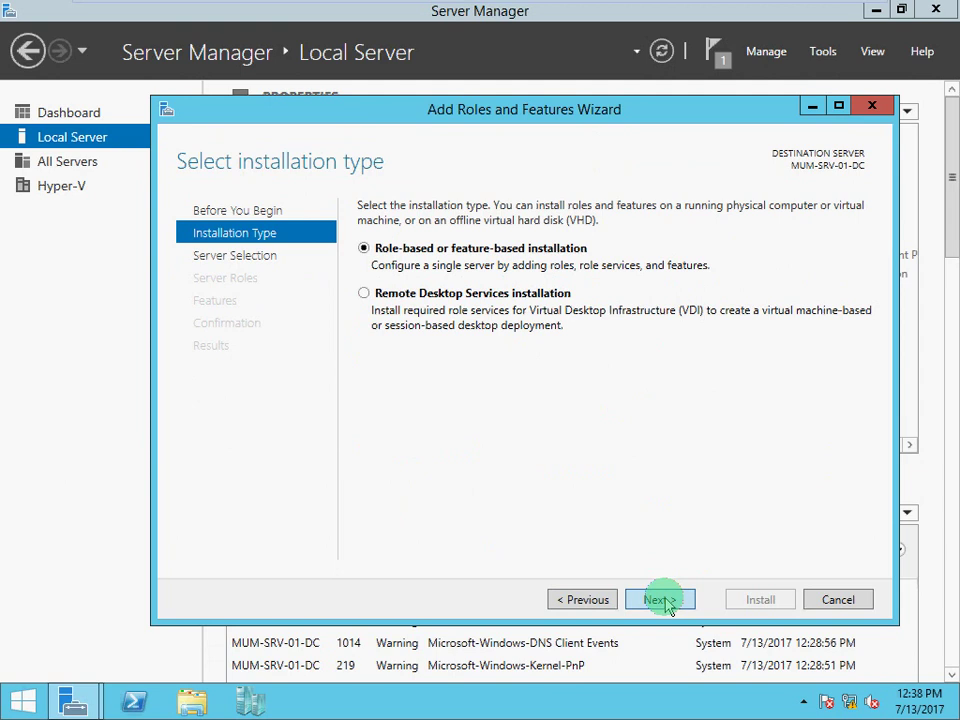
{"action": "left_click", "coordinate": [663, 600]}
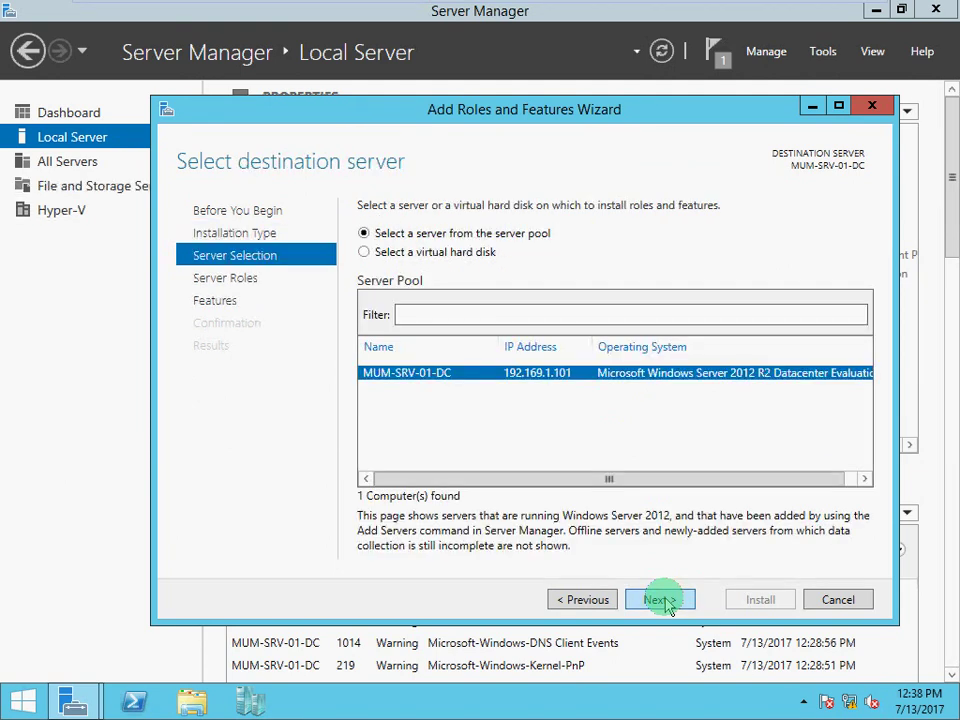
{"action": "left_click", "coordinate": [663, 600]}
{"action": "scroll", "coordinate": [658, 455], "scroll_direction": "down", "scroll_amount": 1}
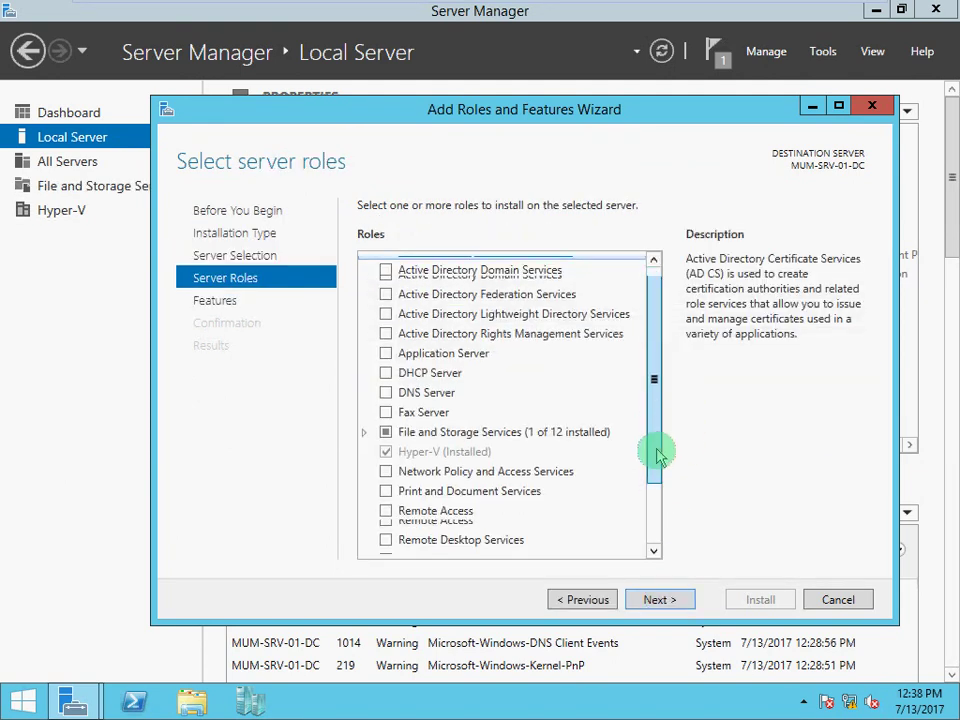
{"action": "scroll", "coordinate": [655, 450], "scroll_direction": "down", "scroll_amount": 1}
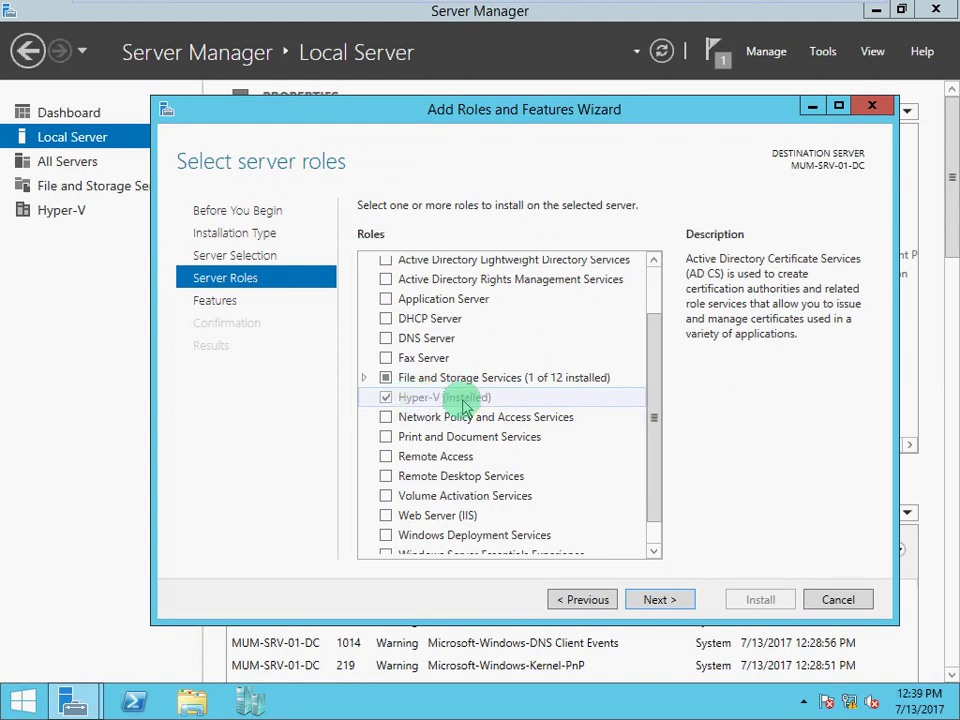
{"action": "left_click", "coordinate": [652, 600]}
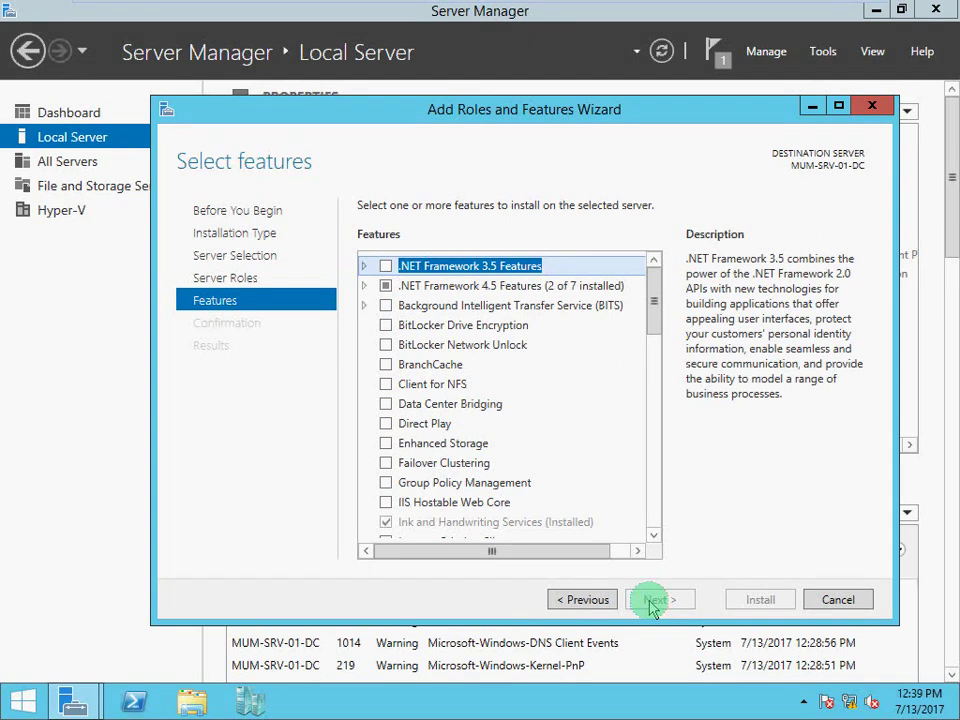
{"action": "left_click", "coordinate": [830, 600]}
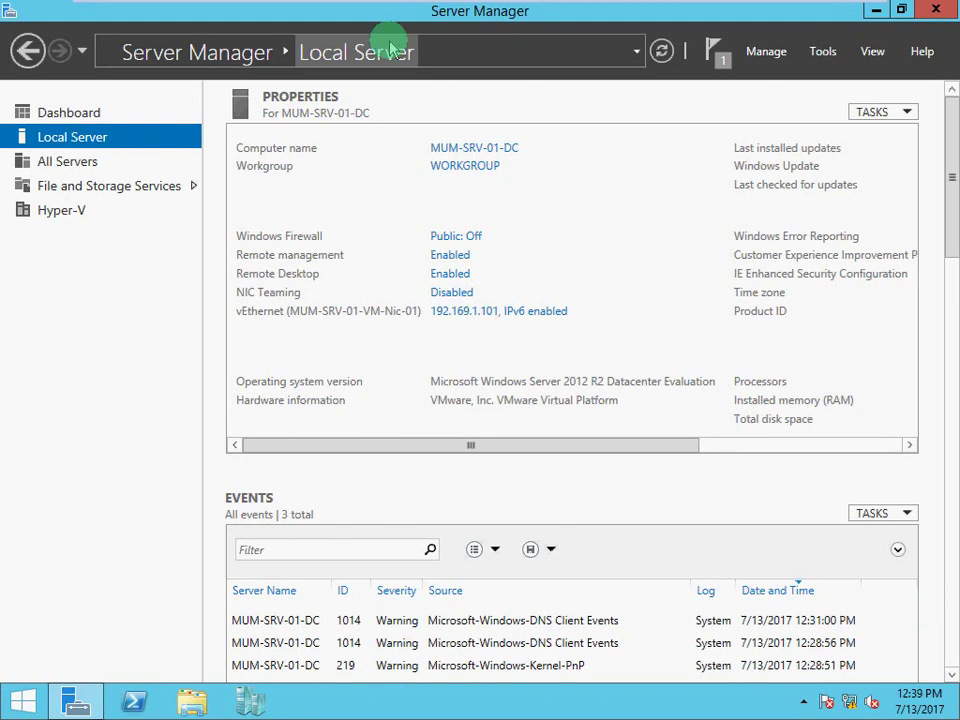
- Look for Hyper-V Manager among the server tools and installed apps, check its app options, and return to the desktop
{"action": "left_click", "coordinate": [824, 54]}
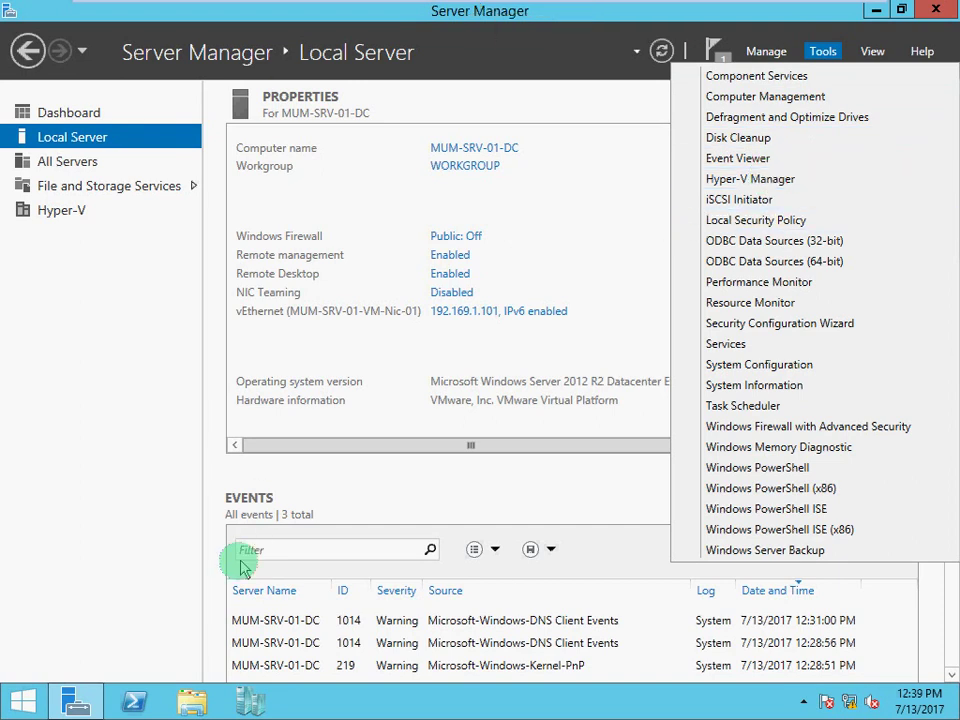
{"action": "left_click", "coordinate": [22, 700]}
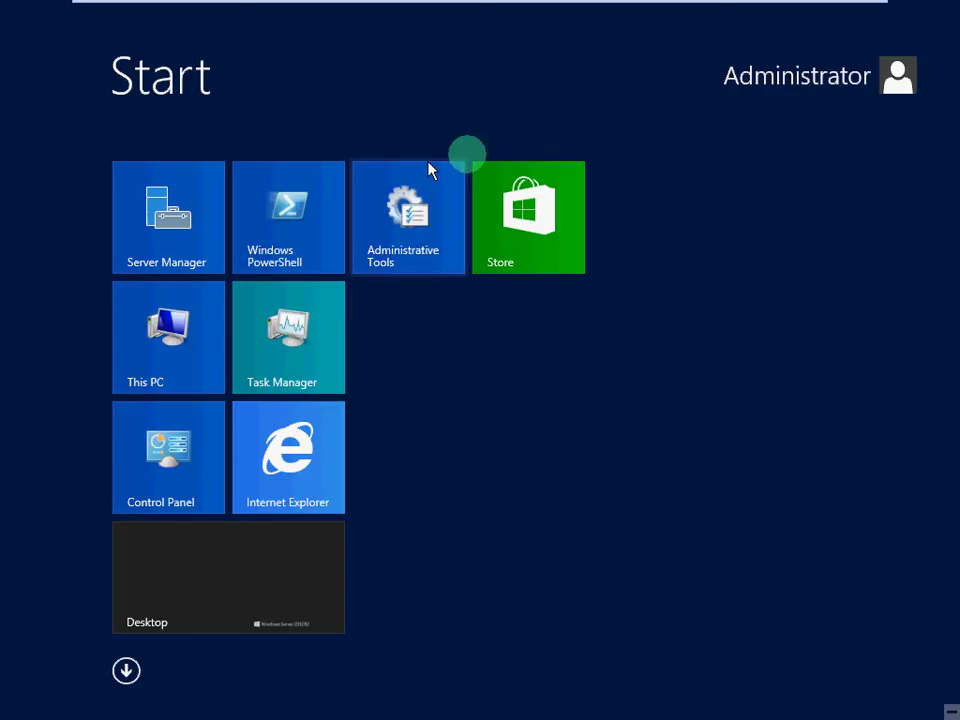
{"action": "left_click", "coordinate": [127, 674]}
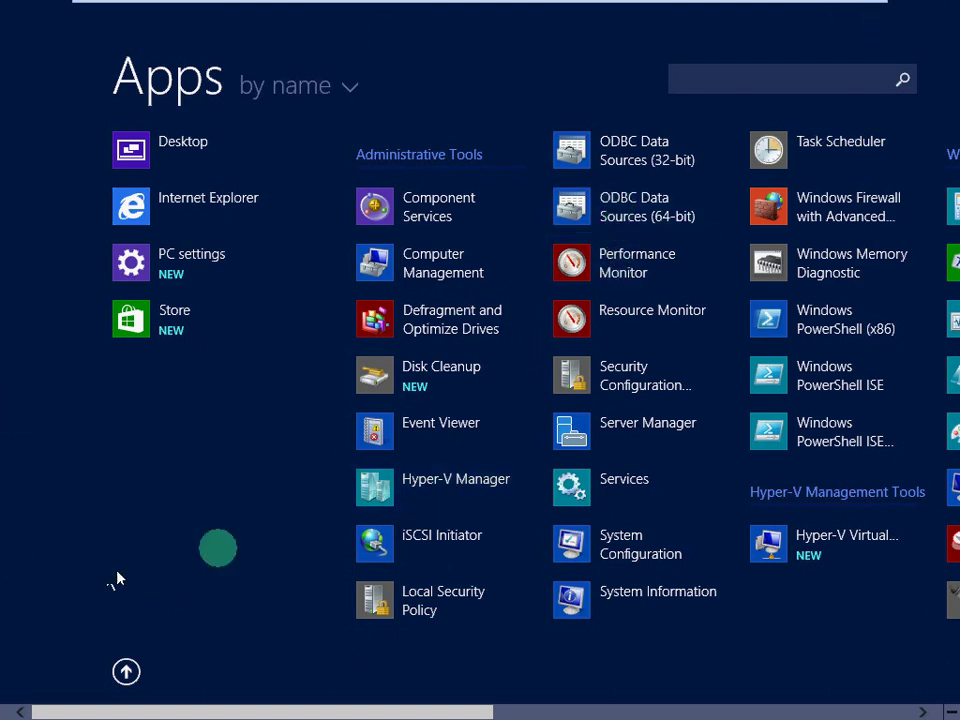
{"action": "right_click", "coordinate": [445, 485]}
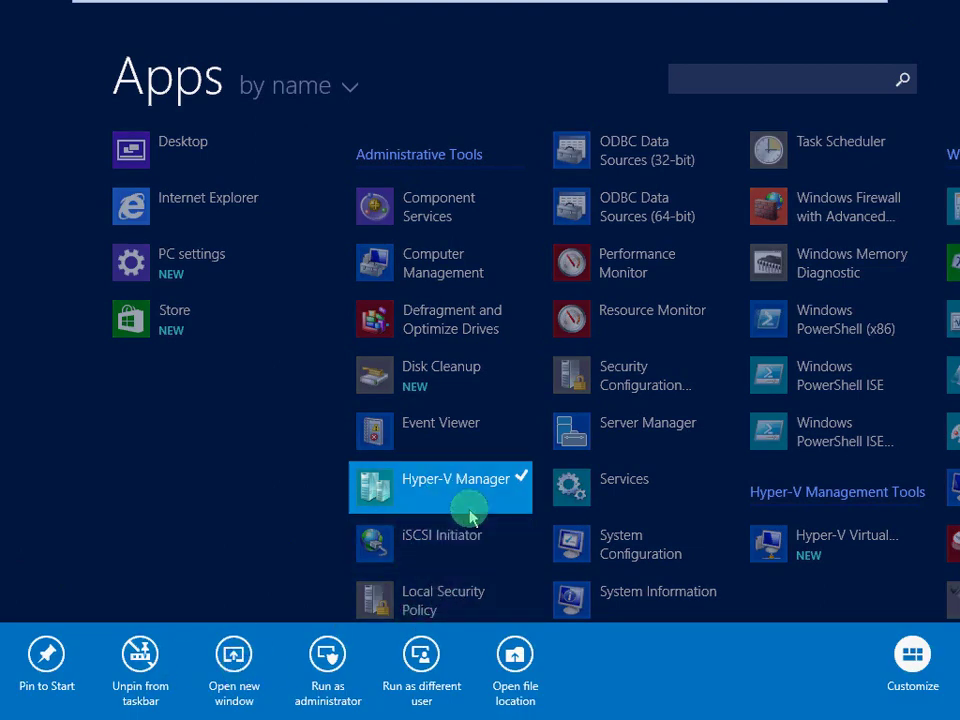
{"action": "left_click", "coordinate": [219, 449]}
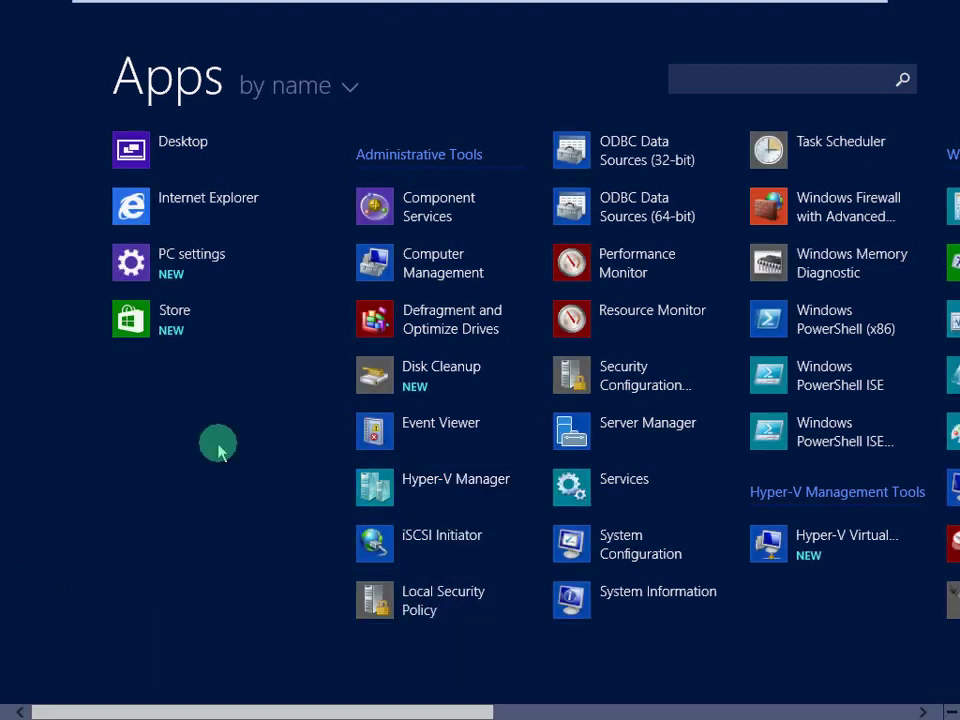
{"action": "left_click", "coordinate": [218, 444]}
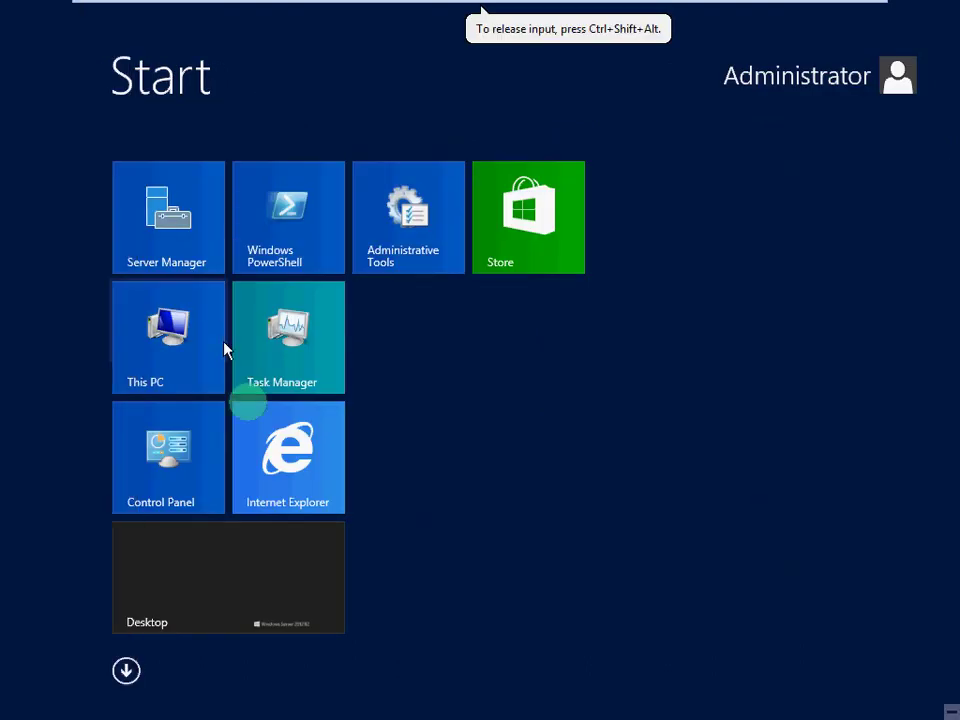
{"action": "left_click", "coordinate": [300, 548]}
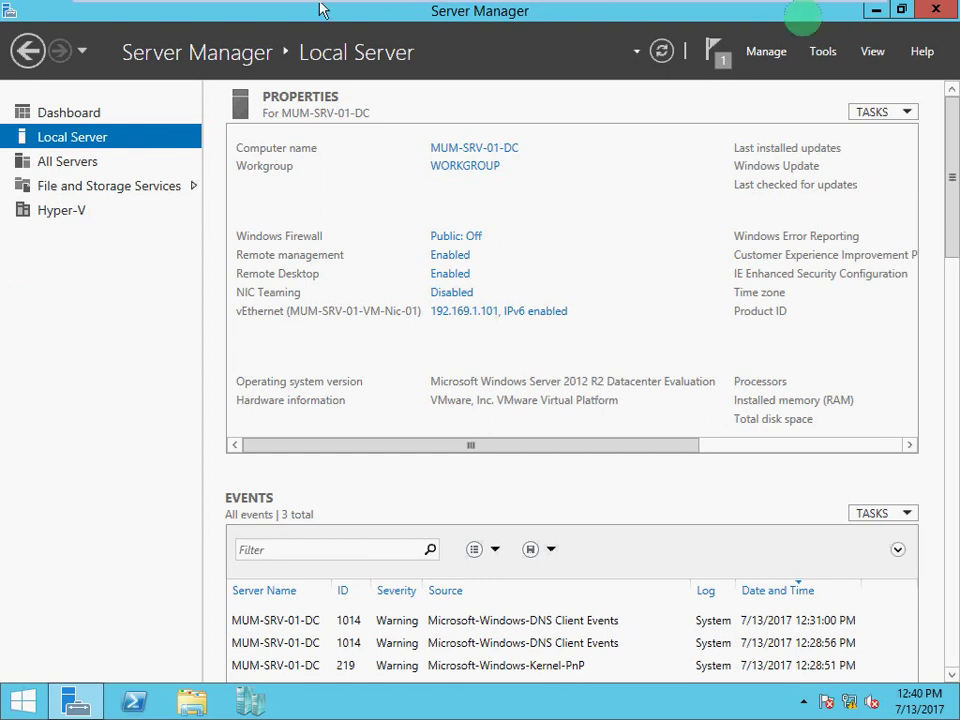
- Minimize Server Manager, open Network Connections and Hyper-V Manager, and dock the two windows side by side
{"action": "left_click", "coordinate": [876, 10]}
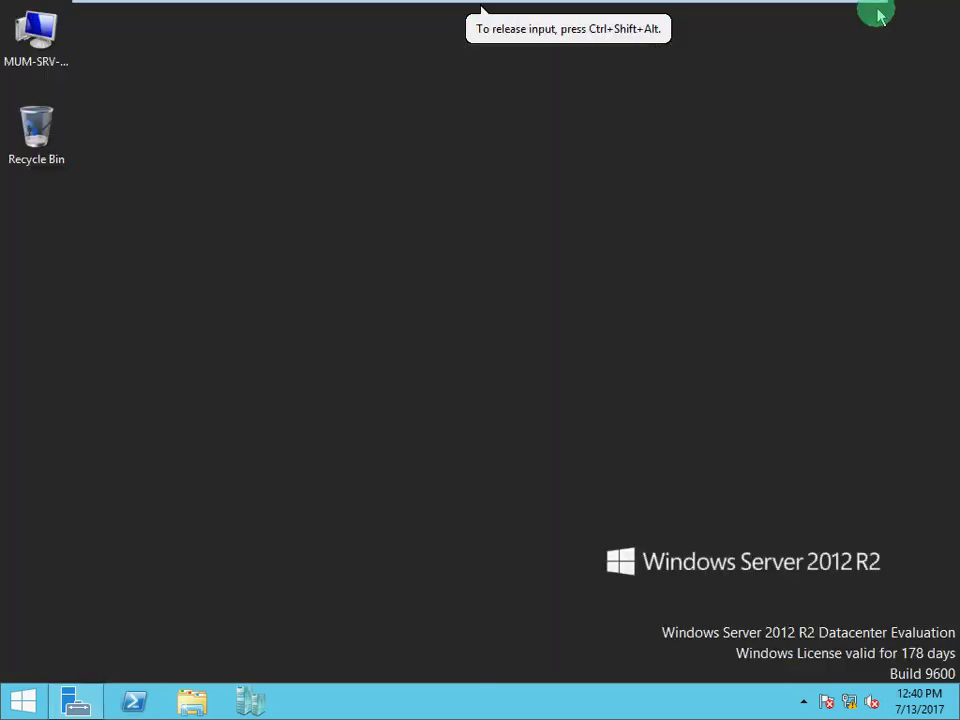
{"action": "right_click", "coordinate": [852, 702]}
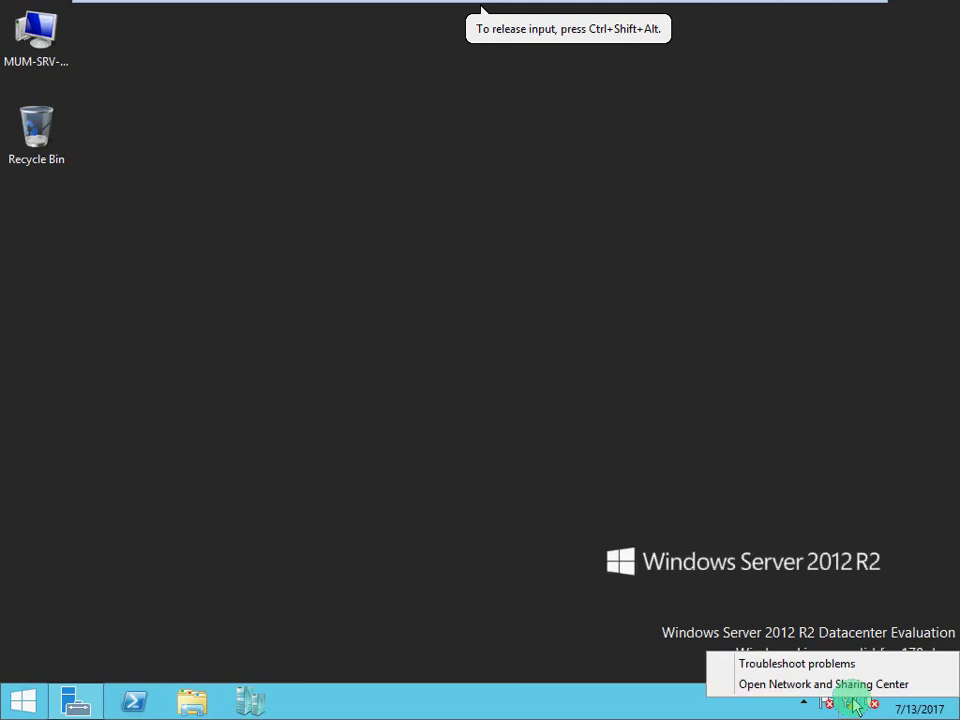
{"action": "left_click", "coordinate": [861, 686]}
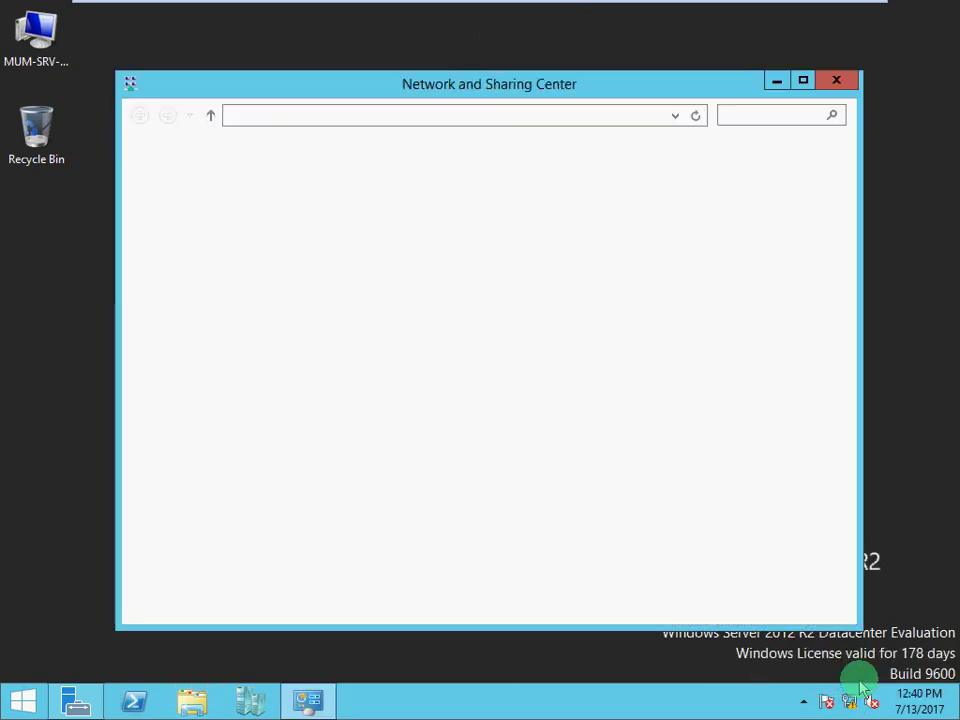
{"action": "left_click_drag", "start_coordinate": [518, 92], "coordinate": [2, 110]}
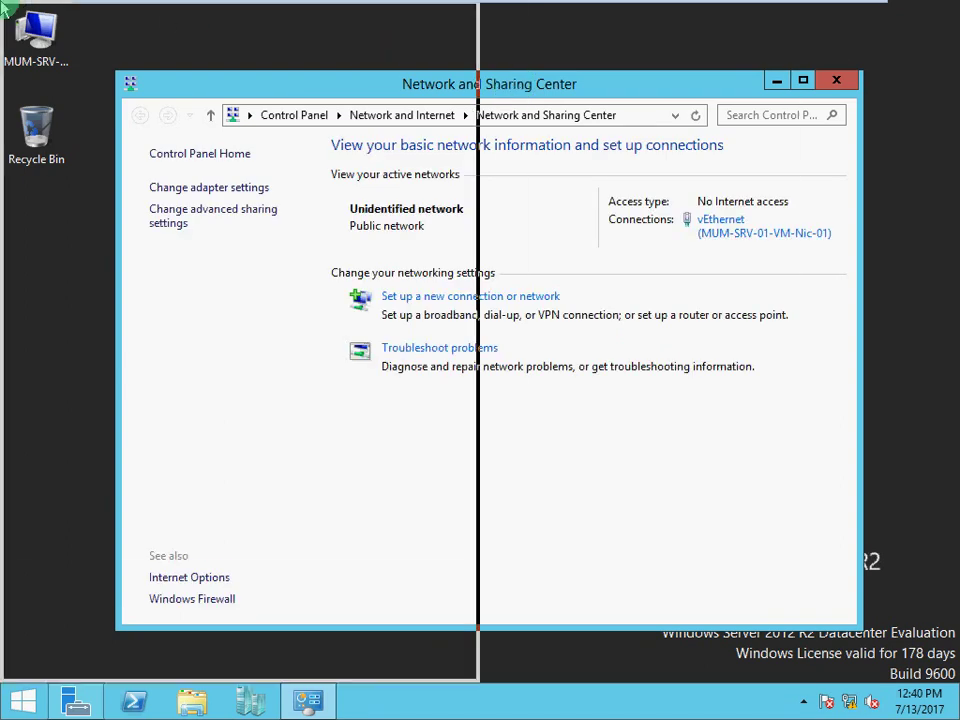
{"action": "left_click", "coordinate": [71, 120]}
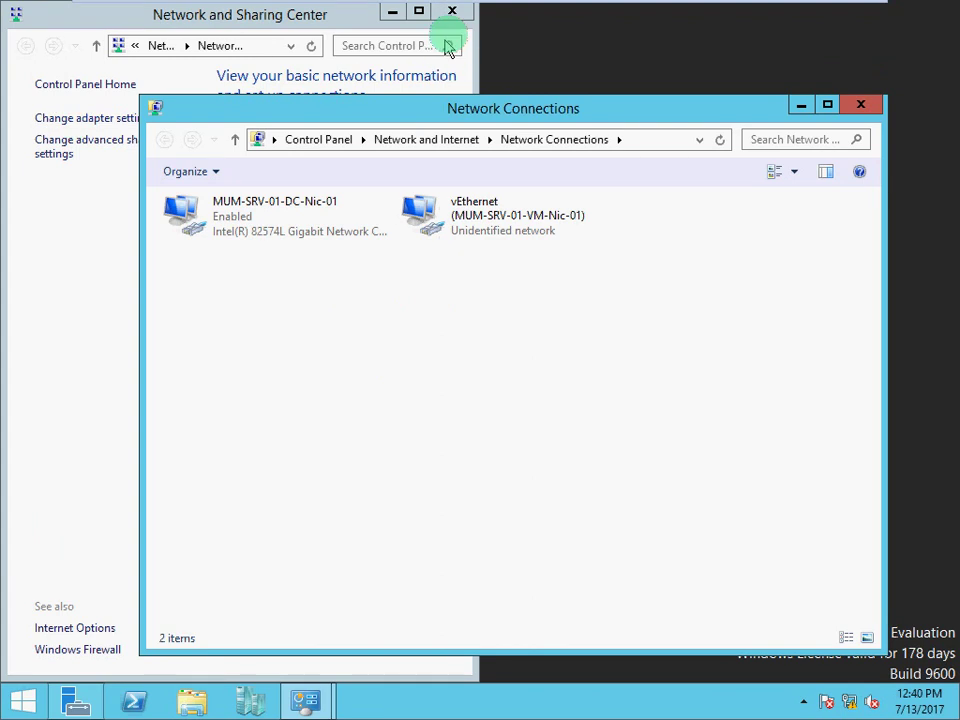
{"action": "left_click_drag", "start_coordinate": [577, 113], "coordinate": [10, 12]}
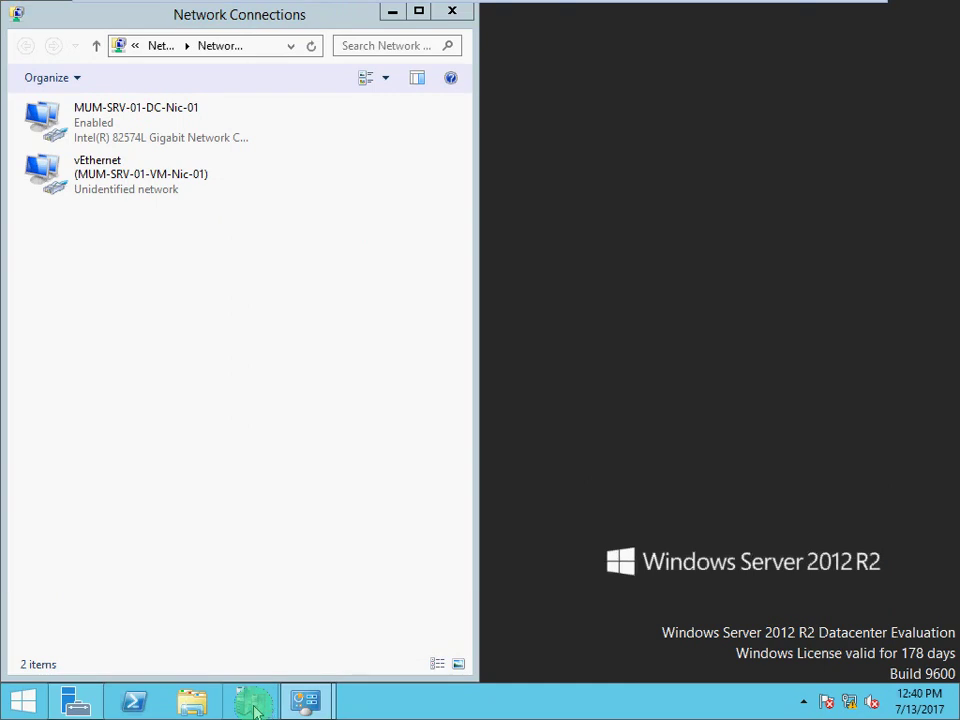
{"action": "left_click", "coordinate": [255, 705]}
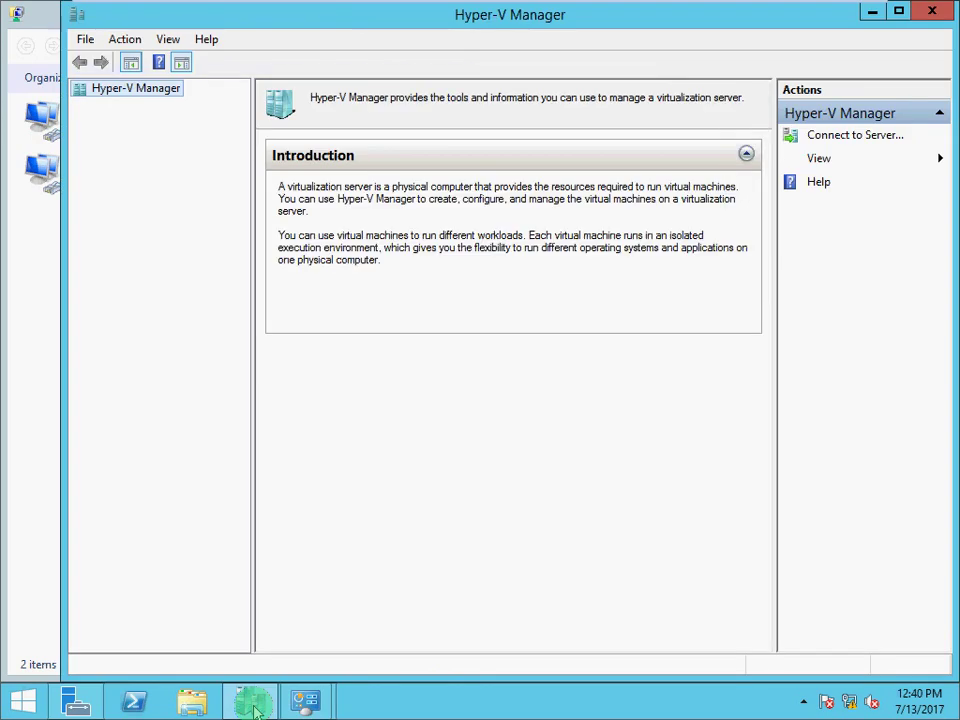
{"action": "key", "text": "super+Right"}
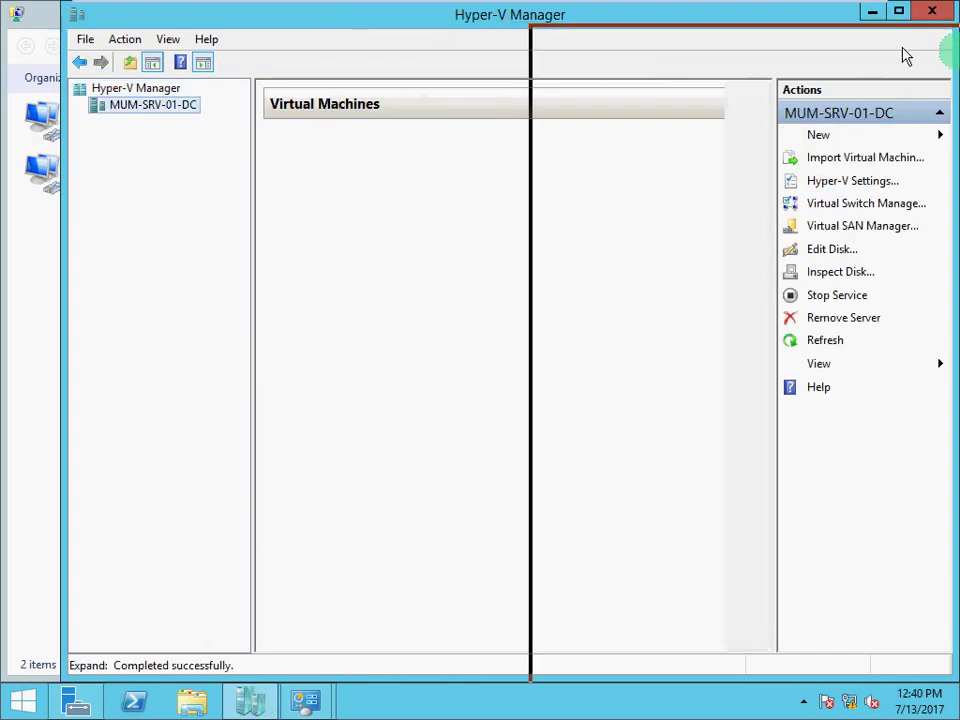
- Check the contents of the All VM'S folder on the Hyper-VM's (V:) drive in File Explorer and close the window
{"action": "left_click", "coordinate": [197, 702]}
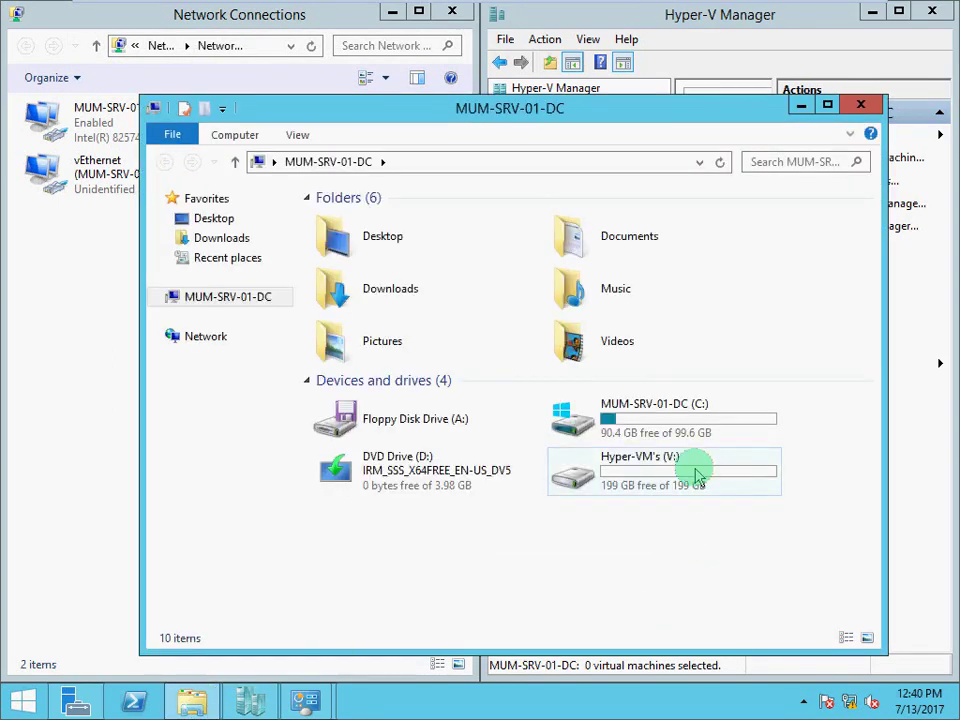
{"action": "double_click", "coordinate": [698, 476]}
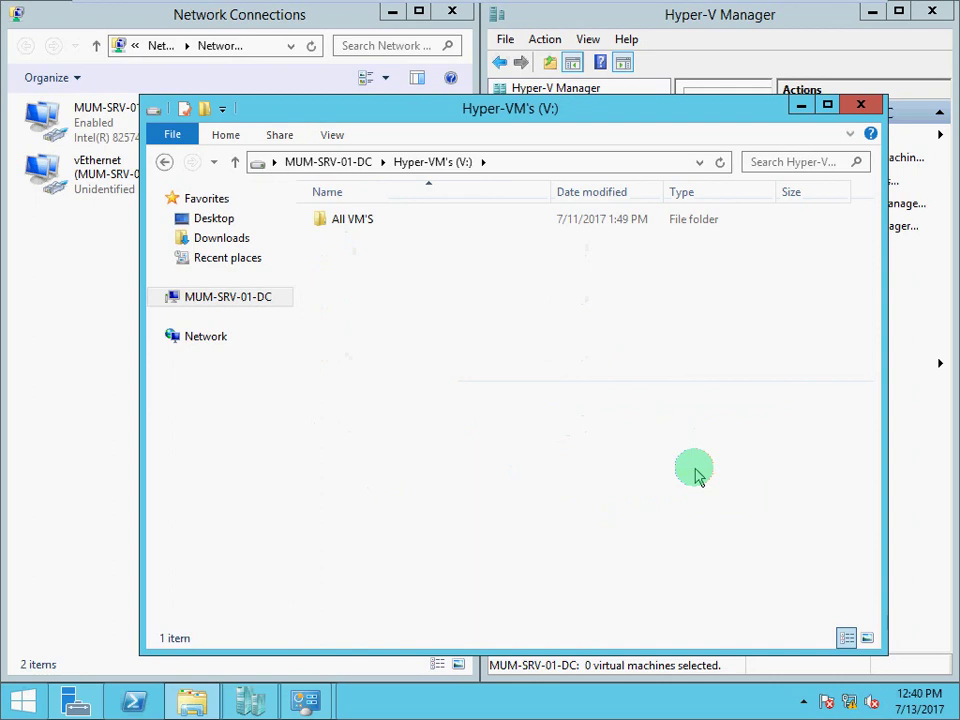
{"action": "double_click", "coordinate": [360, 220]}
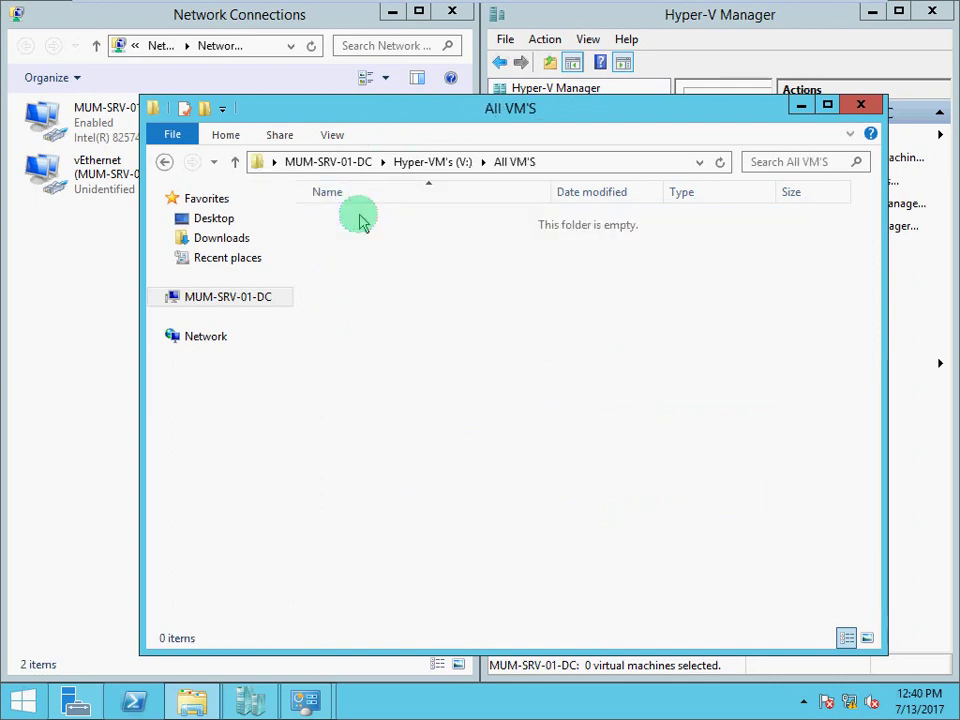
{"action": "left_click", "coordinate": [859, 104]}
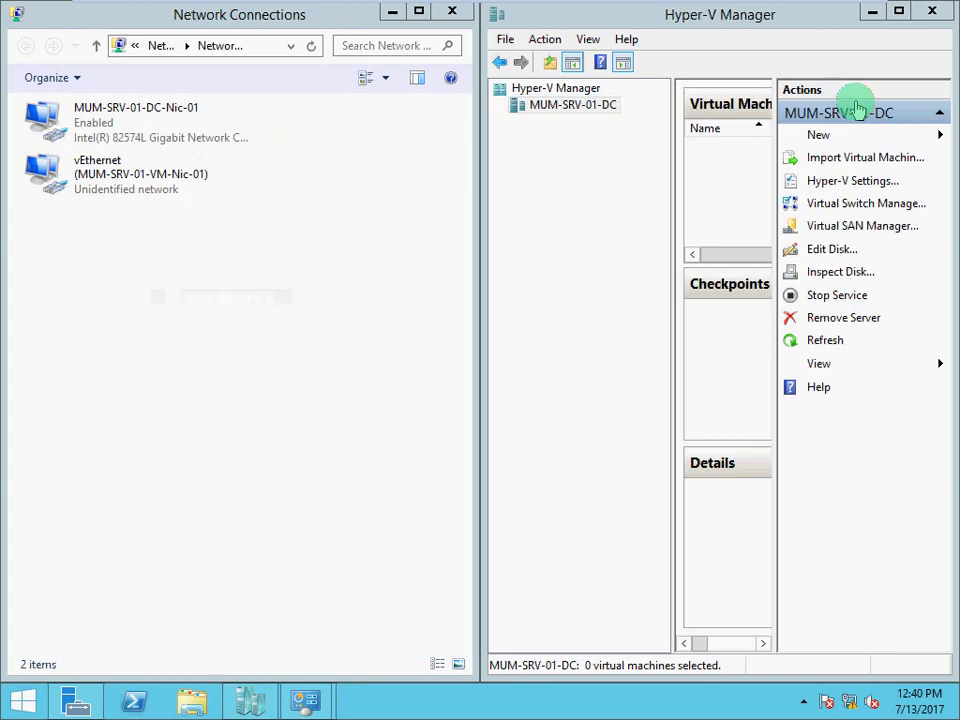
- Review the default Virtual Hard Disks and Virtual Machines folders in the Hyper-V Settings and close them without changes
{"action": "left_click", "coordinate": [849, 183]}
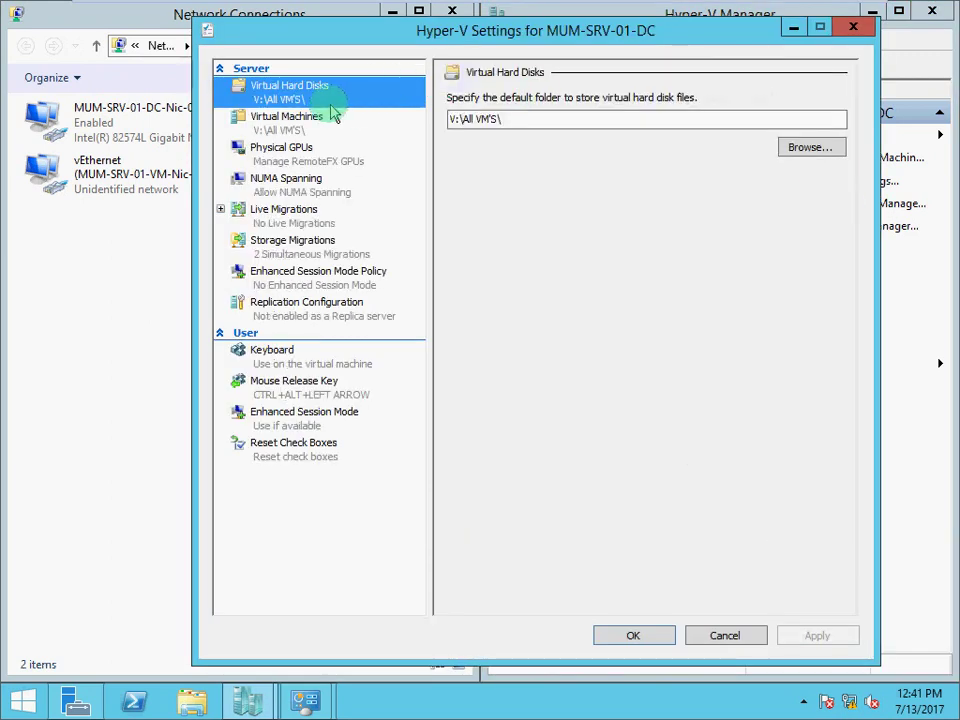
{"action": "left_click", "coordinate": [316, 124]}
{"action": "left_click", "coordinate": [318, 84]}
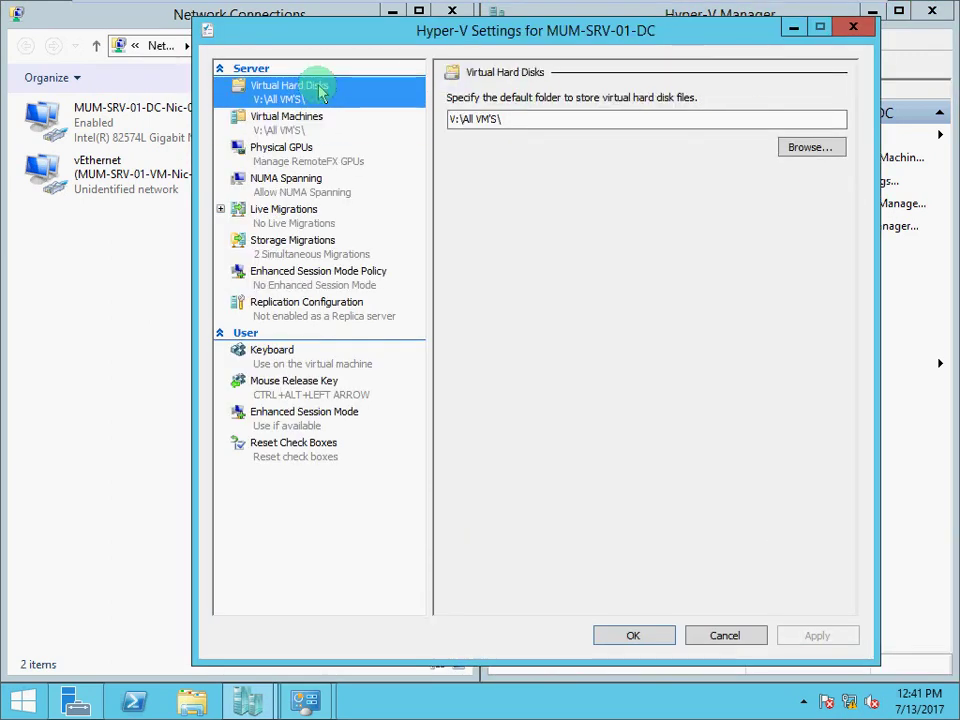
{"action": "left_click", "coordinate": [706, 638]}
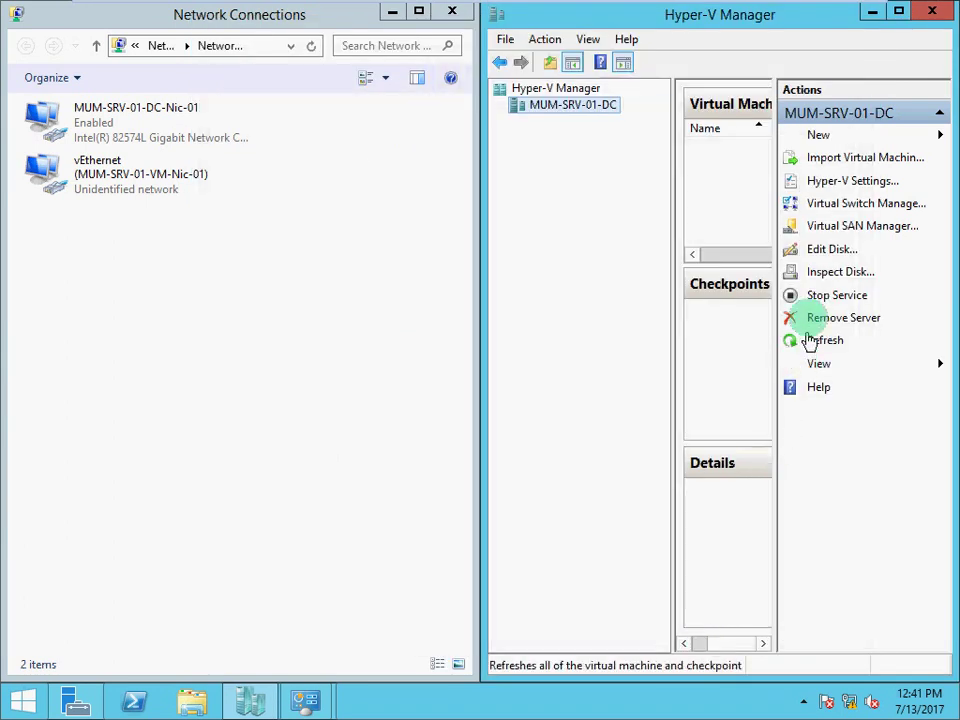
- Remove the MUM-SRV-01-VM-Nic-01 virtual switch in the Virtual Switch Manager and apply the networking change
{"action": "left_click", "coordinate": [831, 207]}
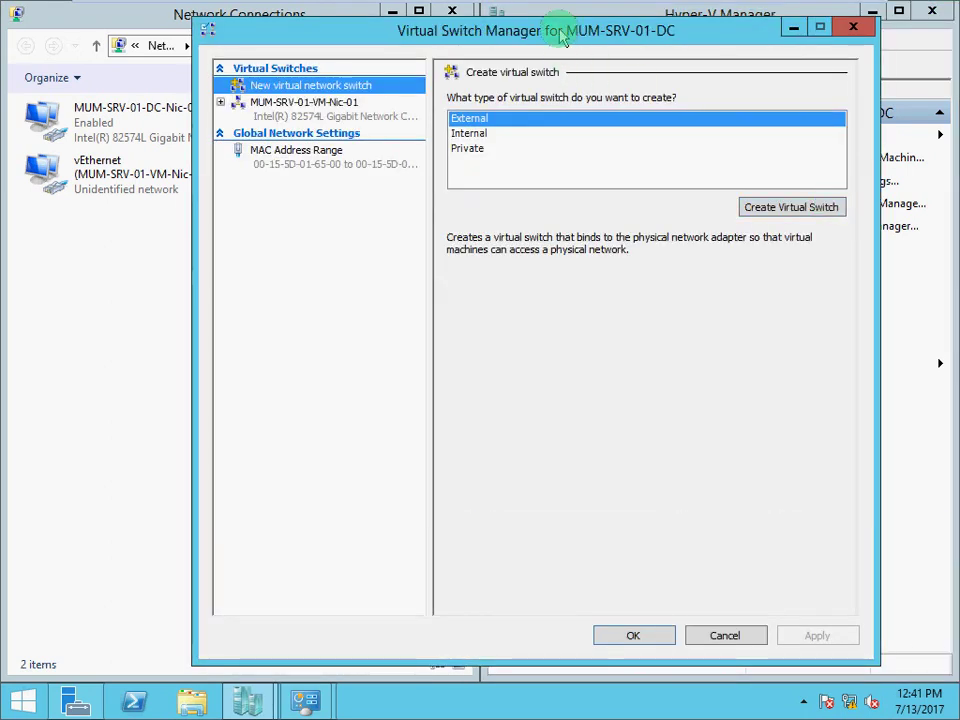
{"action": "left_click_drag", "start_coordinate": [561, 28], "coordinate": [728, 29]}
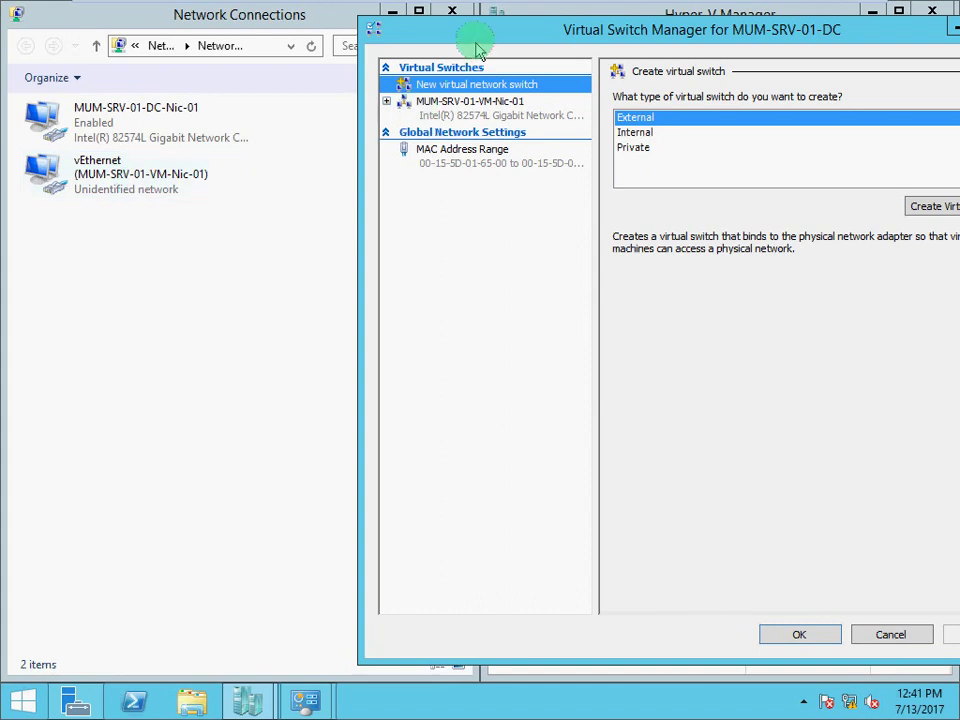
{"action": "left_click_drag", "start_coordinate": [469, 36], "coordinate": [396, 43]}
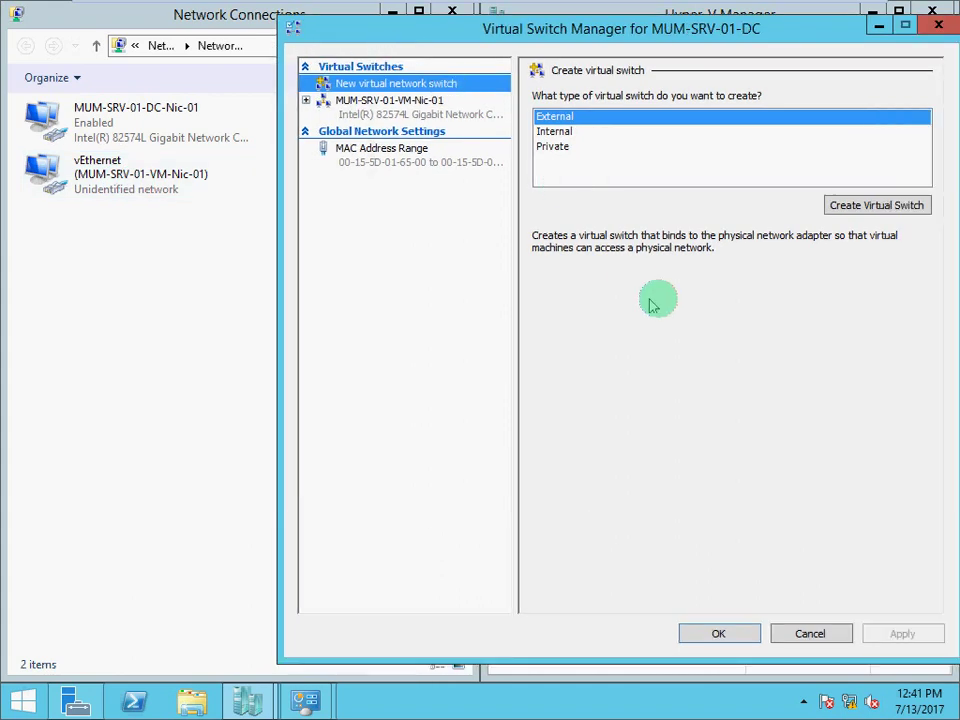
{"action": "left_click", "coordinate": [447, 110]}
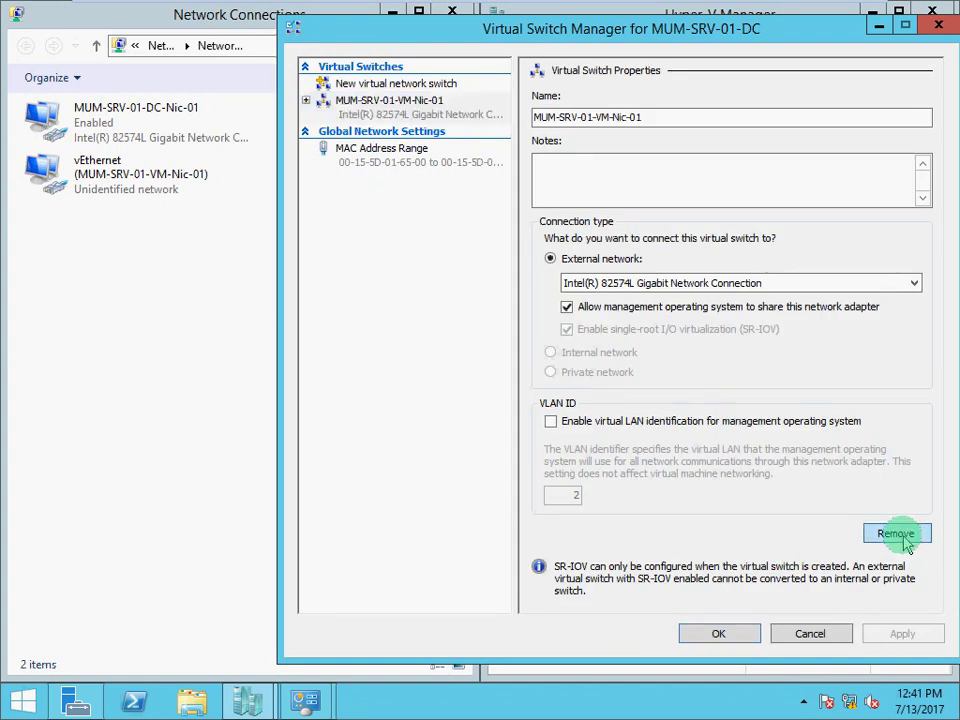
{"action": "left_click", "coordinate": [899, 534]}
{"action": "left_click", "coordinate": [898, 634]}
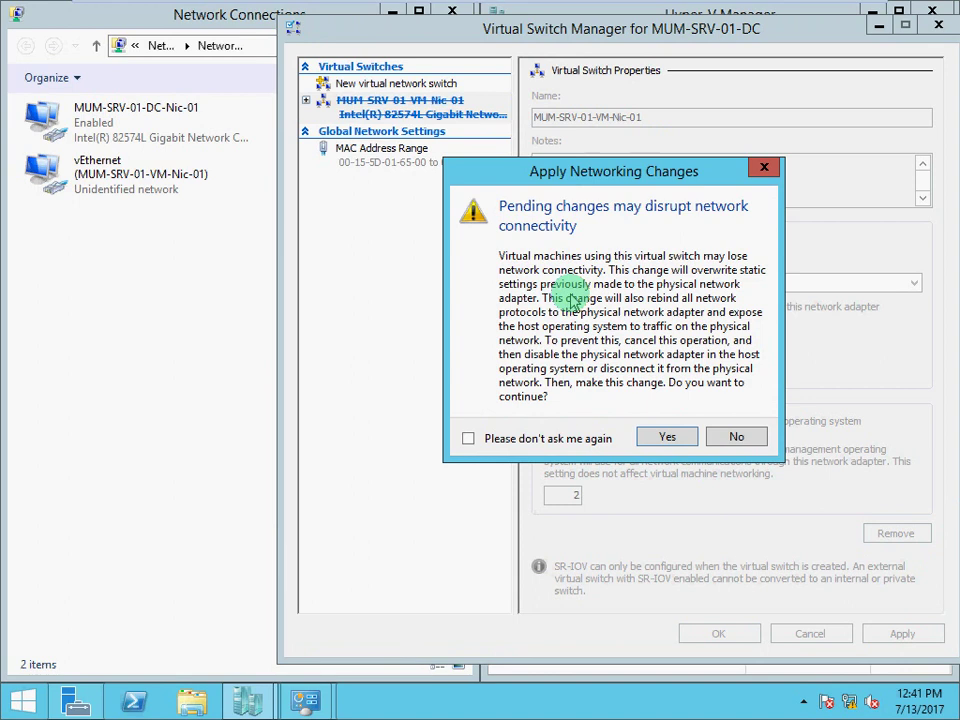
{"action": "left_click", "coordinate": [668, 440]}
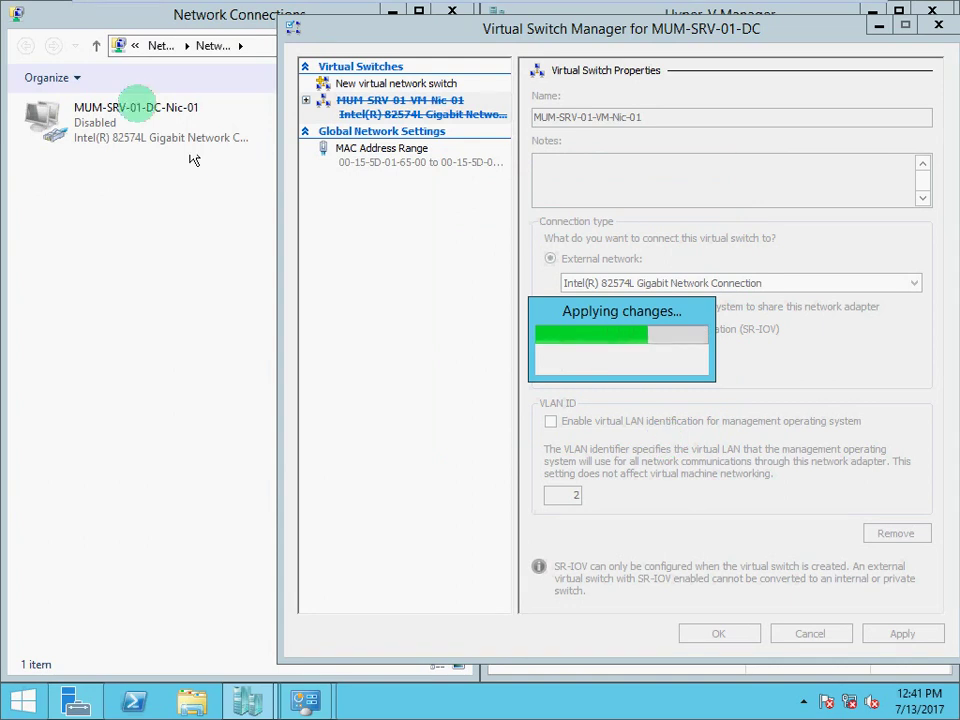
- Check the Internet Protocol Version 4 settings of the MUM-SRV-01-DC-Nic-01 adapter and close its properties without changes
{"action": "left_click", "coordinate": [132, 125]}
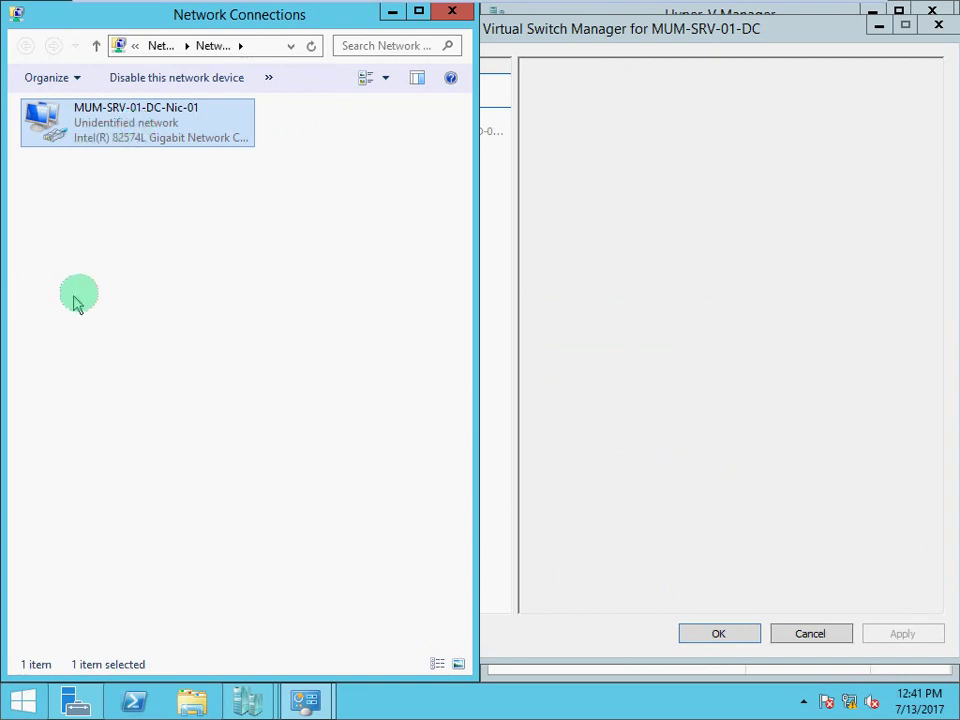
{"action": "right_click", "coordinate": [176, 133]}
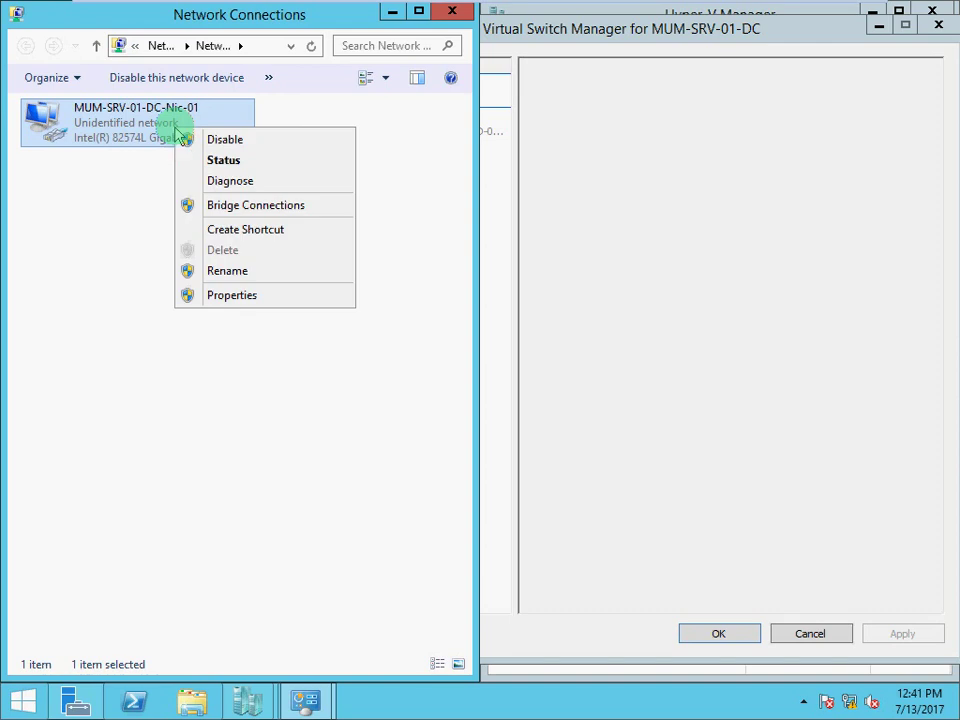
{"action": "left_click", "coordinate": [229, 300]}
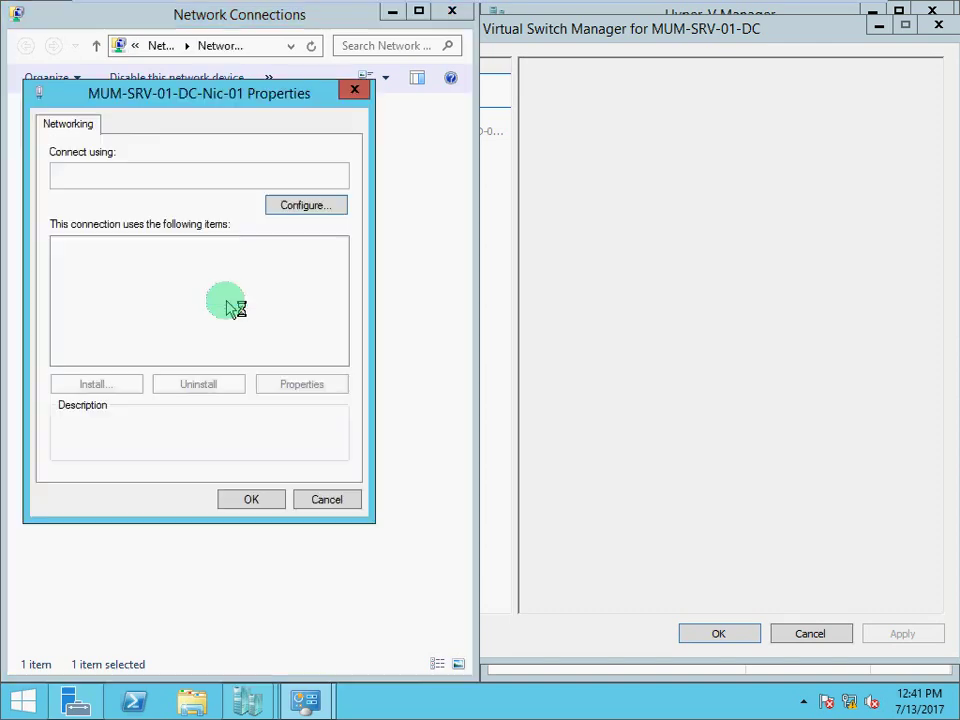
{"action": "scroll", "coordinate": [236, 306], "scroll_direction": "down", "scroll_amount": 1}
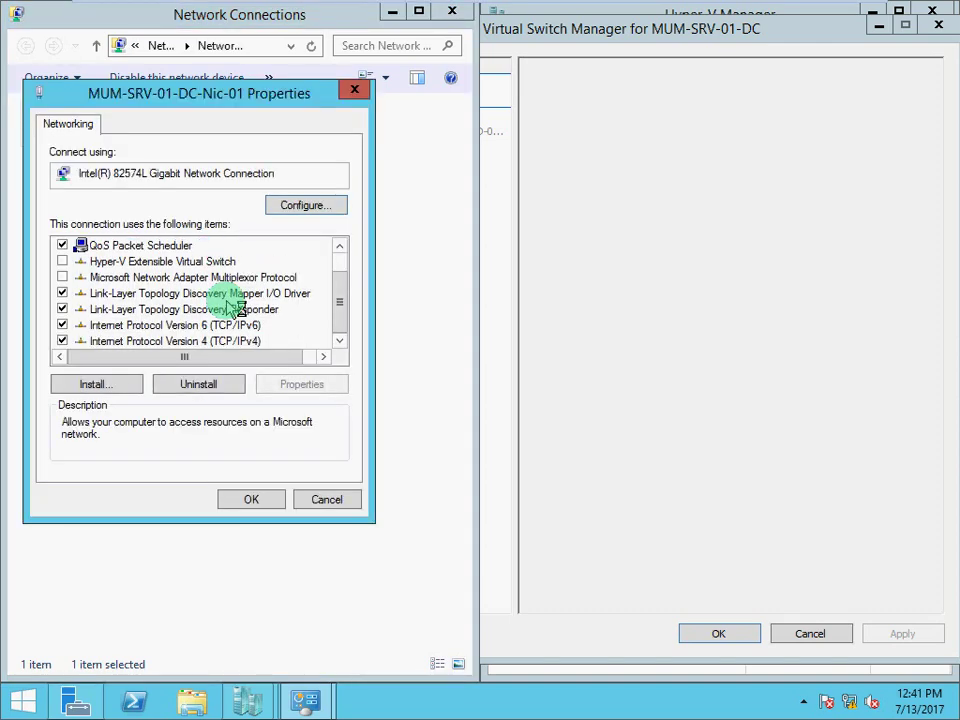
{"action": "left_click", "coordinate": [246, 341]}
{"action": "left_click", "coordinate": [288, 384]}
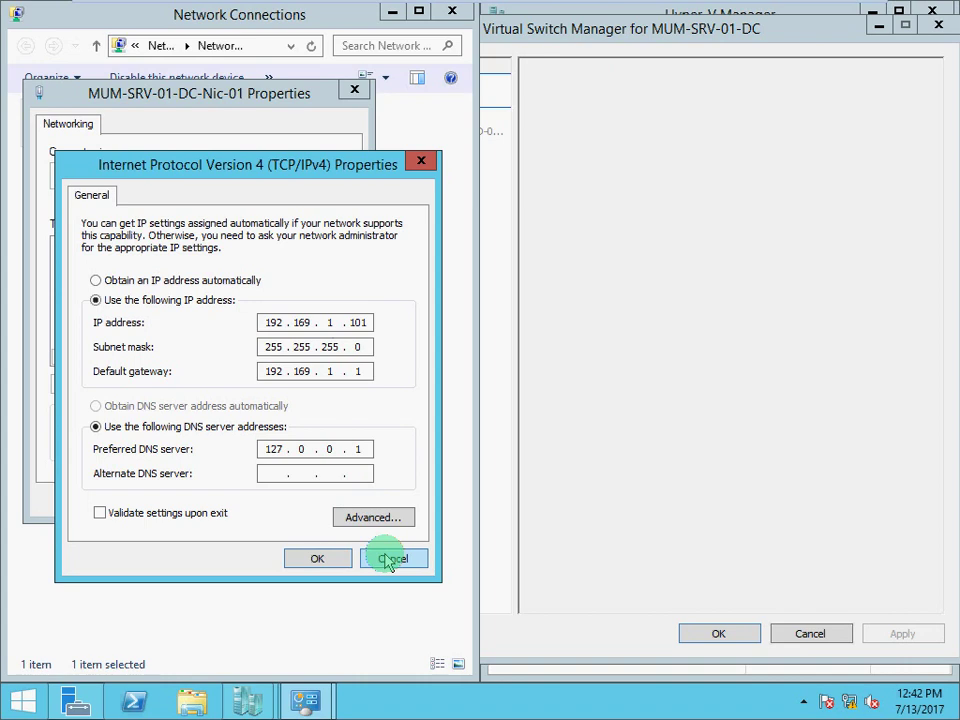
{"action": "left_click", "coordinate": [390, 560]}
{"action": "left_click", "coordinate": [336, 507]}
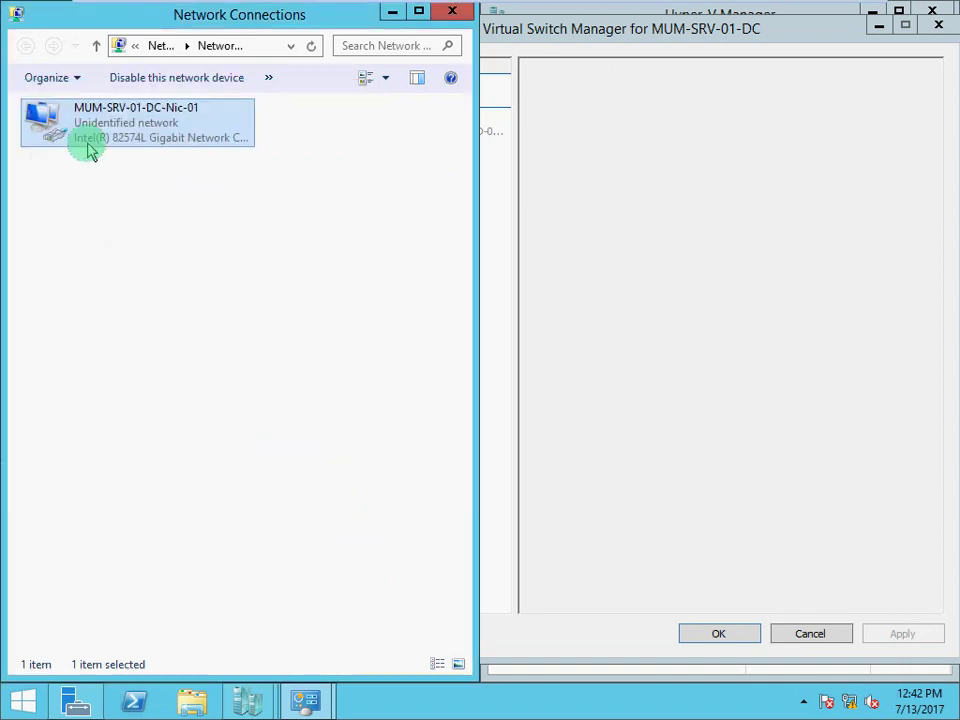
- Review the items used by the MUM-SRV-01-DC-Nic-01 connection, including Hyper-V Extensible Virtual Switch, and cancel the properties
{"action": "right_click", "coordinate": [155, 135]}
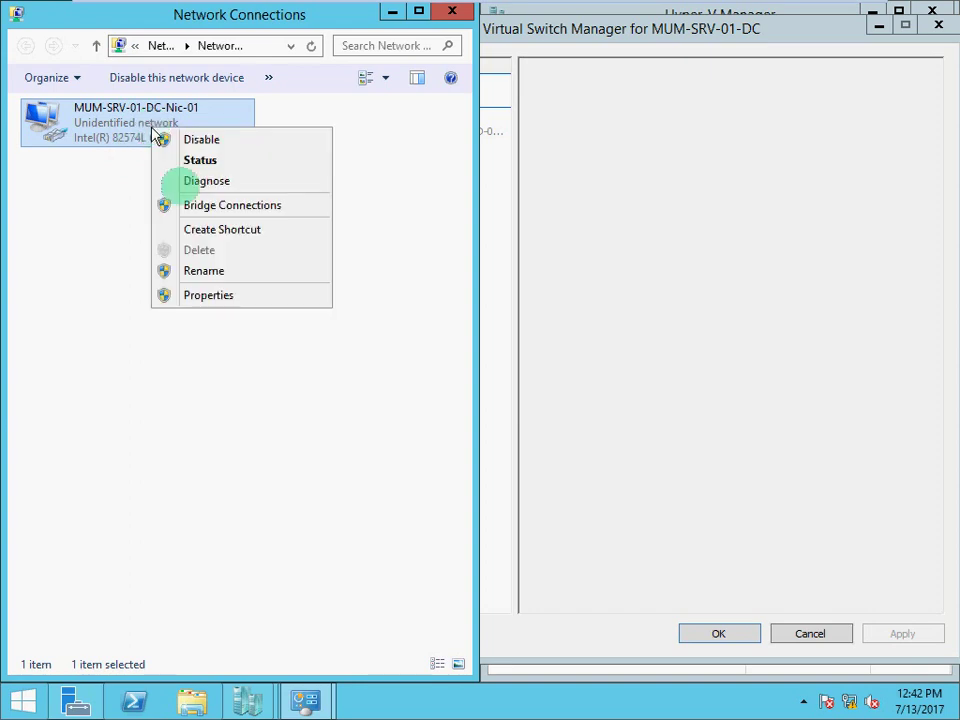
{"action": "left_click", "coordinate": [199, 294]}
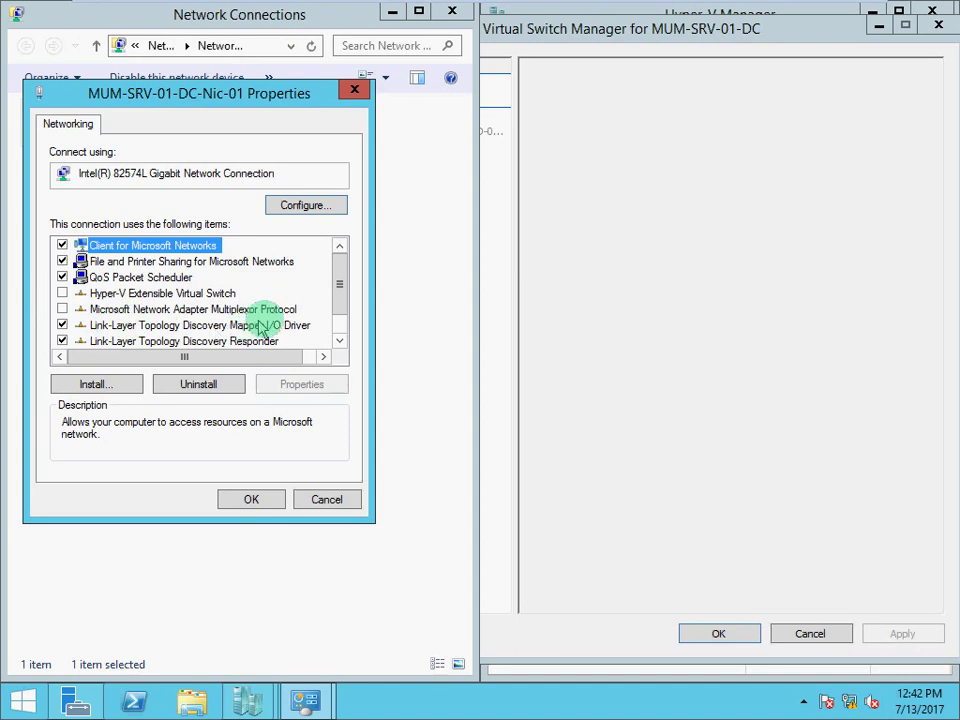
{"action": "left_click_drag", "start_coordinate": [340, 300], "coordinate": [336, 332]}
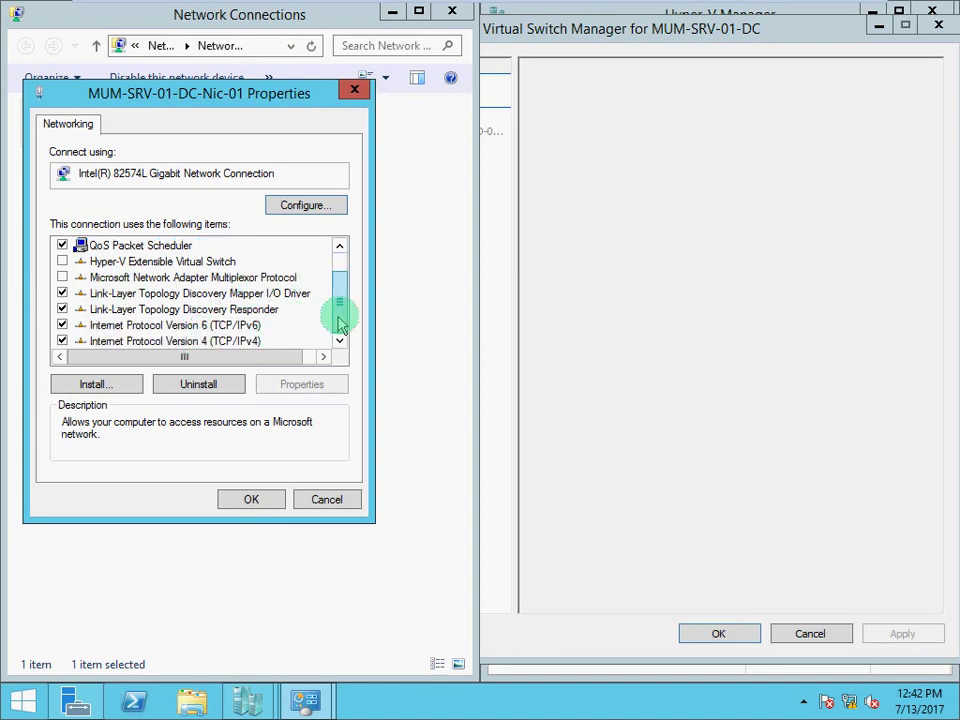
{"action": "left_click_drag", "start_coordinate": [336, 321], "coordinate": [343, 315]}
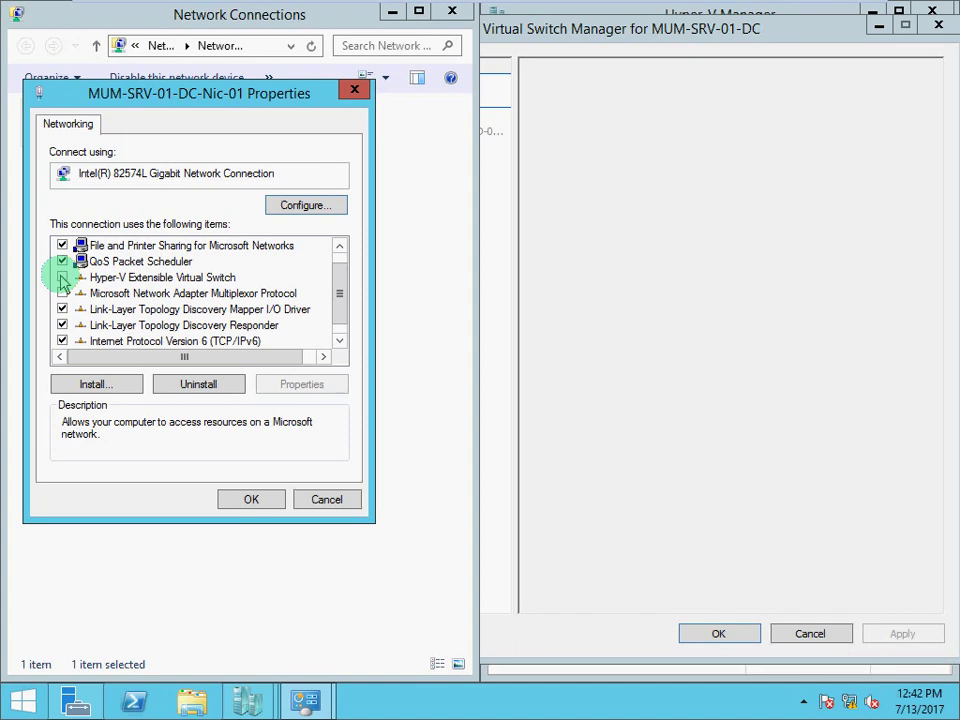
{"action": "left_click", "coordinate": [727, 198]}
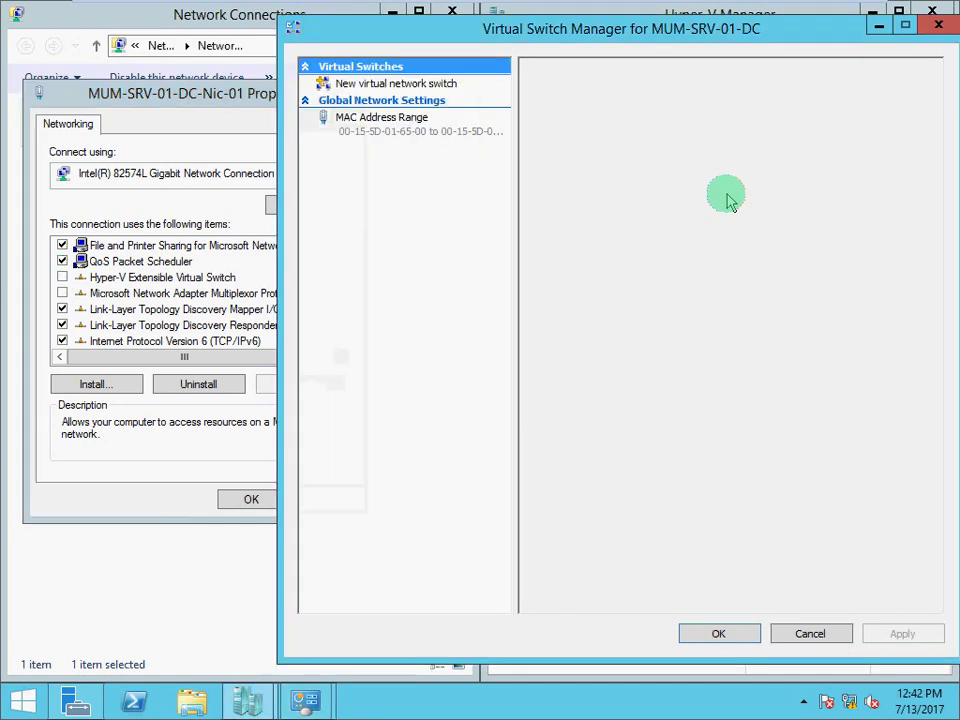
{"action": "left_click", "coordinate": [224, 436]}
{"action": "left_click", "coordinate": [320, 502]}
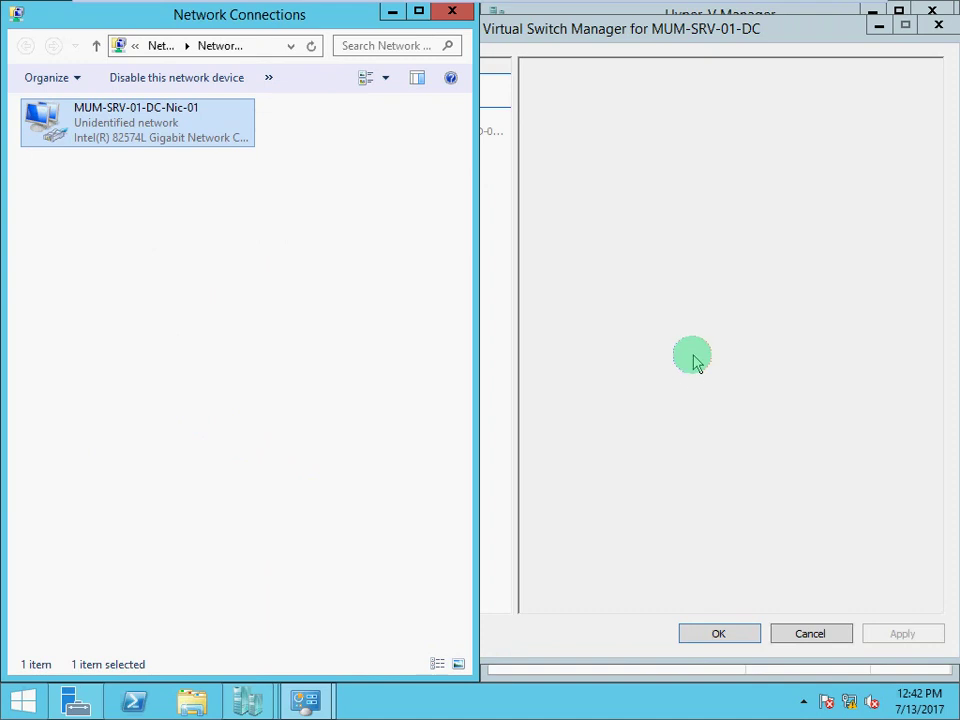
- Close and reopen the Virtual Switch Manager, keeping the network adapter visible beside its window
{"action": "left_click", "coordinate": [692, 358]}
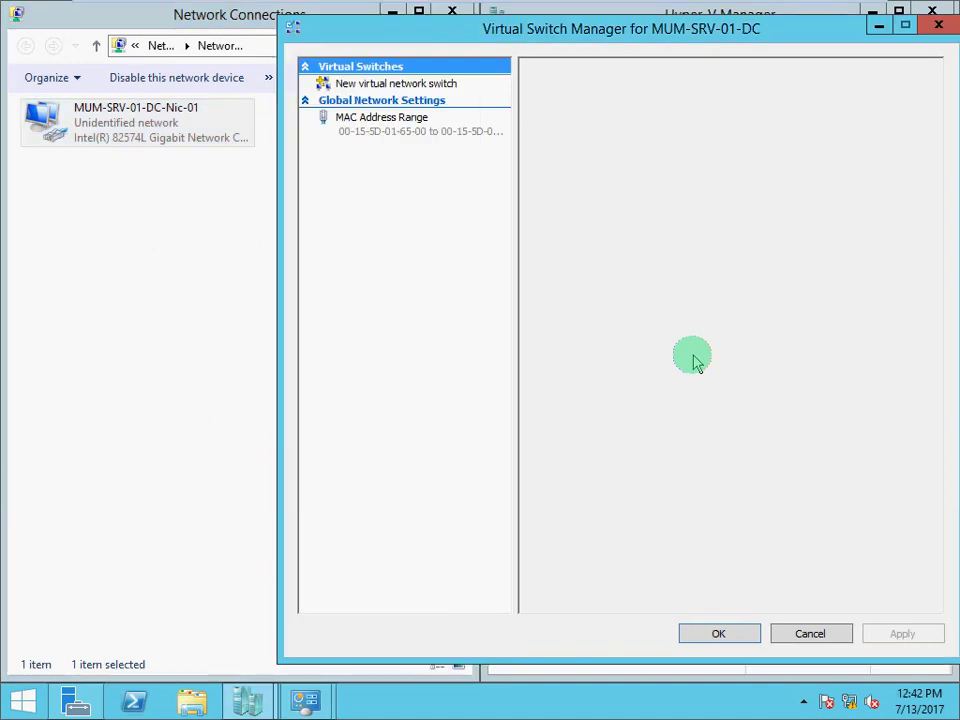
{"action": "left_click", "coordinate": [938, 24]}
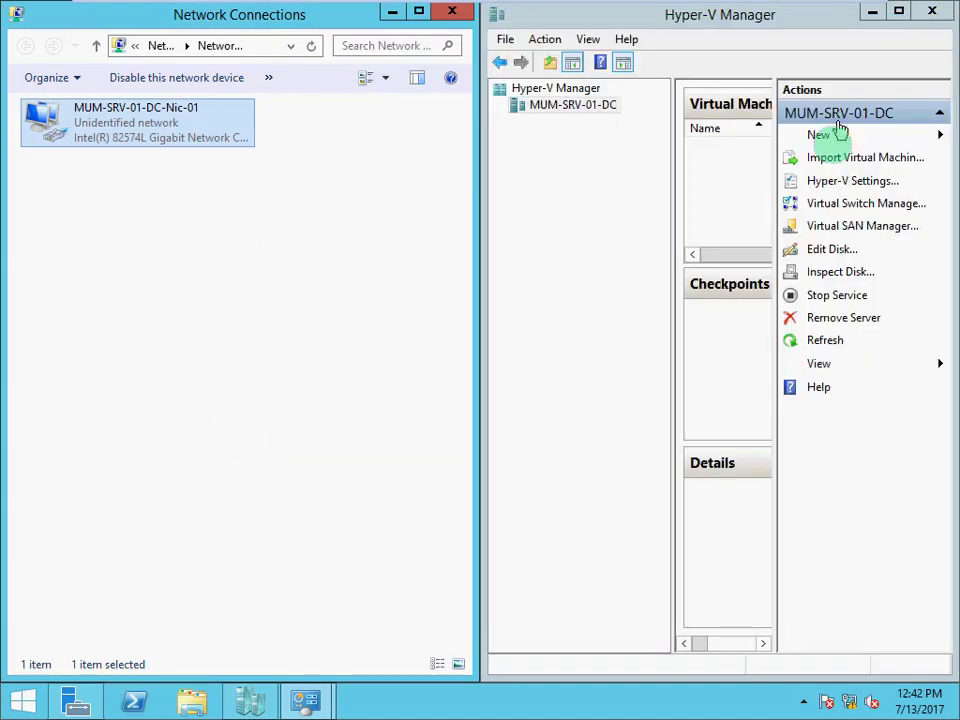
{"action": "left_click", "coordinate": [828, 205]}
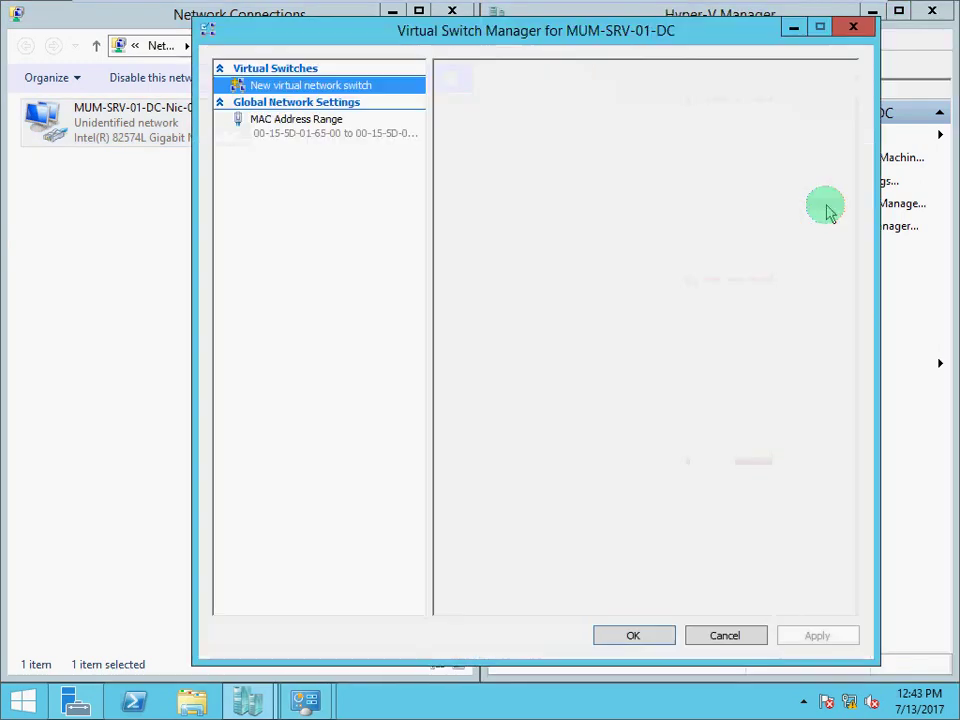
{"action": "left_click_drag", "start_coordinate": [604, 46], "coordinate": [701, 34]}
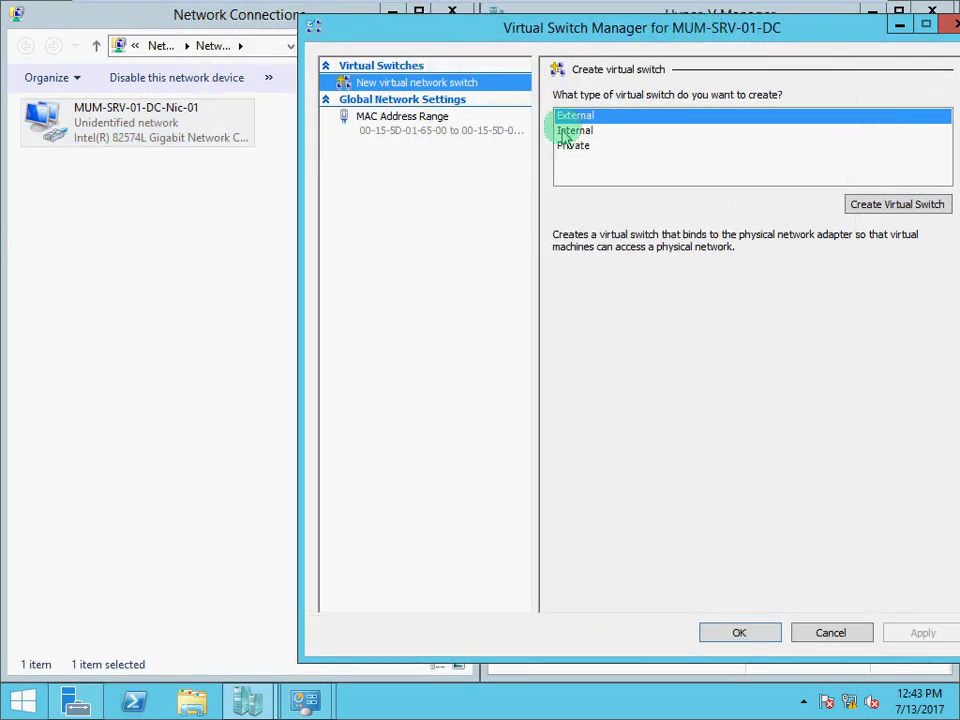
- Compare the descriptions of the External, Internal and Private virtual switch types
{"action": "left_click", "coordinate": [573, 132]}
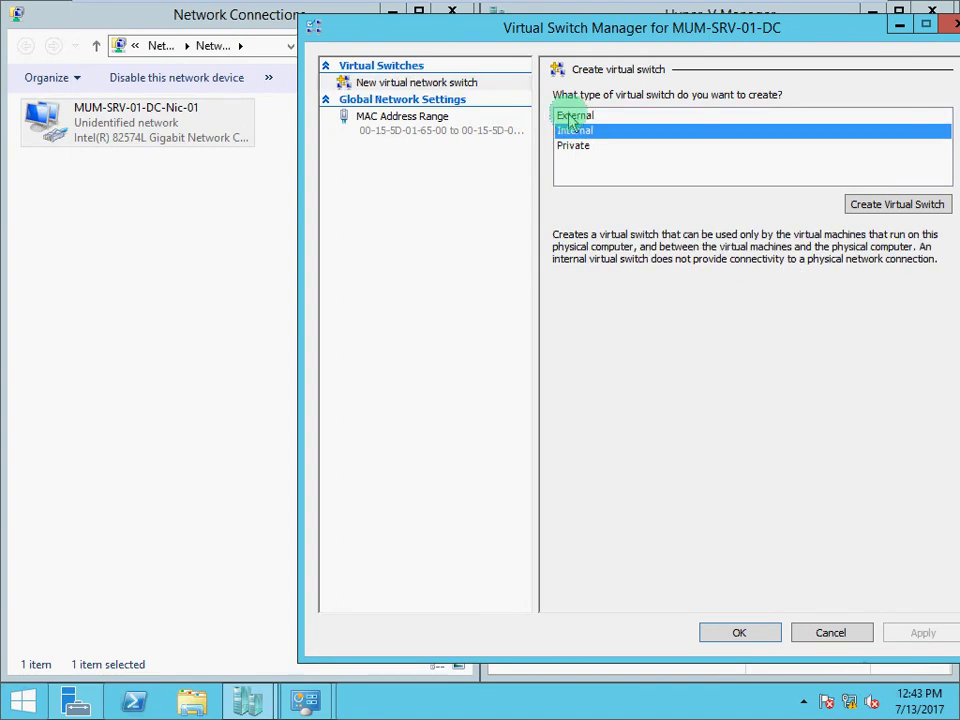
{"action": "left_click", "coordinate": [570, 117]}
{"action": "left_click", "coordinate": [571, 134]}
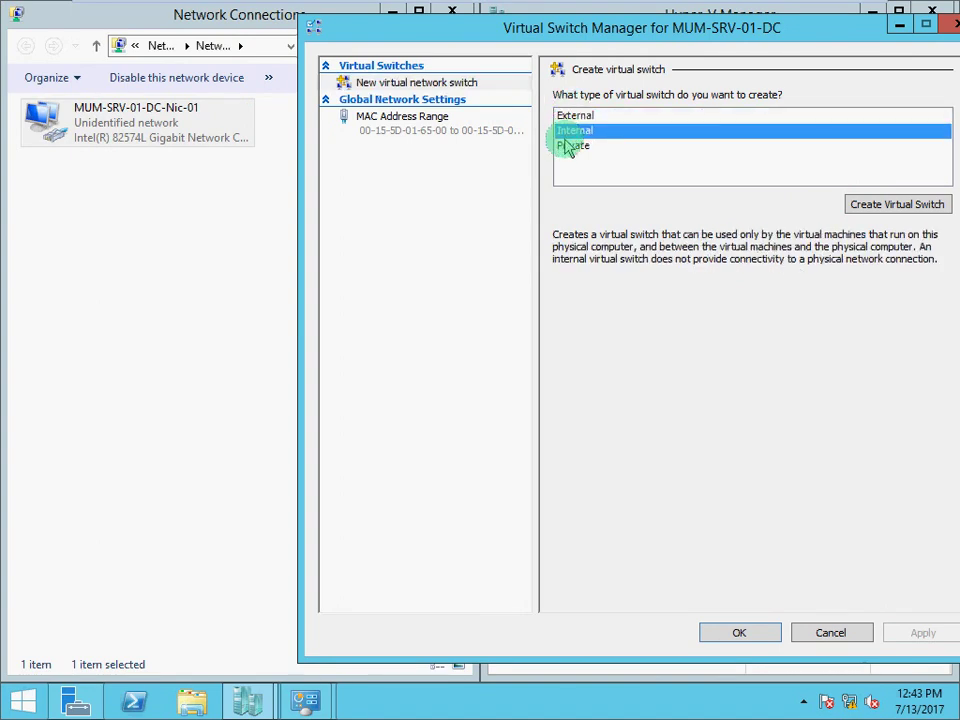
{"action": "left_click", "coordinate": [571, 147]}
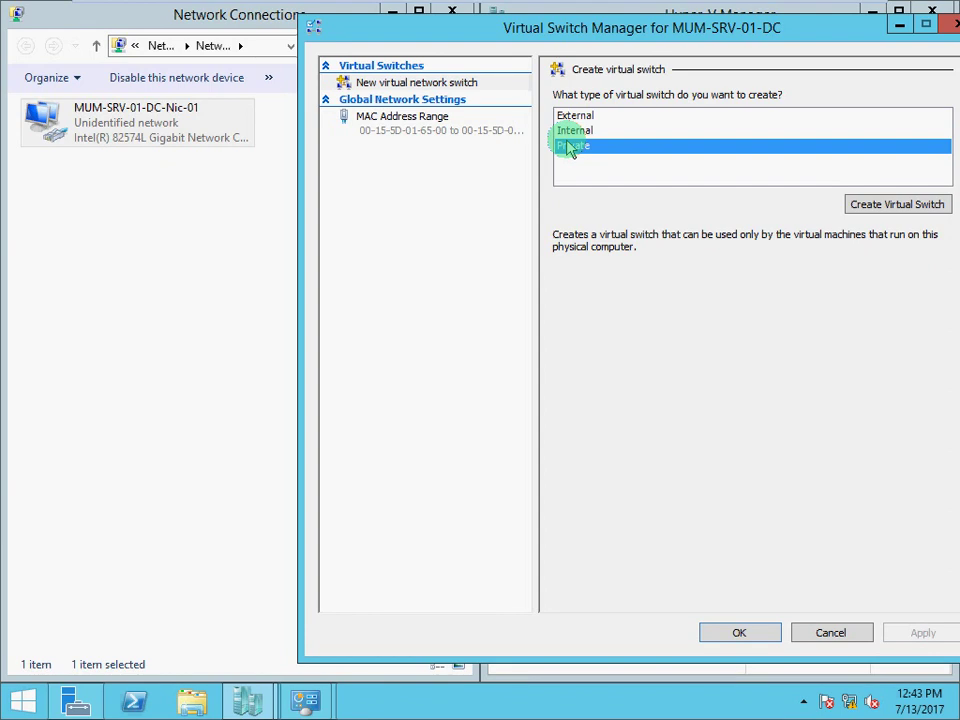
{"action": "left_click", "coordinate": [575, 118]}
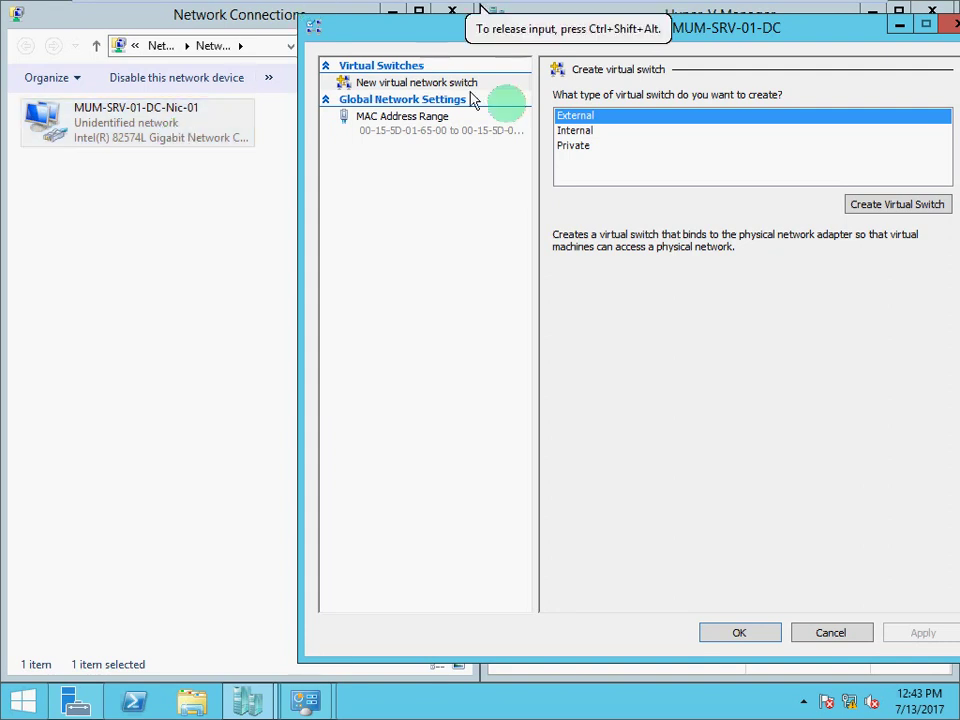
{"action": "left_click", "coordinate": [580, 132]}
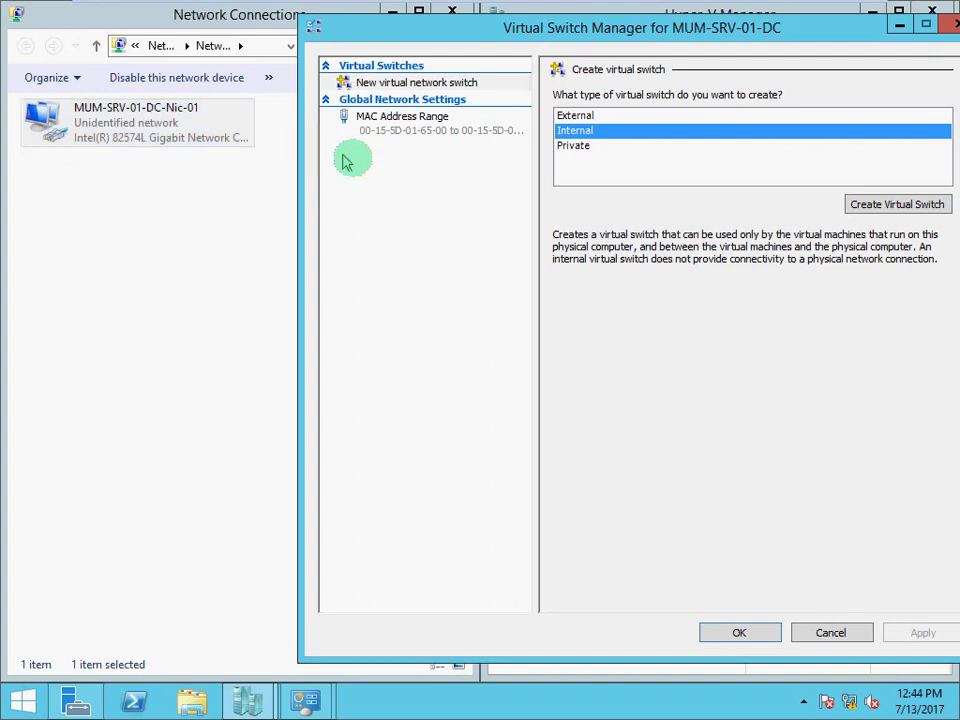
{"action": "left_click", "coordinate": [576, 148]}
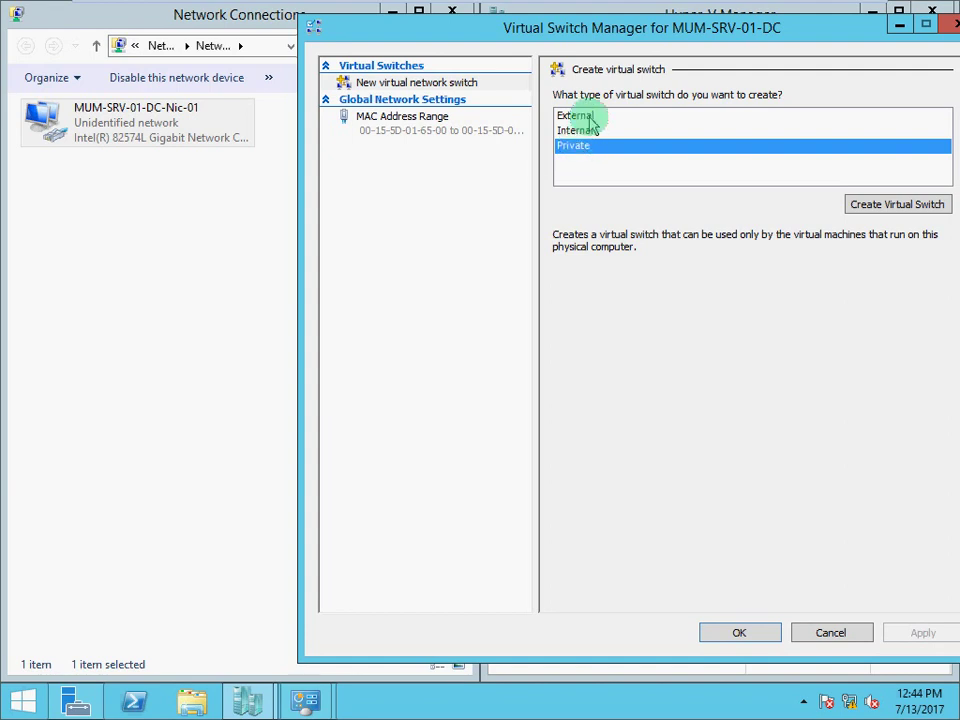
{"action": "left_click", "coordinate": [588, 117]}
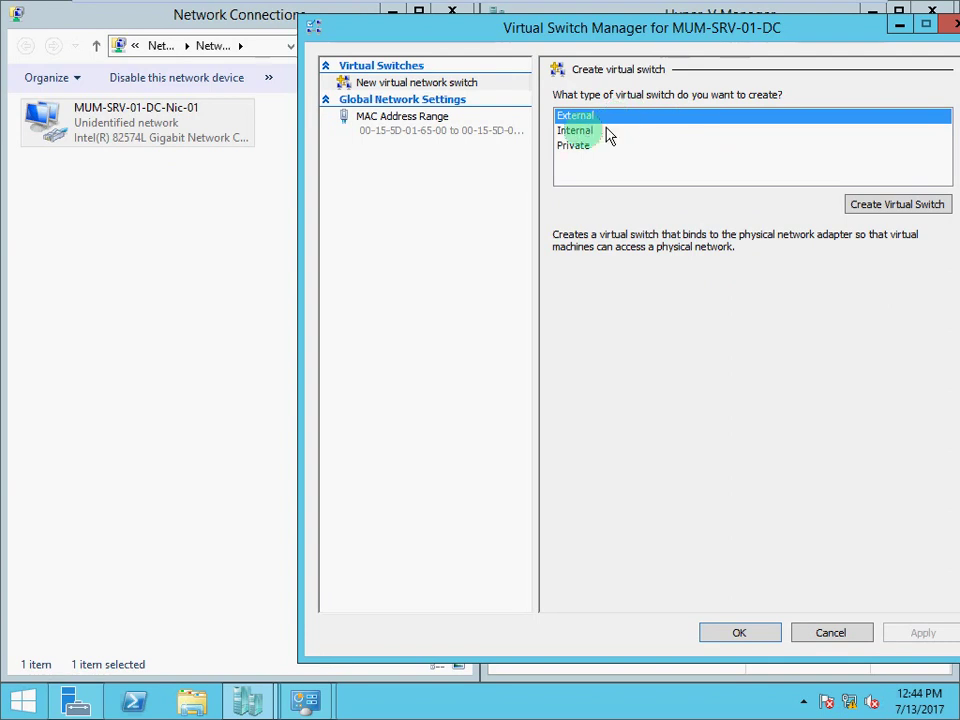
{"action": "left_click", "coordinate": [574, 132]}
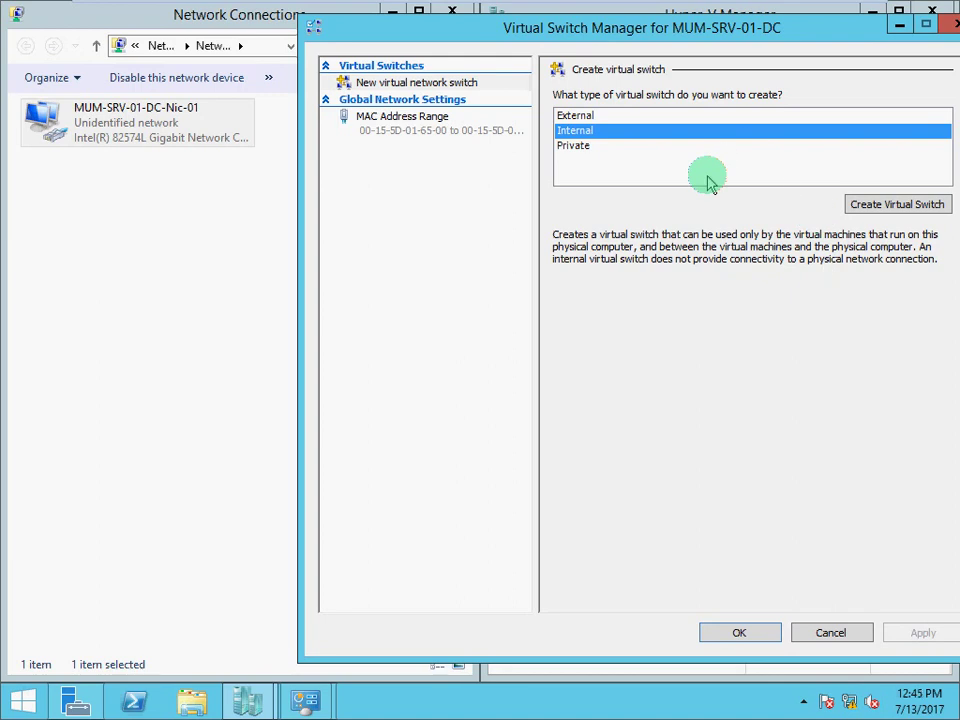
- Create a new external virtual switch and name it MUM-SRV-VM-Net-01
{"action": "left_click", "coordinate": [578, 116]}
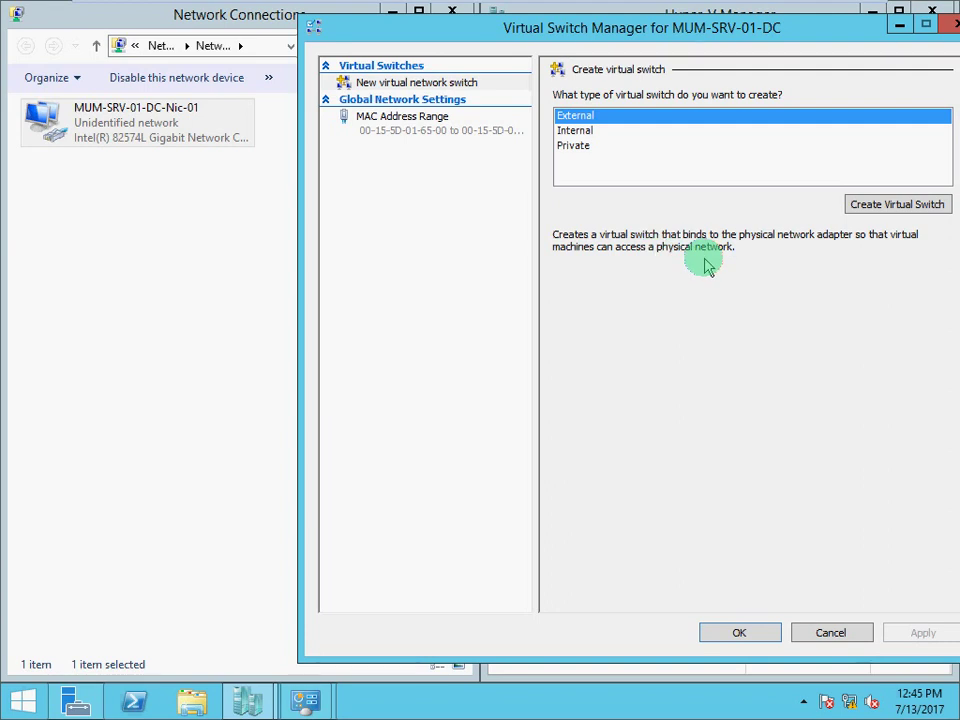
{"action": "left_click", "coordinate": [878, 216]}
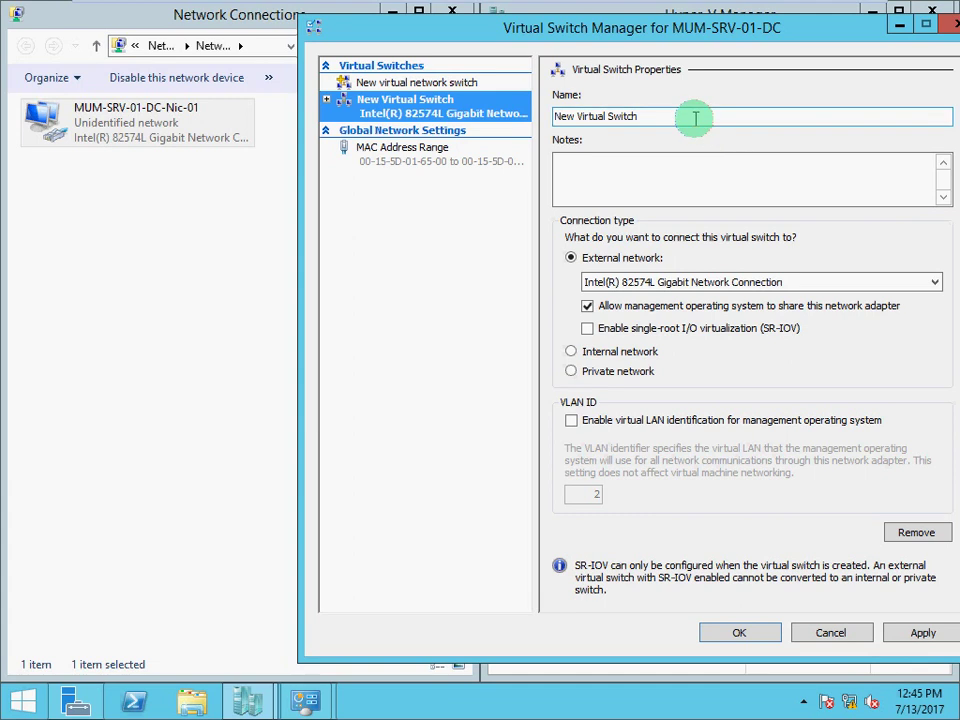
{"action": "key", "text": "Tab"}
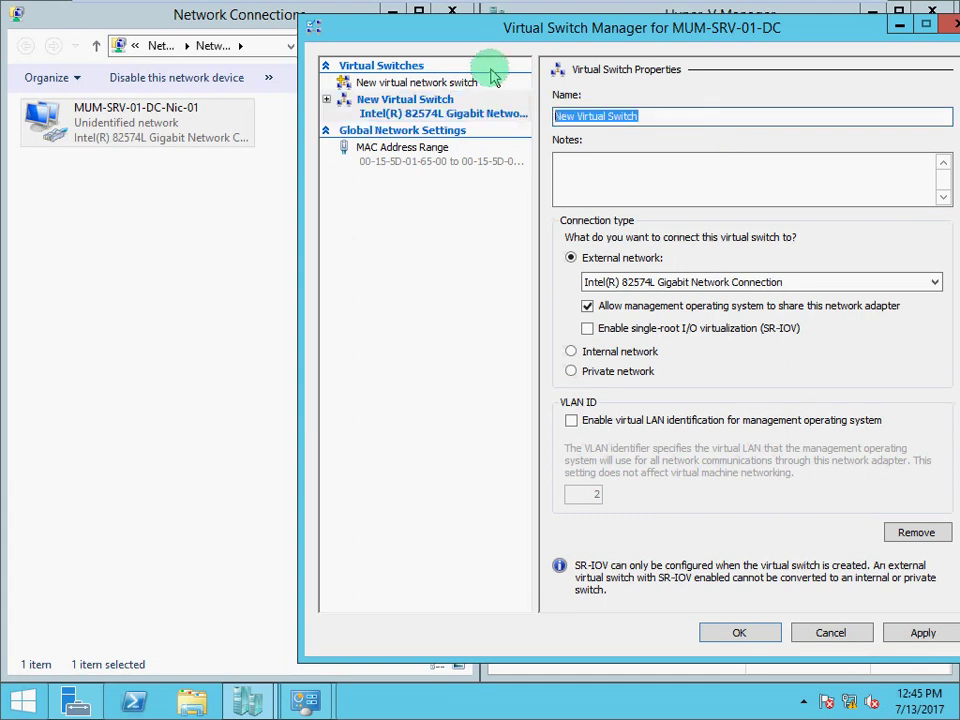
{"action": "type", "text": "M"}
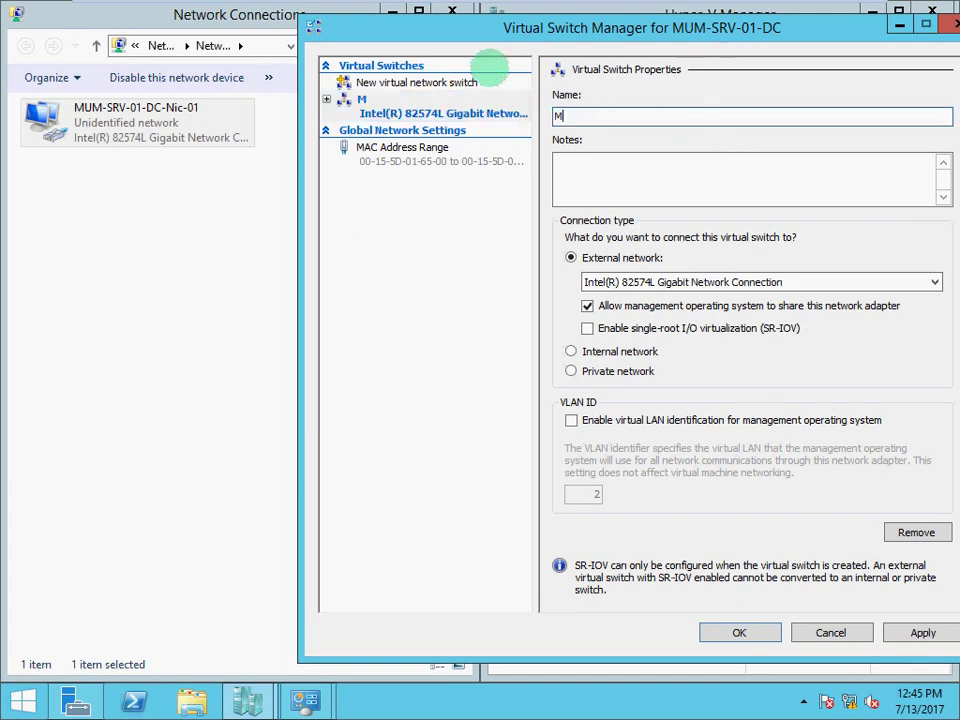
{"action": "type", "text": "UM-SRV-"}
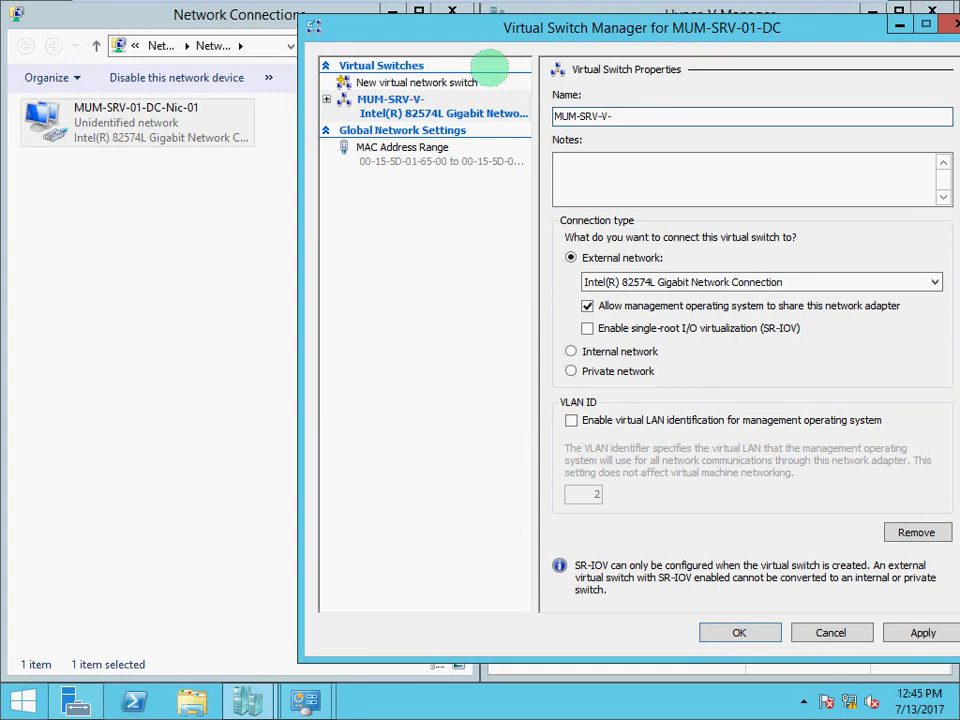
{"action": "type", "text": "VM-Net-01"}
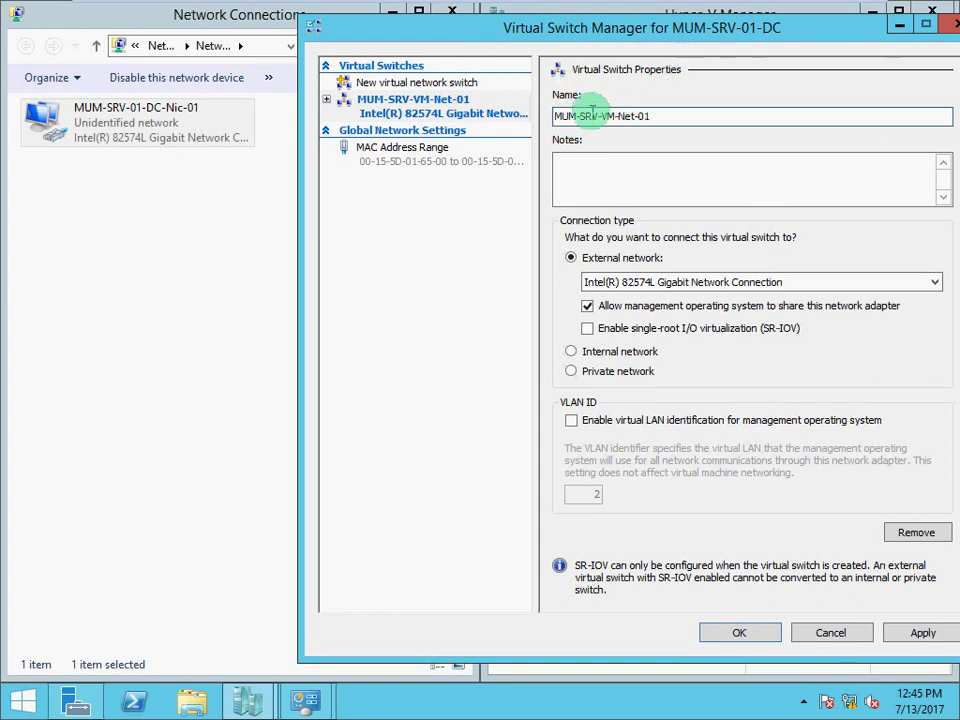
{"action": "left_click_drag", "start_coordinate": [602, 117], "coordinate": [652, 117]}
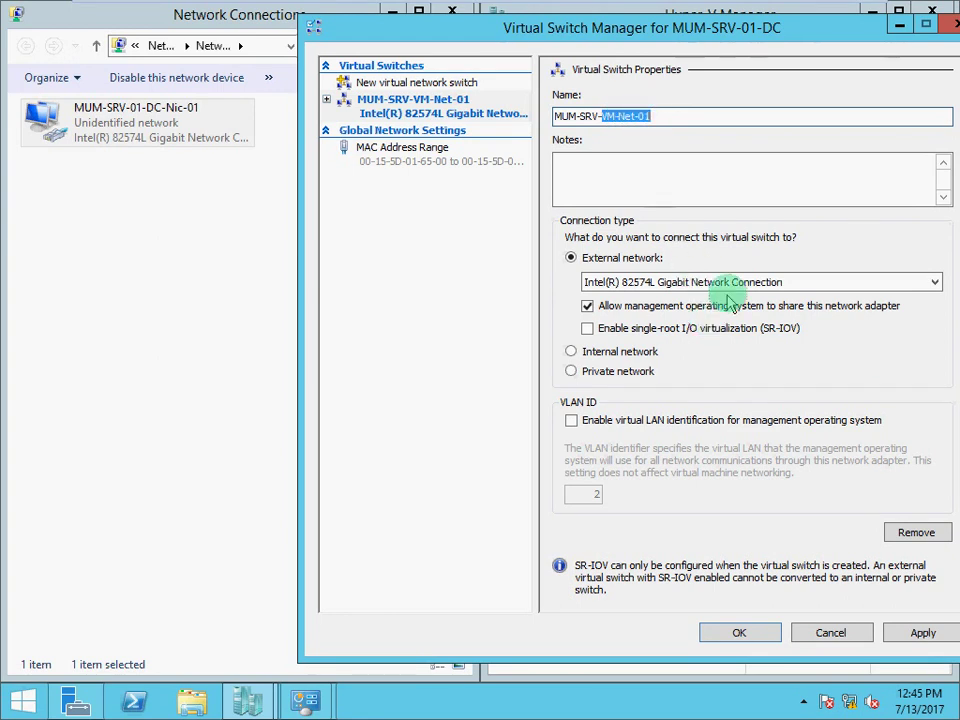
- Keep the switch on the Intel(R) 82574L Gigabit Network Connection, enable single-root I/O virtualization, and apply the networking changes
{"action": "left_click", "coordinate": [681, 287]}
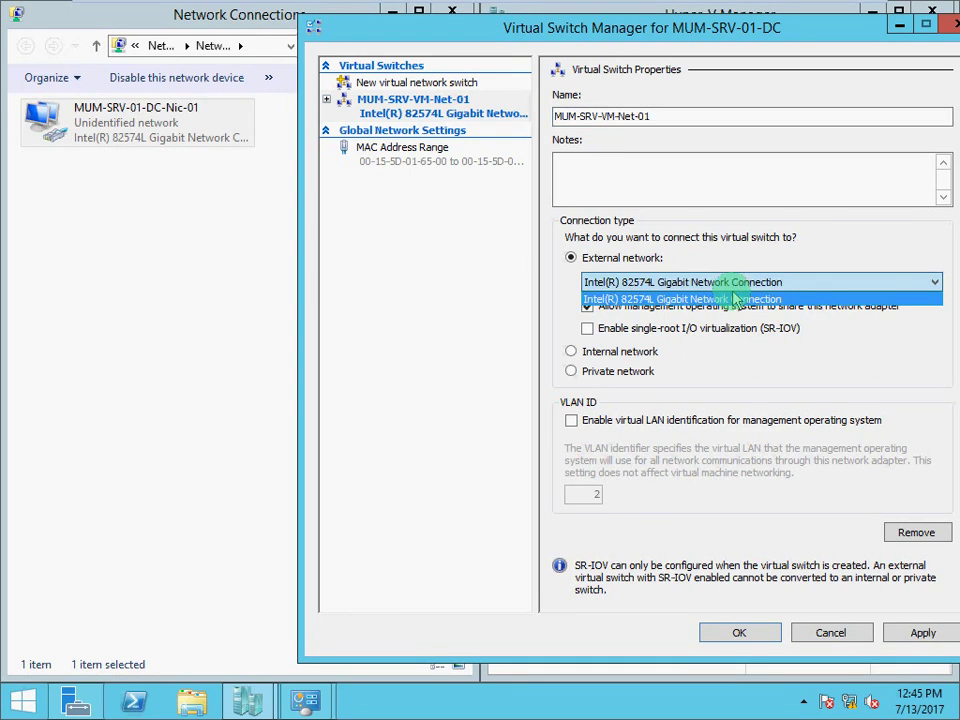
{"action": "left_click", "coordinate": [150, 115]}
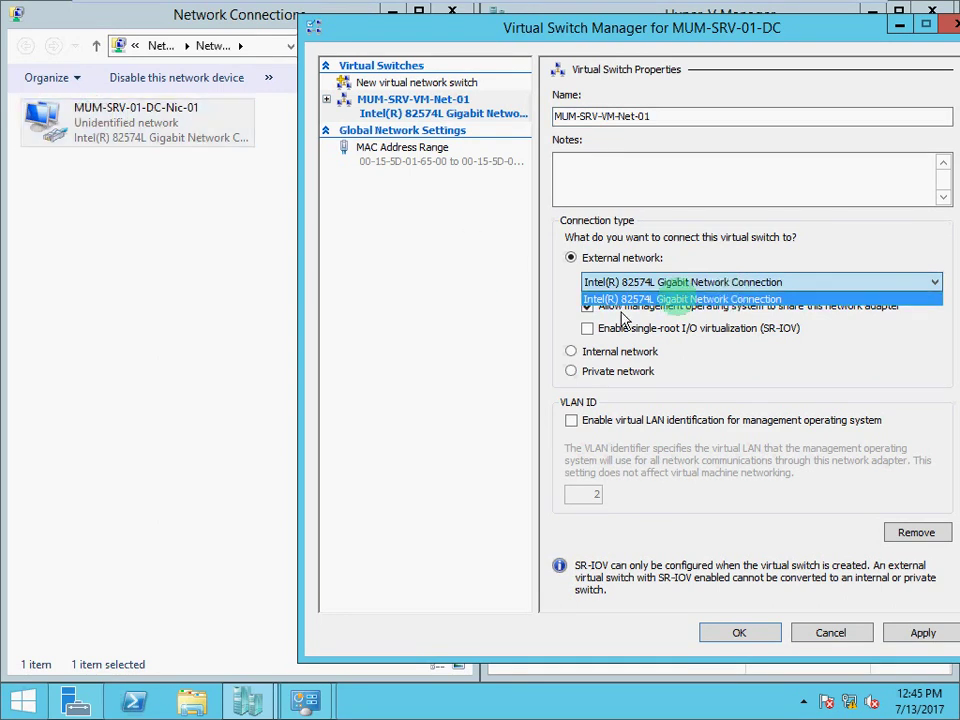
{"action": "left_click", "coordinate": [705, 289]}
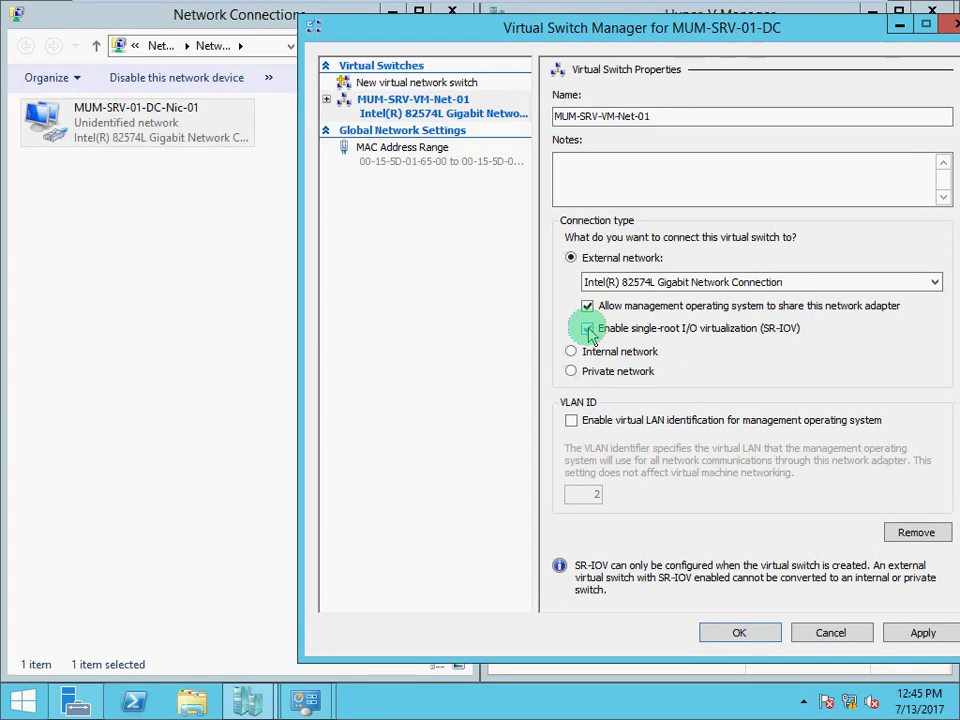
{"action": "left_click", "coordinate": [922, 633]}
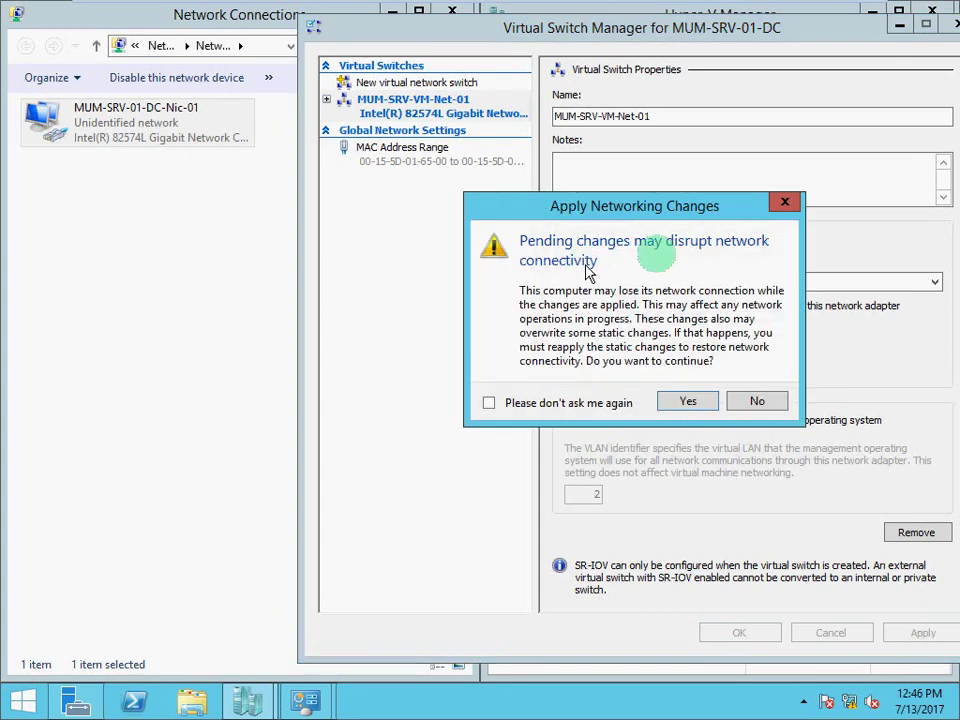
{"action": "left_click", "coordinate": [687, 402]}
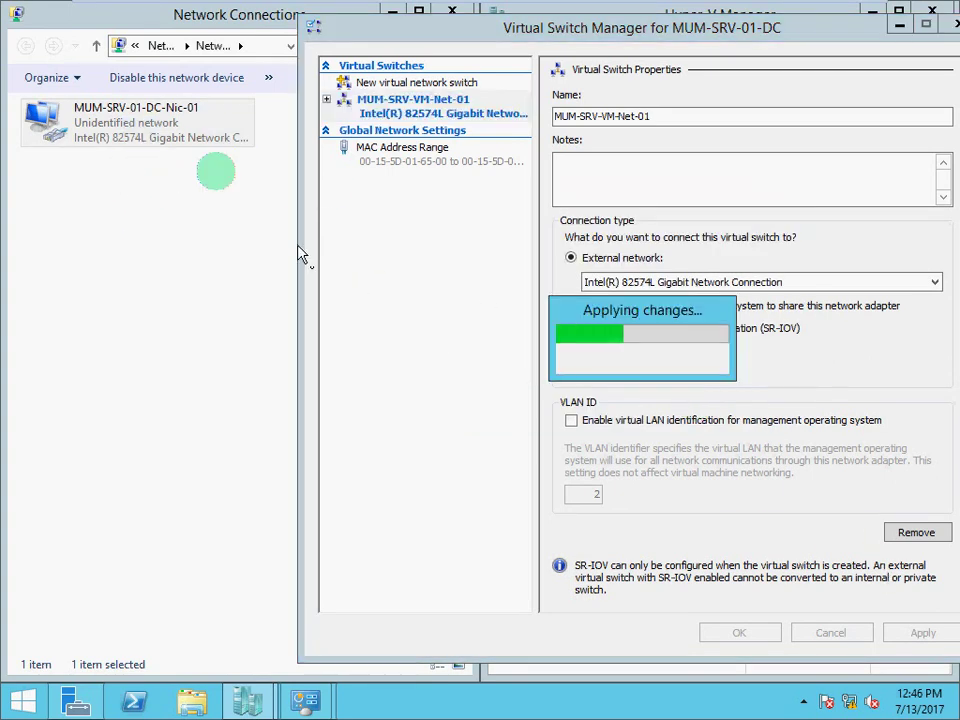
- Review the items used by the physical MUM-SRV-01-DC-Nic-01 connection and cancel its properties without changes
{"action": "left_click", "coordinate": [133, 125]}
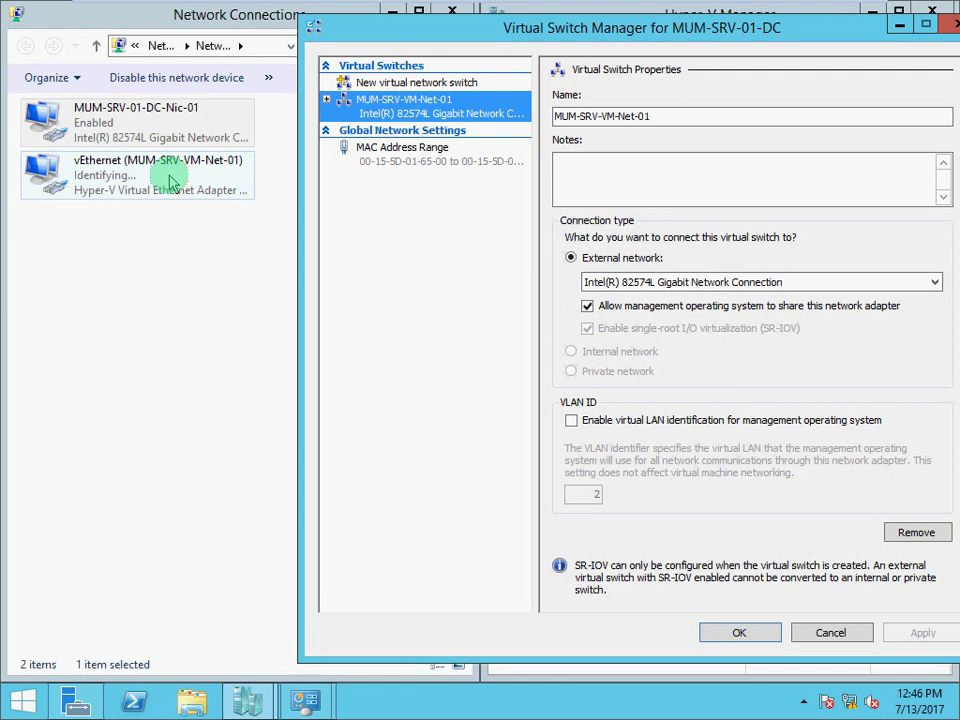
{"action": "left_click", "coordinate": [167, 135]}
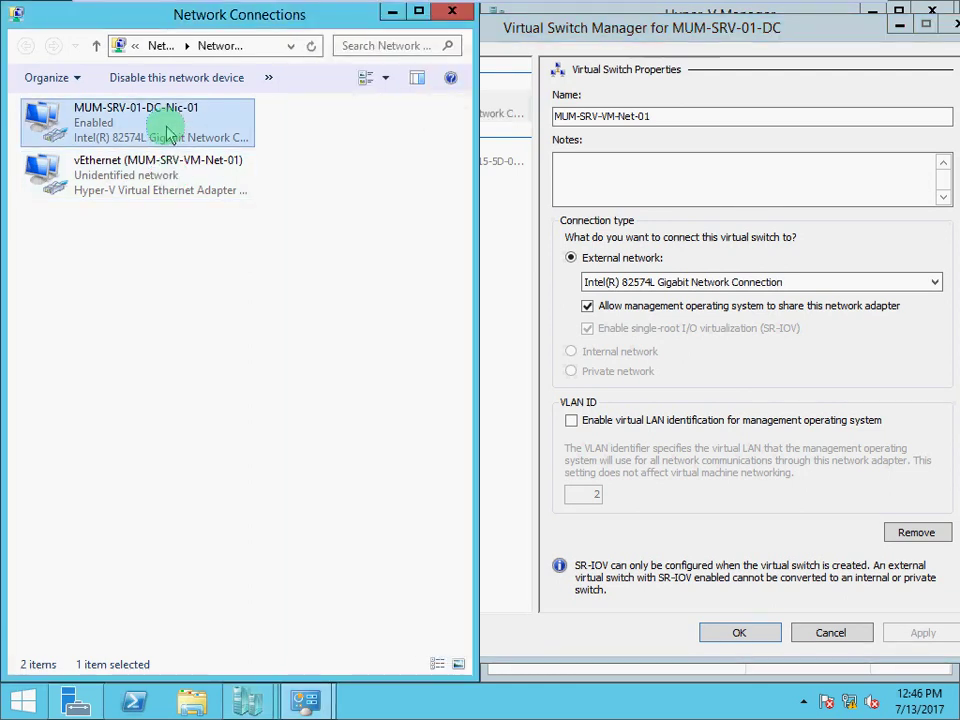
{"action": "right_click", "coordinate": [167, 135]}
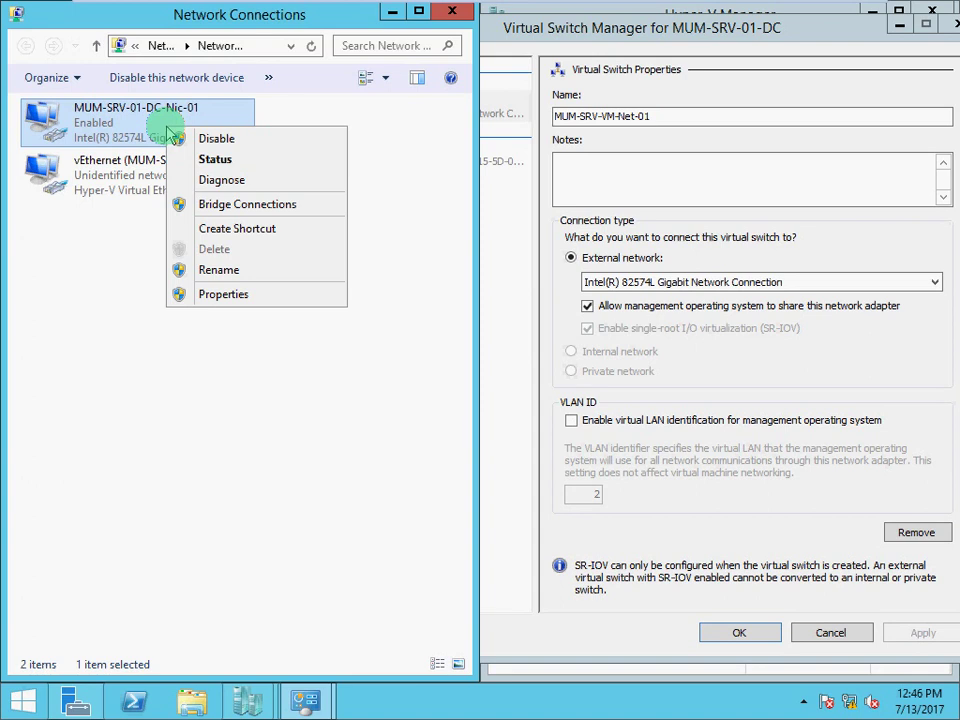
{"action": "left_click", "coordinate": [210, 295]}
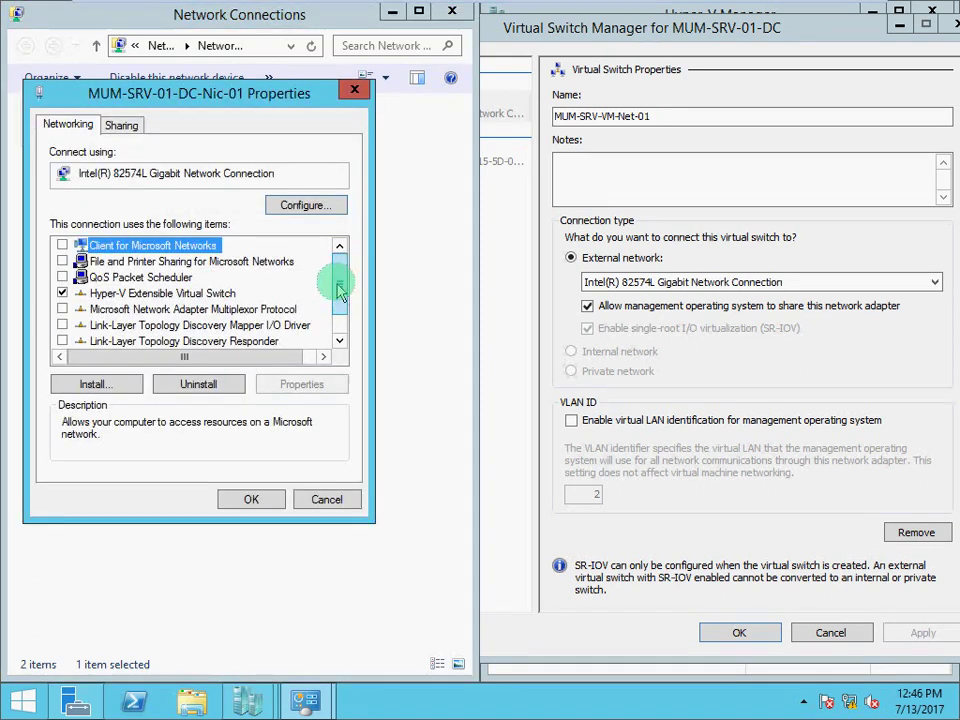
{"action": "mouse_move", "coordinate": [336, 283]}
{"action": "left_mouse_down"}
{"action": "mouse_move", "coordinate": [338, 312]}
{"action": "mouse_move", "coordinate": [336, 274]}
{"action": "left_mouse_up"}
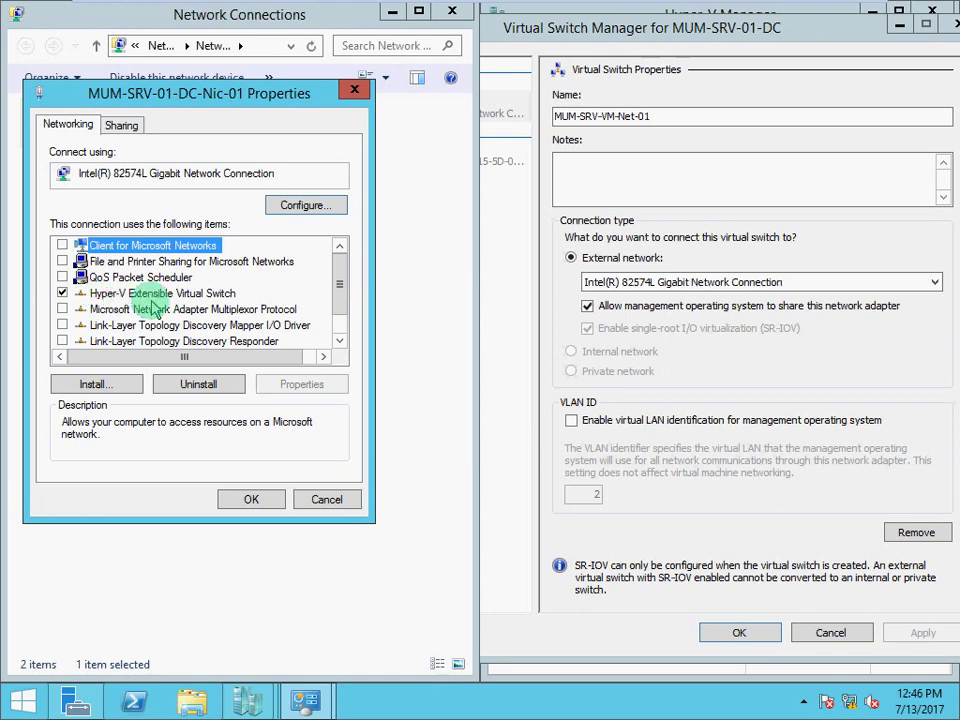
{"action": "scroll", "coordinate": [204, 326], "scroll_direction": "down", "scroll_amount": 1}
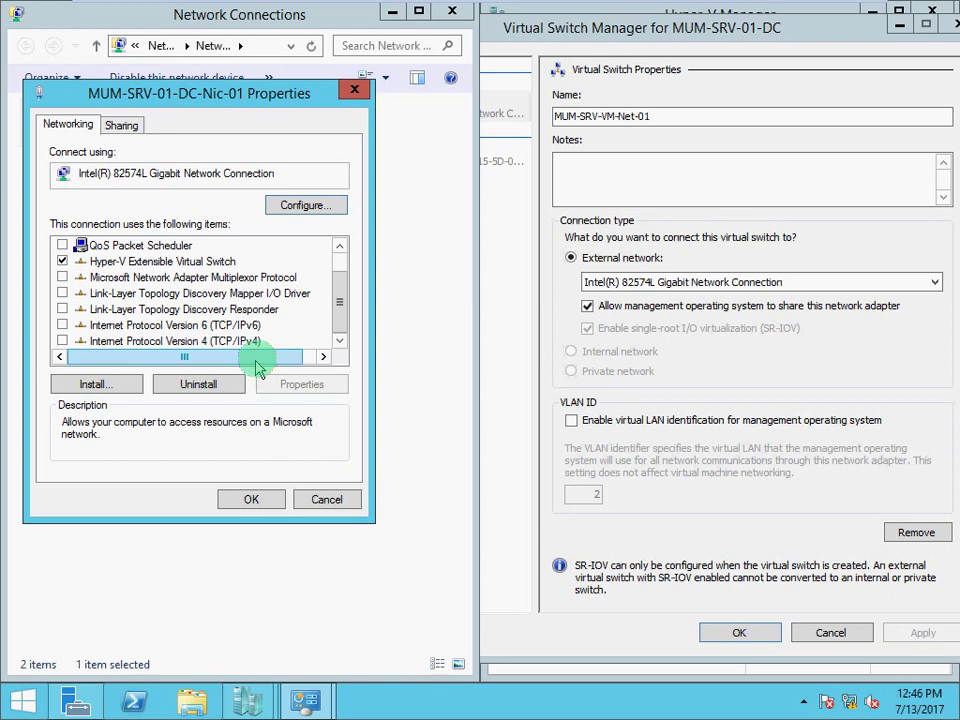
{"action": "left_click", "coordinate": [310, 498]}
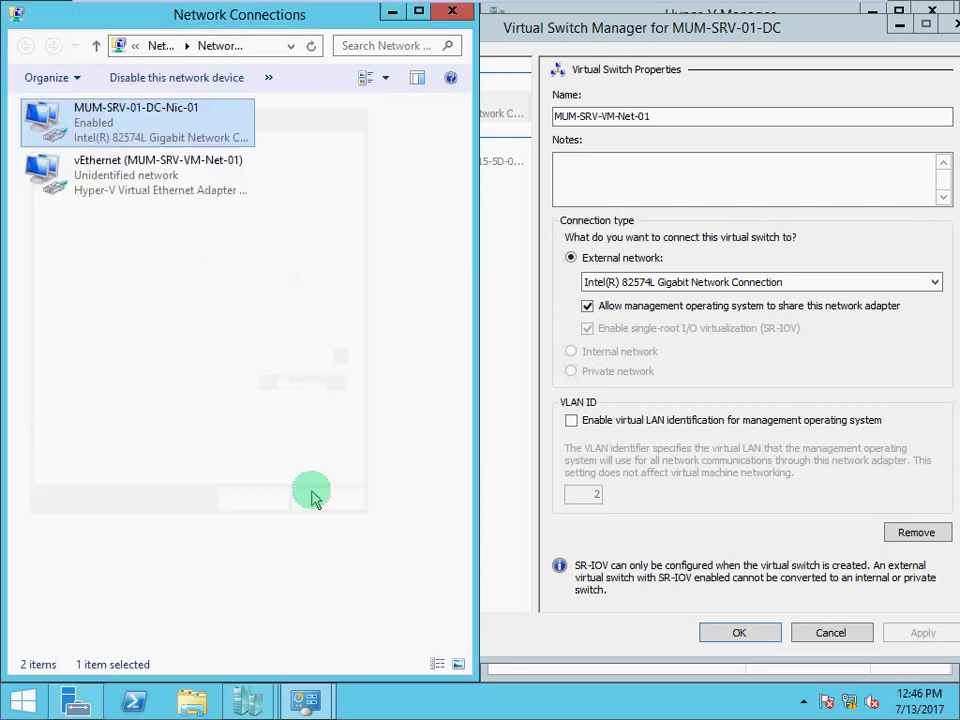
- Review the items used by the vEthernet (MUM-SRV-VM-Net-01) connection, cancel its properties, and compare it with the physical adapter
{"action": "left_click", "coordinate": [186, 190]}
{"action": "right_click", "coordinate": [186, 190]}
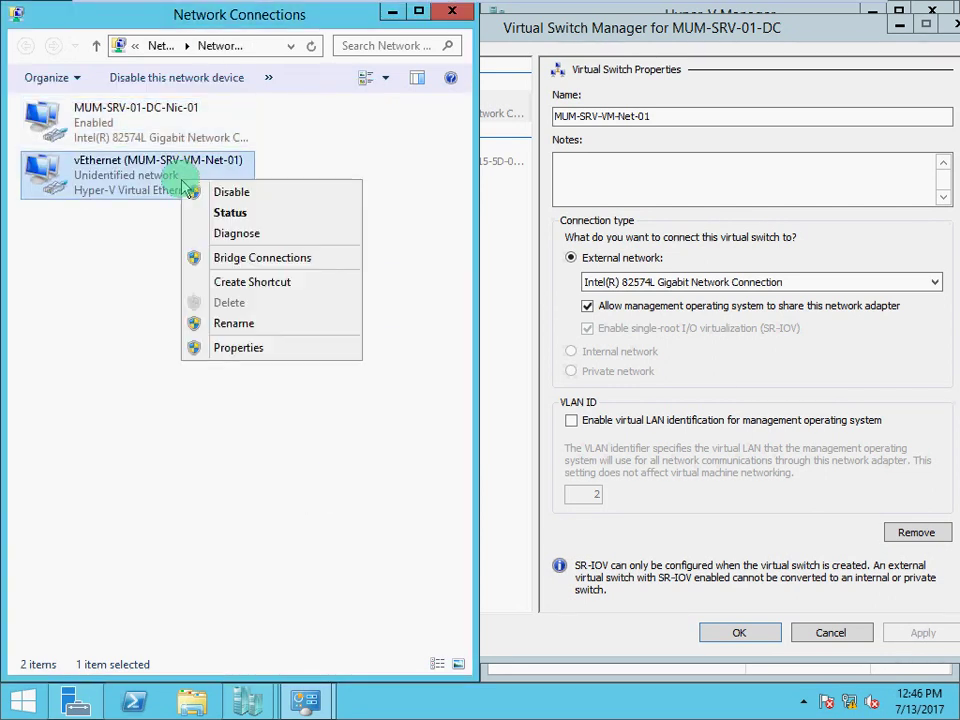
{"action": "left_click", "coordinate": [228, 345]}
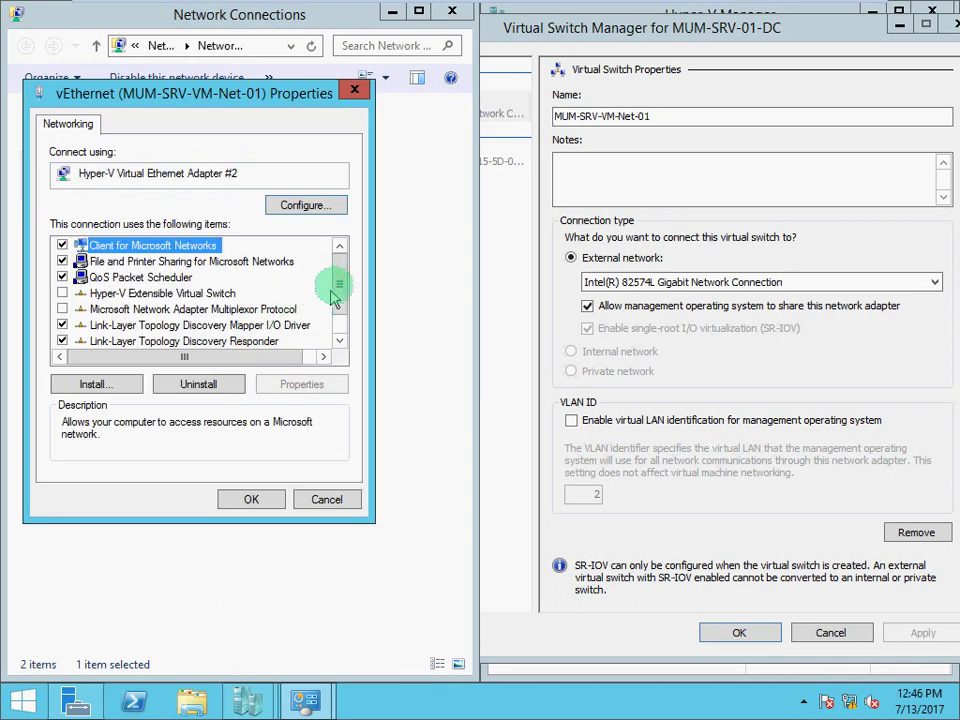
{"action": "left_click_drag", "start_coordinate": [333, 285], "coordinate": [344, 318]}
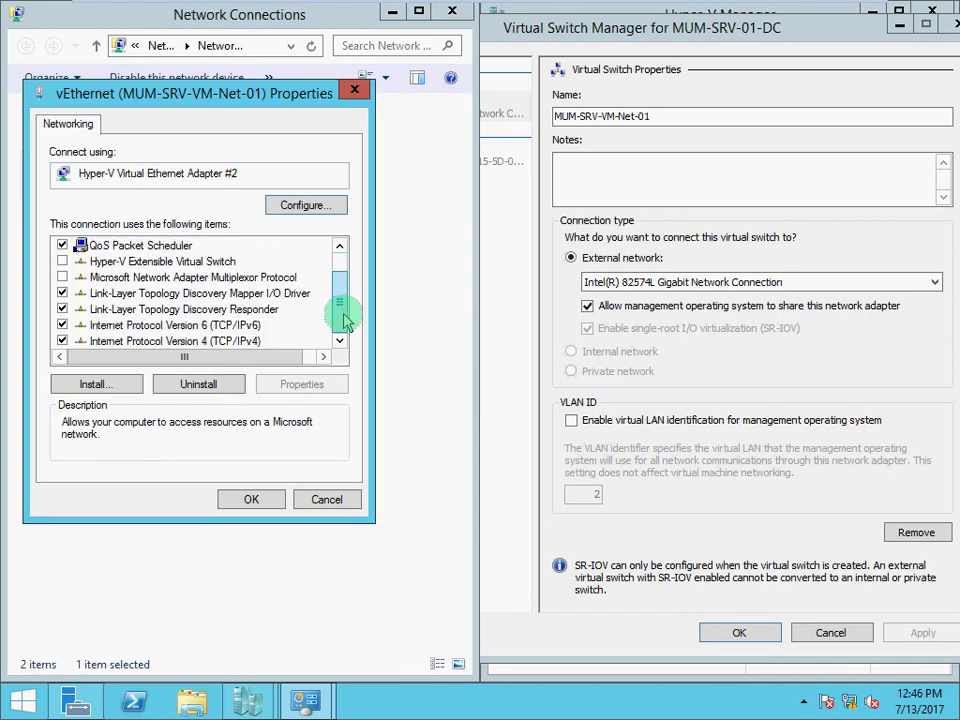
{"action": "left_click", "coordinate": [344, 502]}
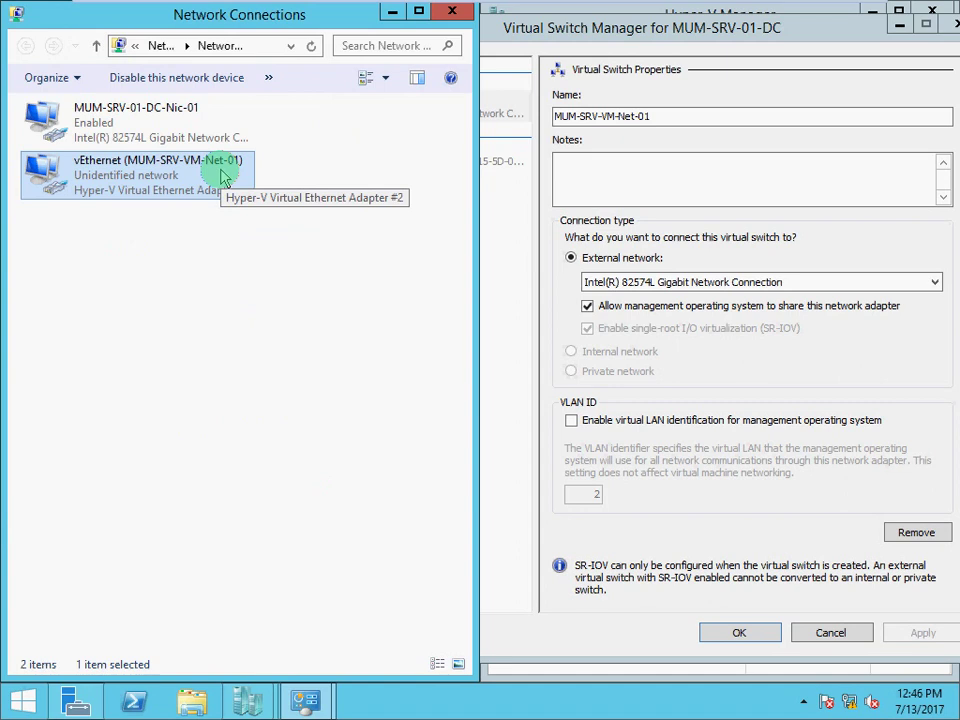
{"action": "left_click", "coordinate": [200, 132]}
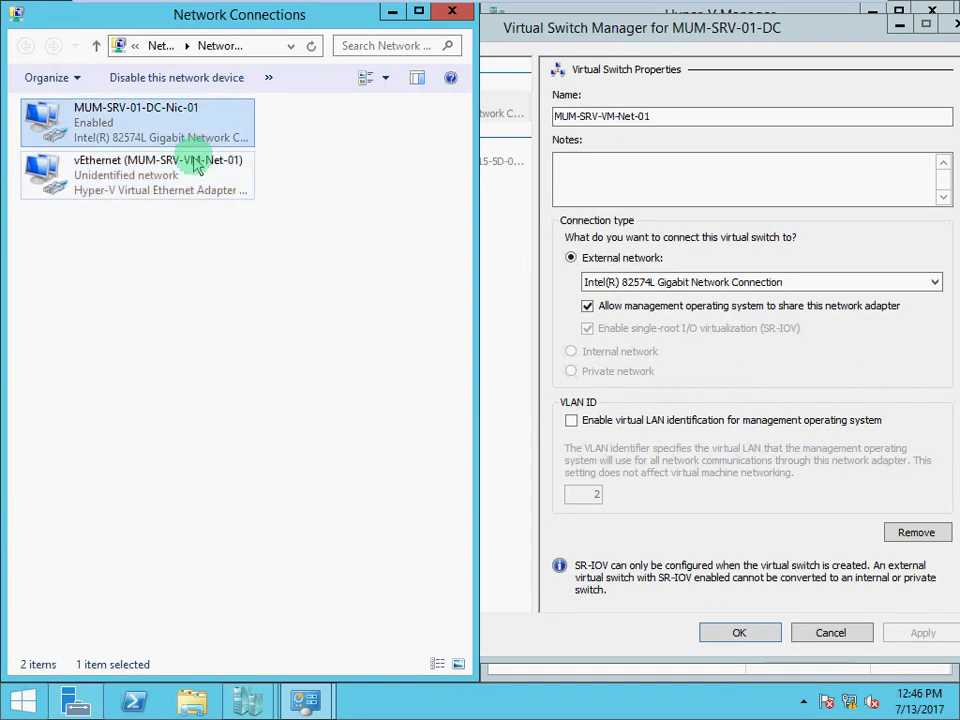
{"action": "left_click", "coordinate": [193, 163]}
- Return to the Virtual Switch Manager and add a new virtual switch of type Internal
{"action": "left_click", "coordinate": [491, 222]}
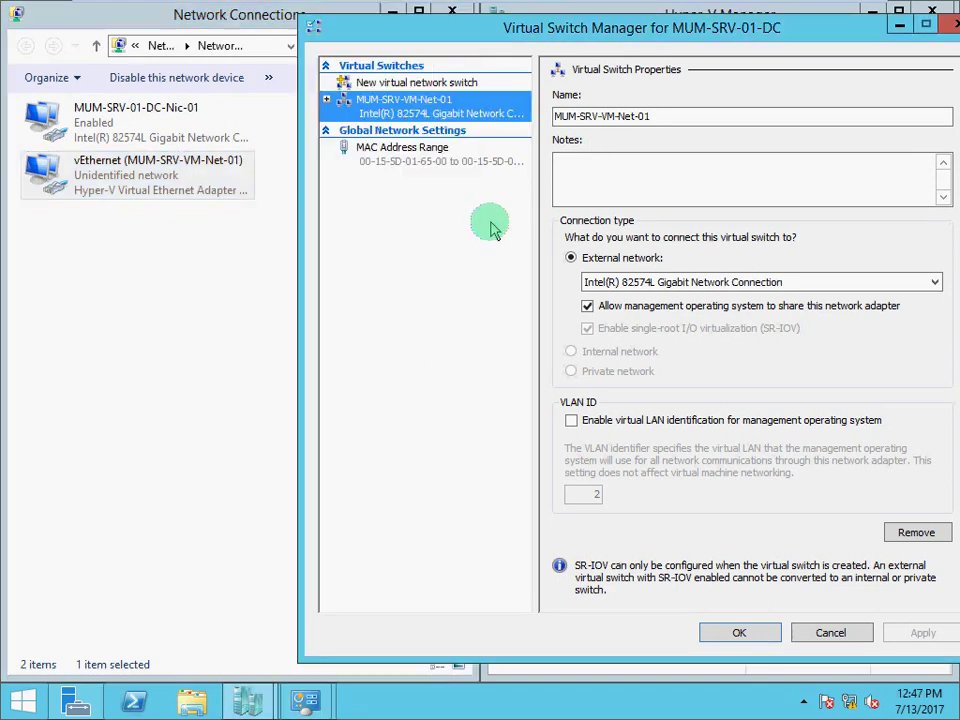
{"action": "left_click", "coordinate": [418, 82]}
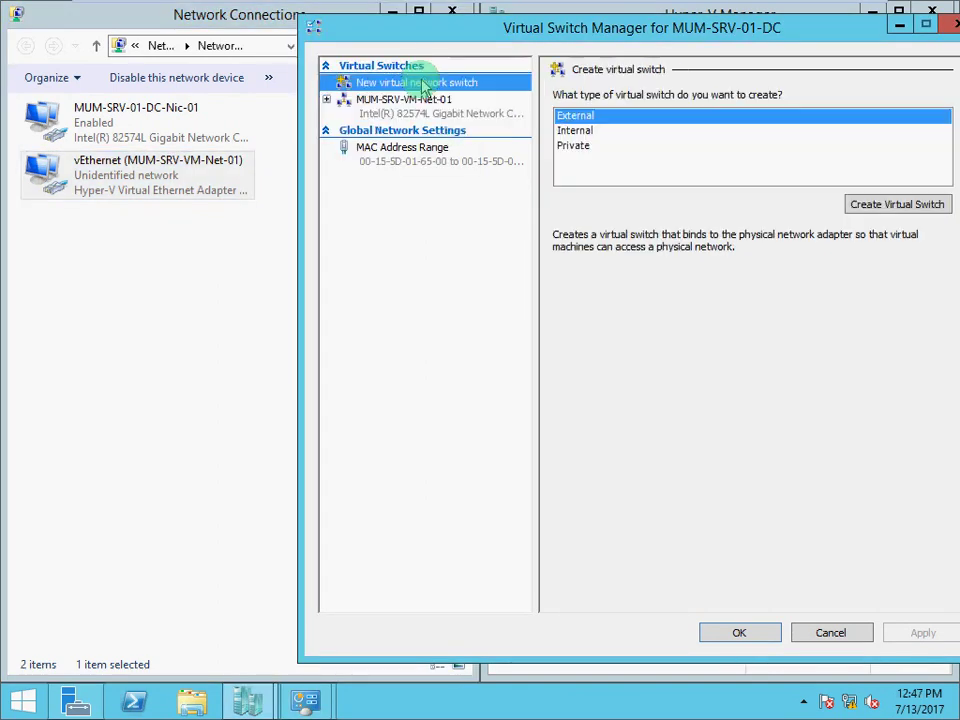
{"action": "left_click", "coordinate": [576, 131]}
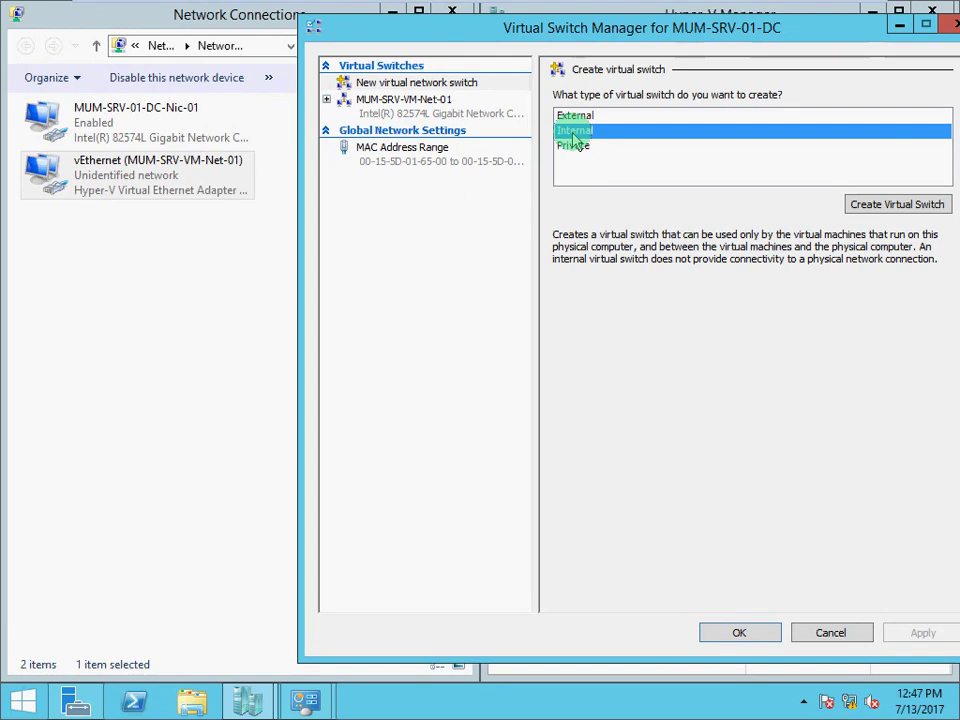
{"action": "left_click", "coordinate": [897, 204]}
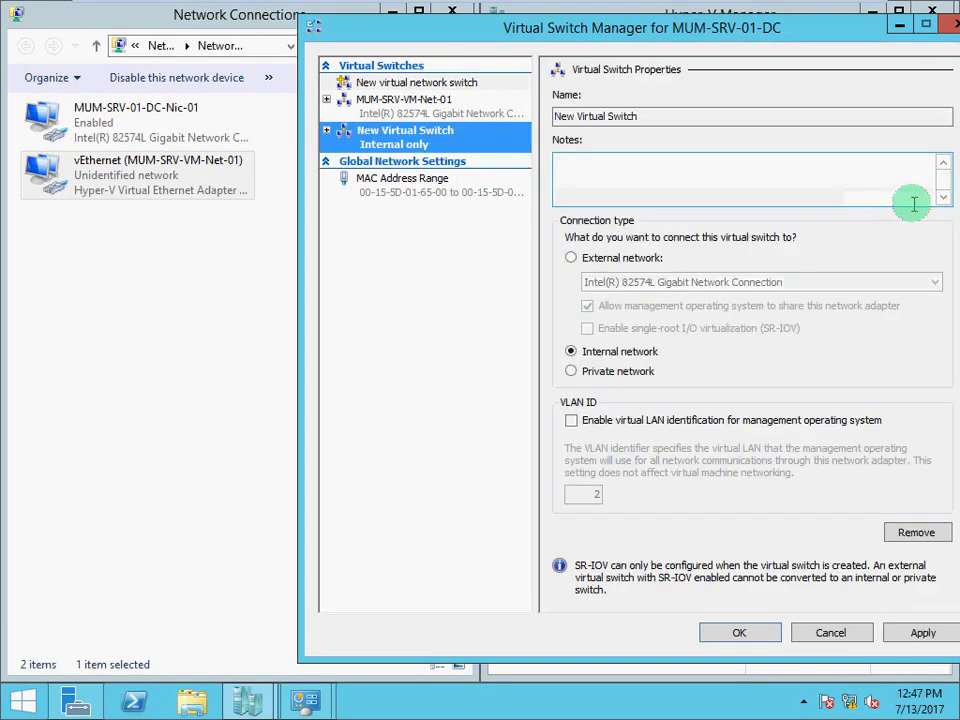
- Name the new internal virtual switch MUM-SRV-VM-Nic-02
{"action": "left_click_drag", "start_coordinate": [652, 113], "coordinate": [533, 112]}
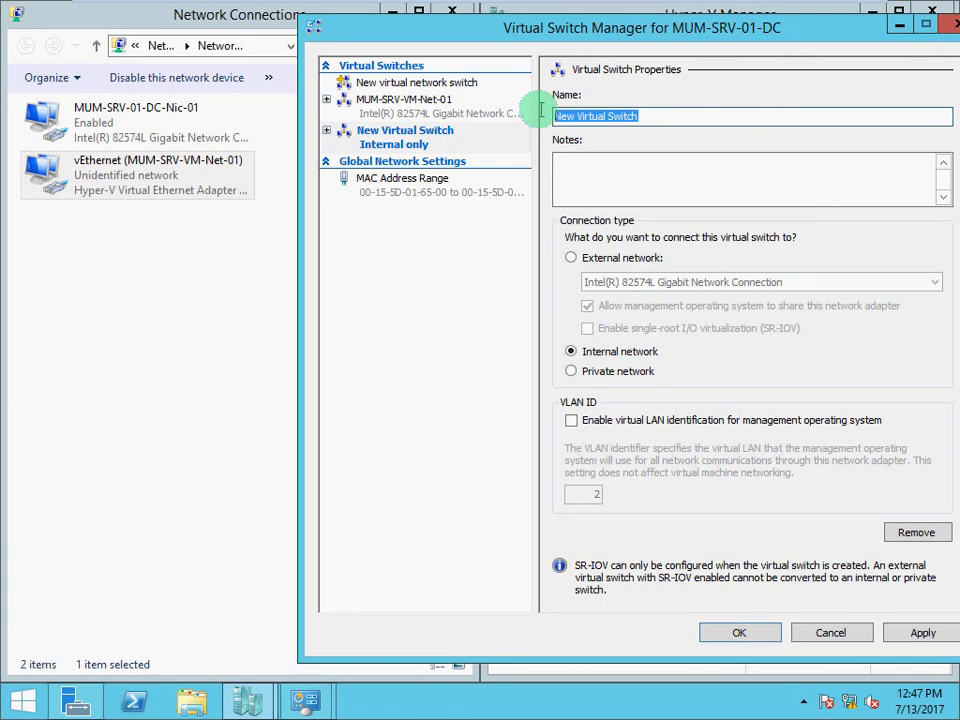
{"action": "type", "text": "M"}
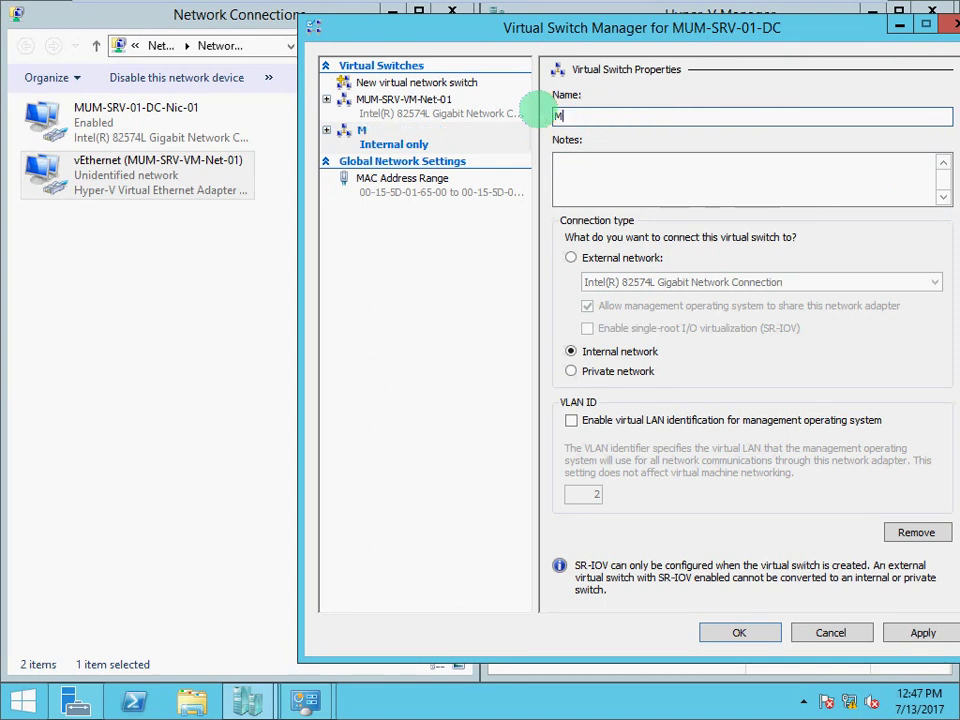
{"action": "type", "text": "UM-SRV-"}
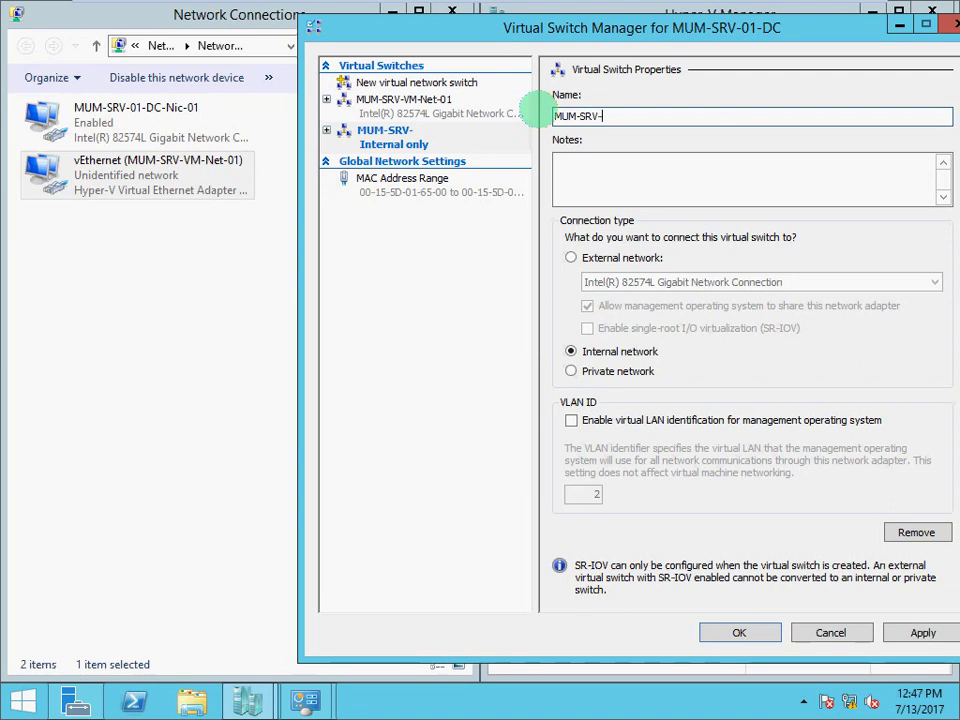
{"action": "type", "text": "VM-0"}
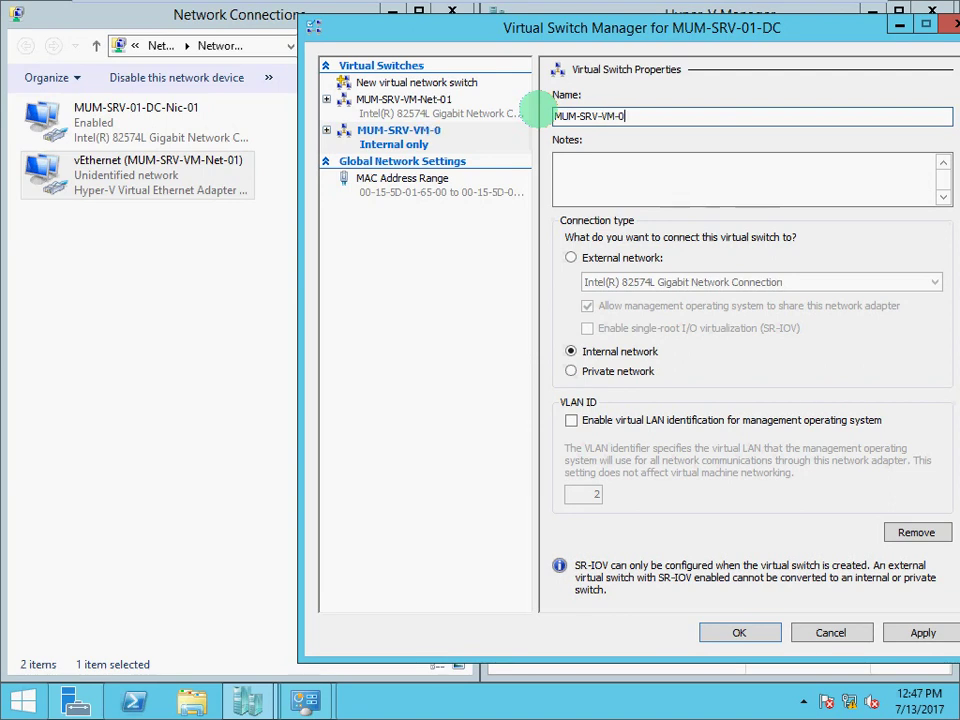
{"action": "key", "text": "BackSpace"}
{"action": "type", "text": "Nic0"}
{"action": "key", "text": "BackSpace"}
{"action": "type", "text": "-02"}
{"action": "mouse_move", "coordinate": [178, 4]}
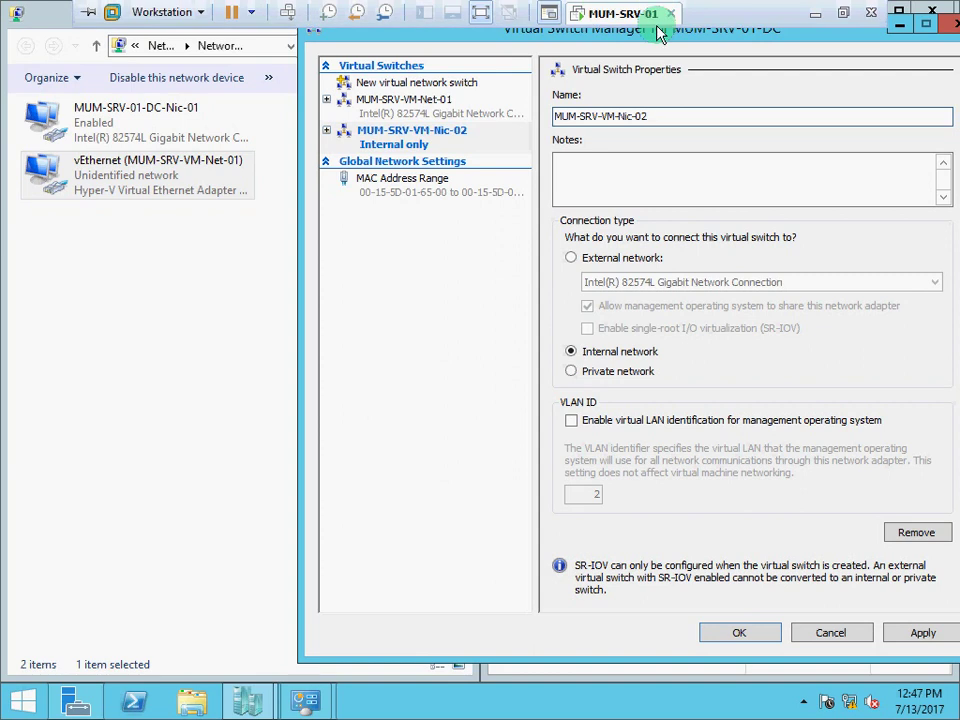
- Compare the Private network type, return MUM-SRV-VM-Nic-02 to Internal network, and apply the new virtual switch
{"action": "left_click", "coordinate": [650, 196]}
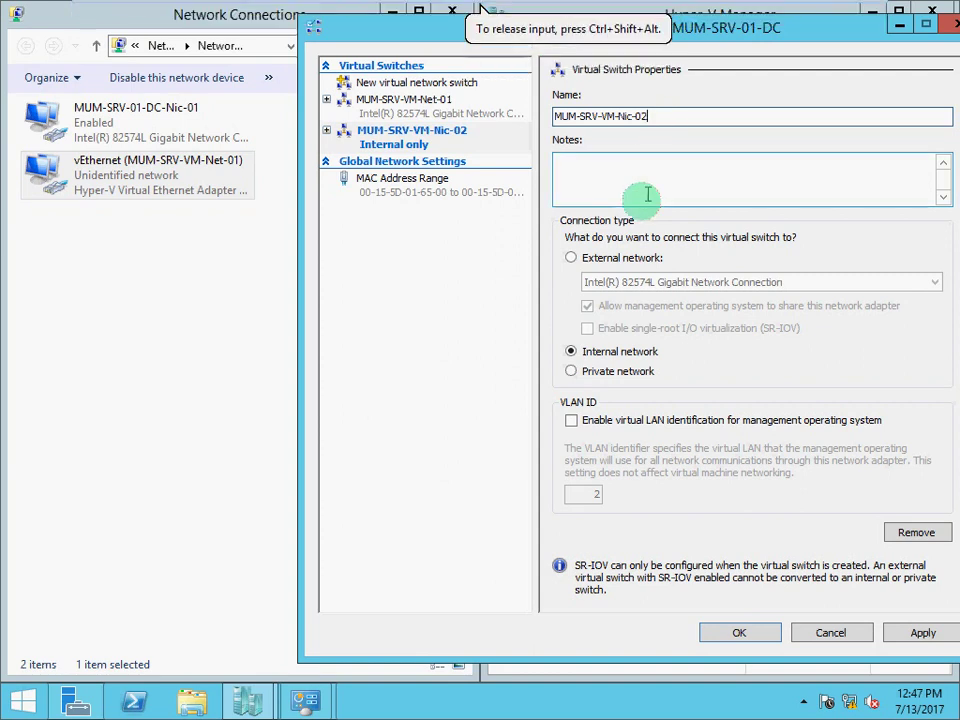
{"action": "left_click", "coordinate": [600, 372]}
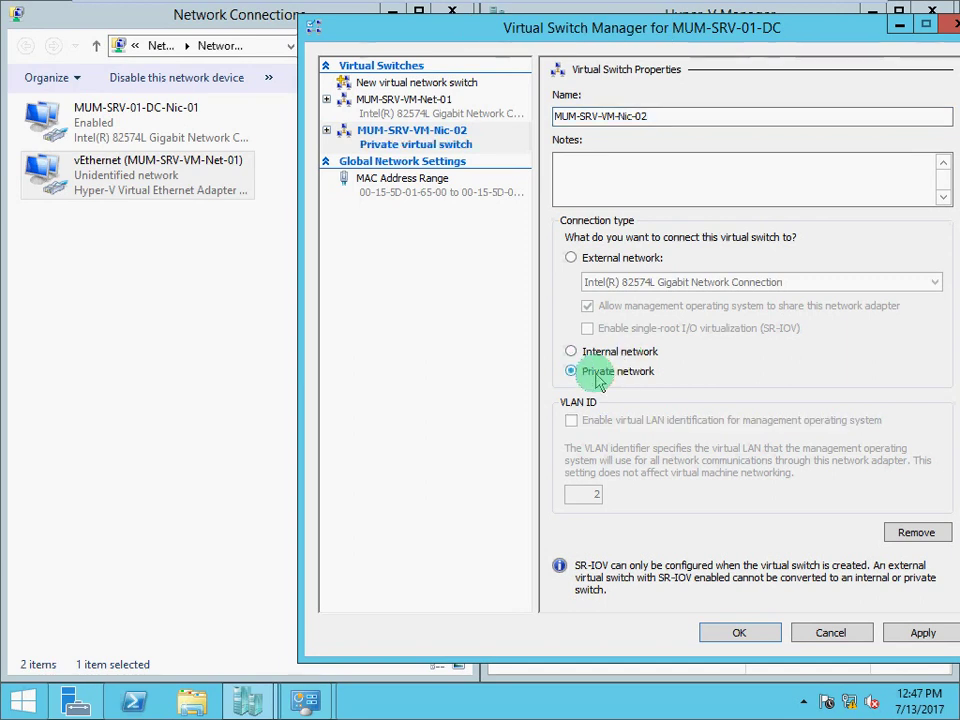
{"action": "left_click", "coordinate": [572, 351]}
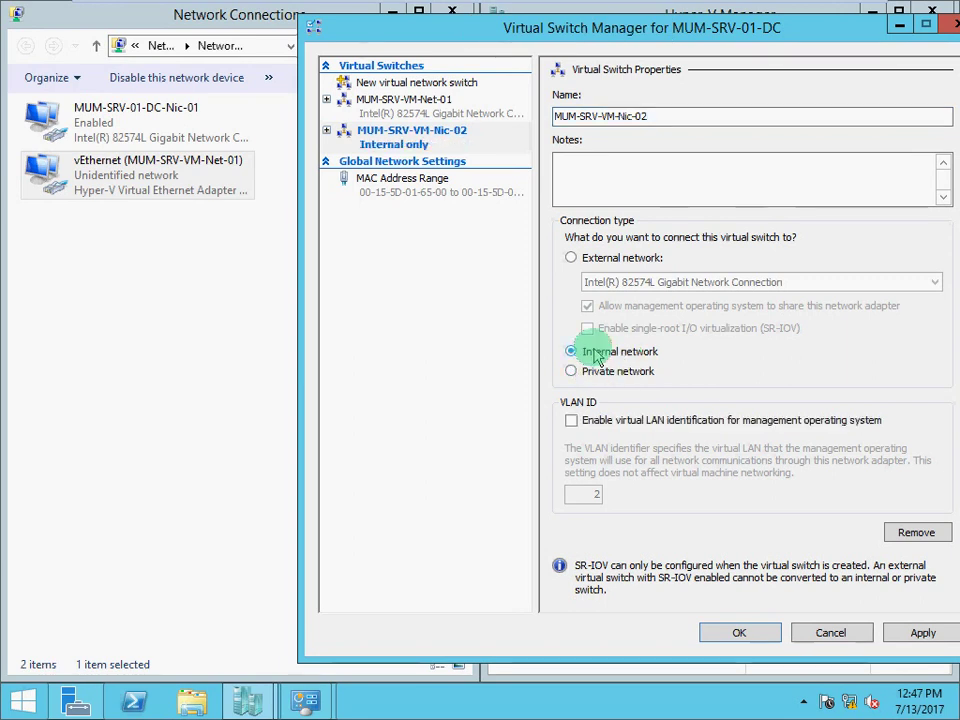
{"action": "left_click", "coordinate": [933, 632]}
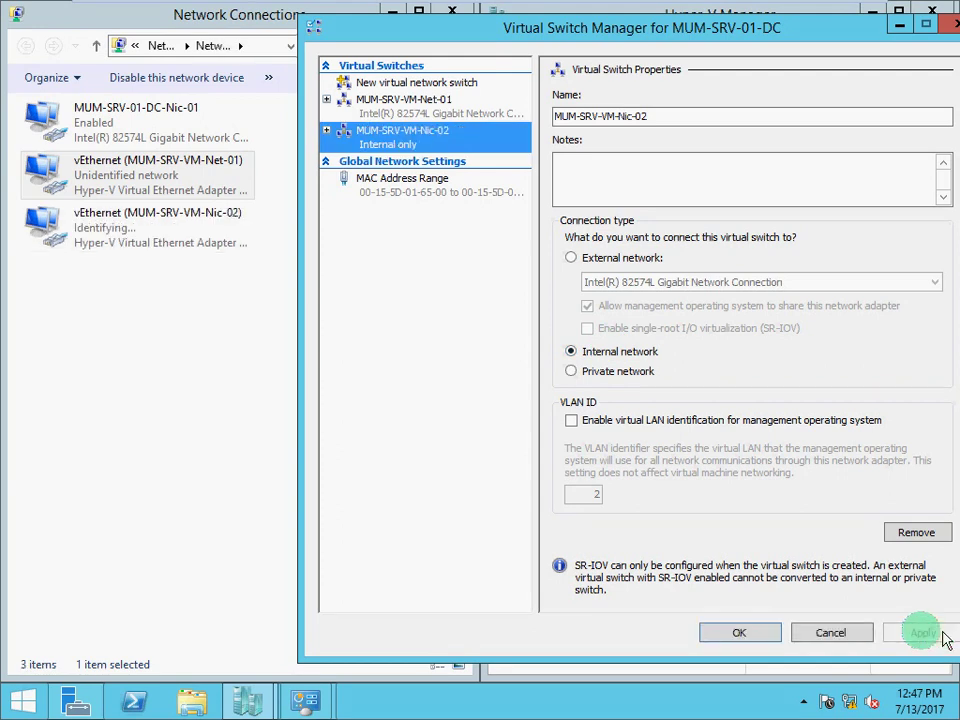
{"action": "left_click", "coordinate": [772, 638]}
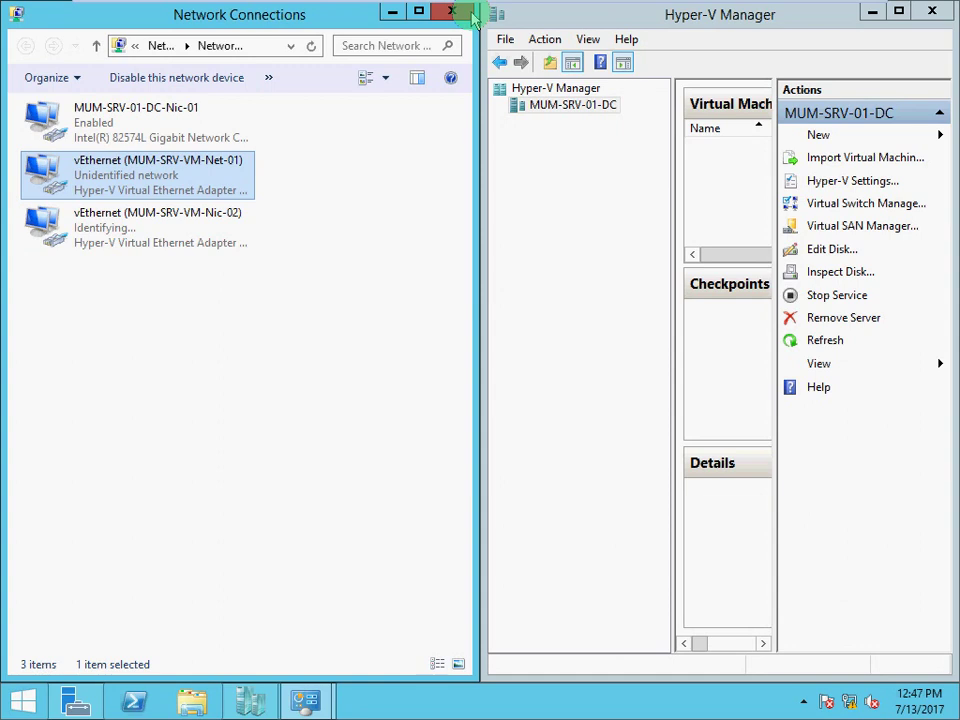
- Close the Network Connections window and maximize Hyper-V Manager
{"action": "left_click", "coordinate": [468, 13]}
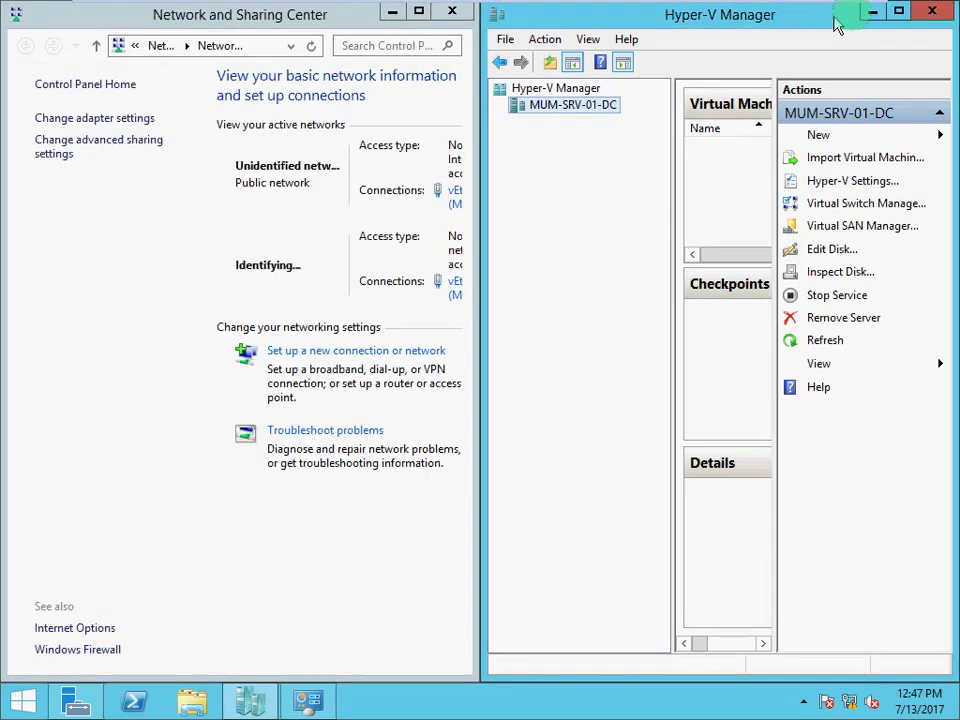
{"action": "left_click", "coordinate": [899, 12]}
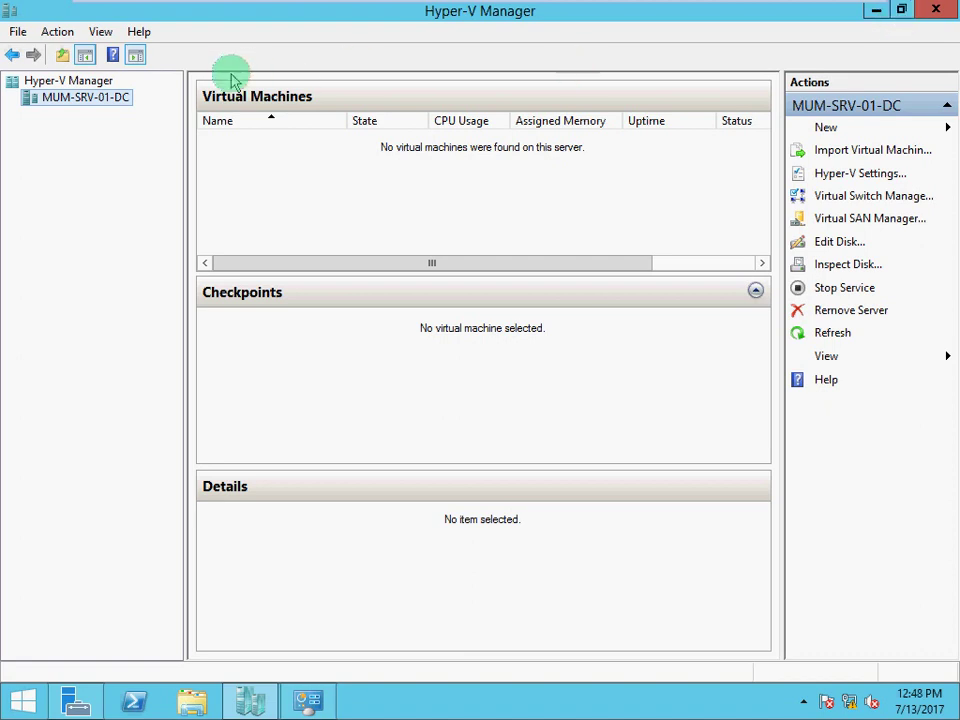
{"action": "right_click", "coordinate": [83, 103]}
{"action": "mouse_move", "coordinate": [122, 118]}
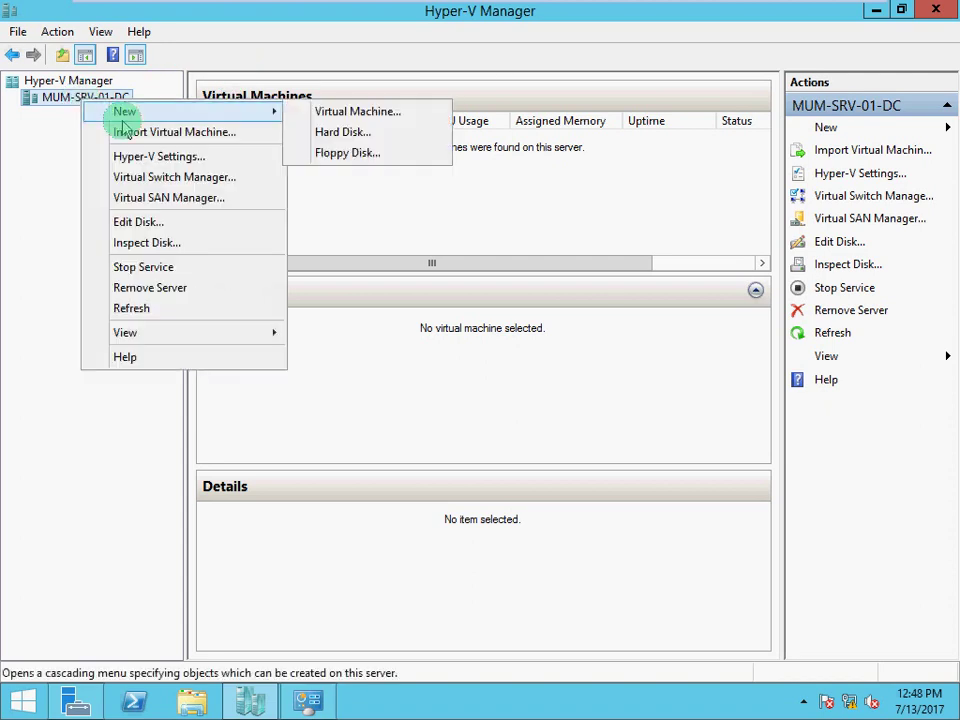
{"action": "left_click", "coordinate": [505, 265]}
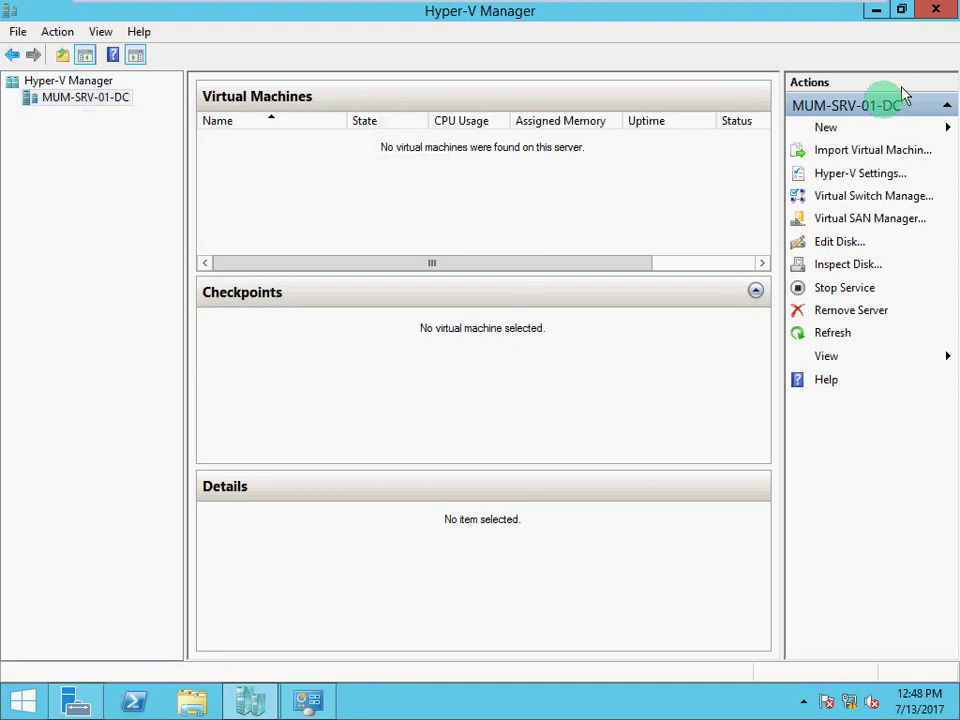
- Start the New Virtual Machine Wizard on MUM-SRV-01-DC and continue past its introduction to a custom configuration
{"action": "left_click", "coordinate": [828, 131]}
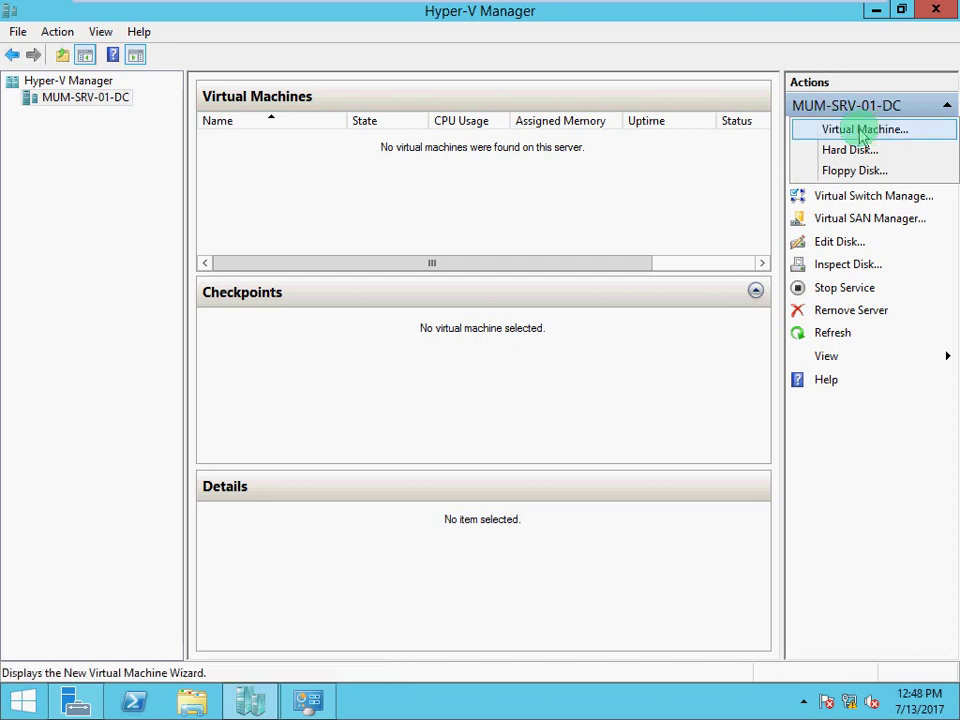
{"action": "left_click", "coordinate": [862, 134]}
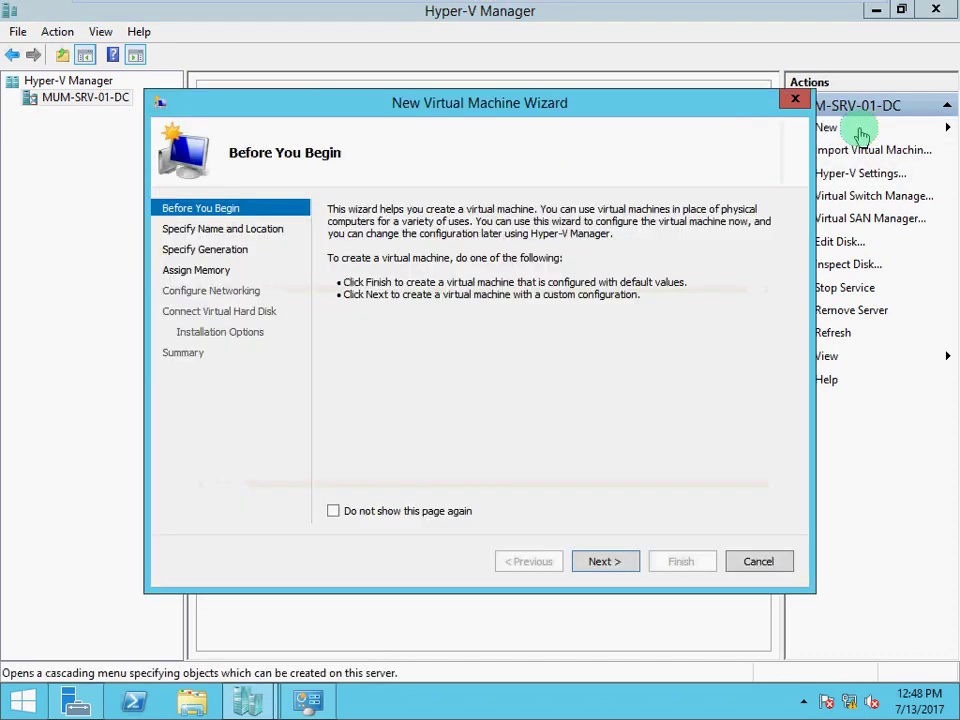
{"action": "left_click_drag", "start_coordinate": [617, 104], "coordinate": [620, 102]}
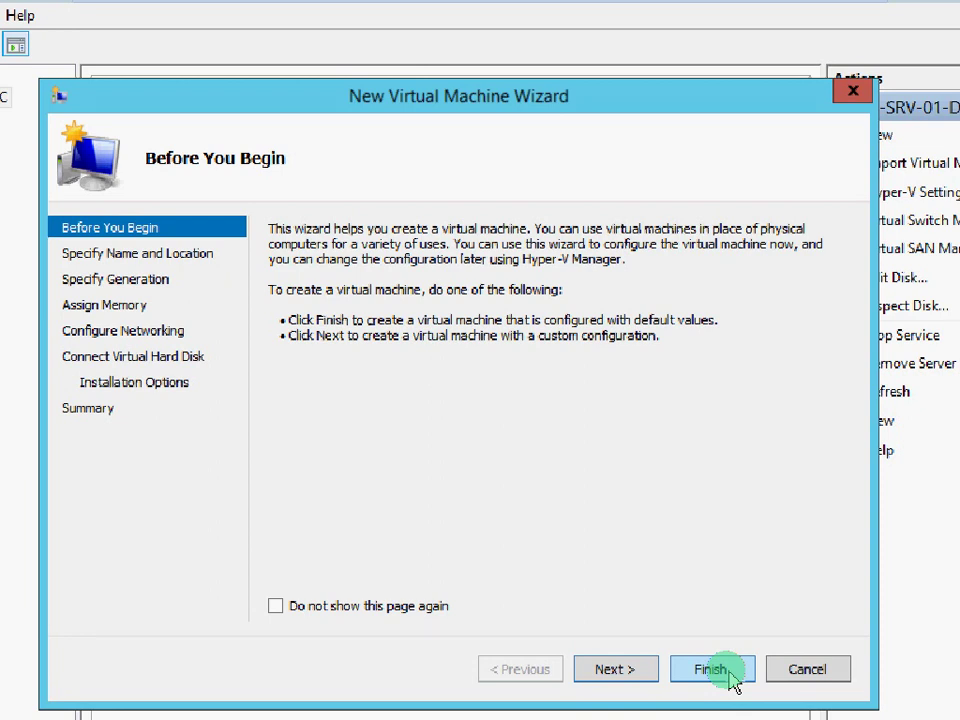
{"action": "left_click", "coordinate": [615, 670]}
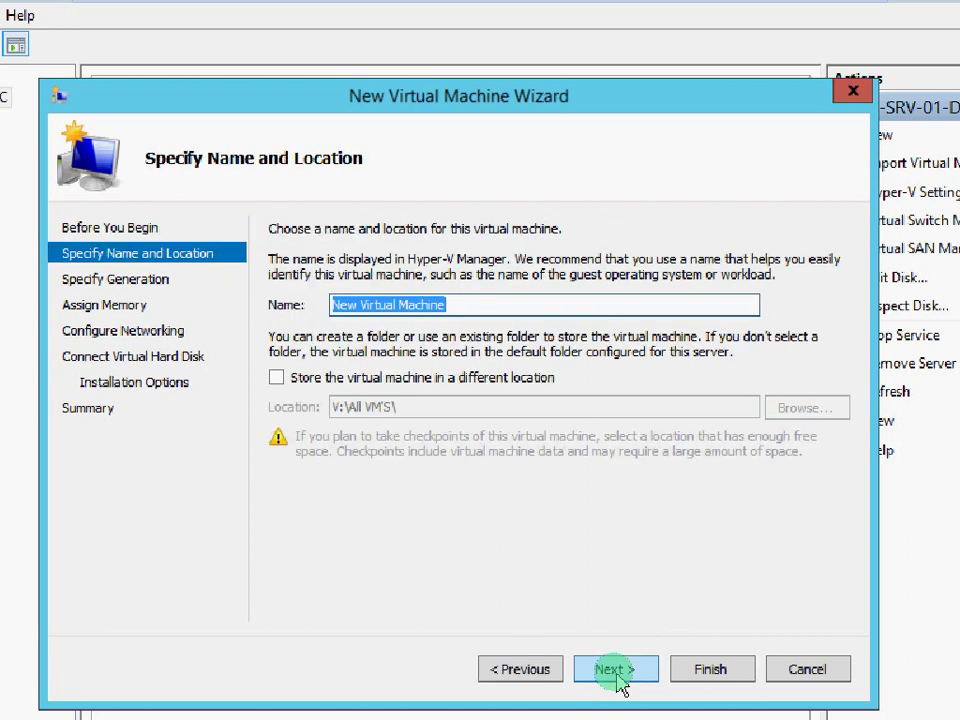
- Name the new virtual machine Demo-VM and copy that name for reuse
{"action": "left_click", "coordinate": [476, 304]}
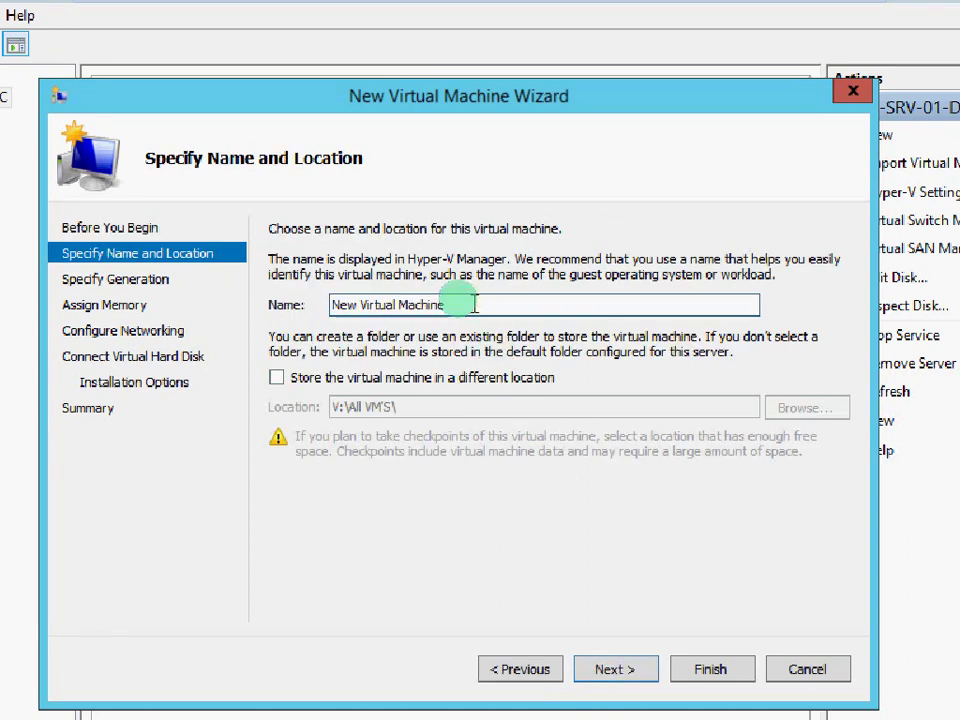
{"action": "left_click_drag", "start_coordinate": [476, 304], "coordinate": [330, 300]}
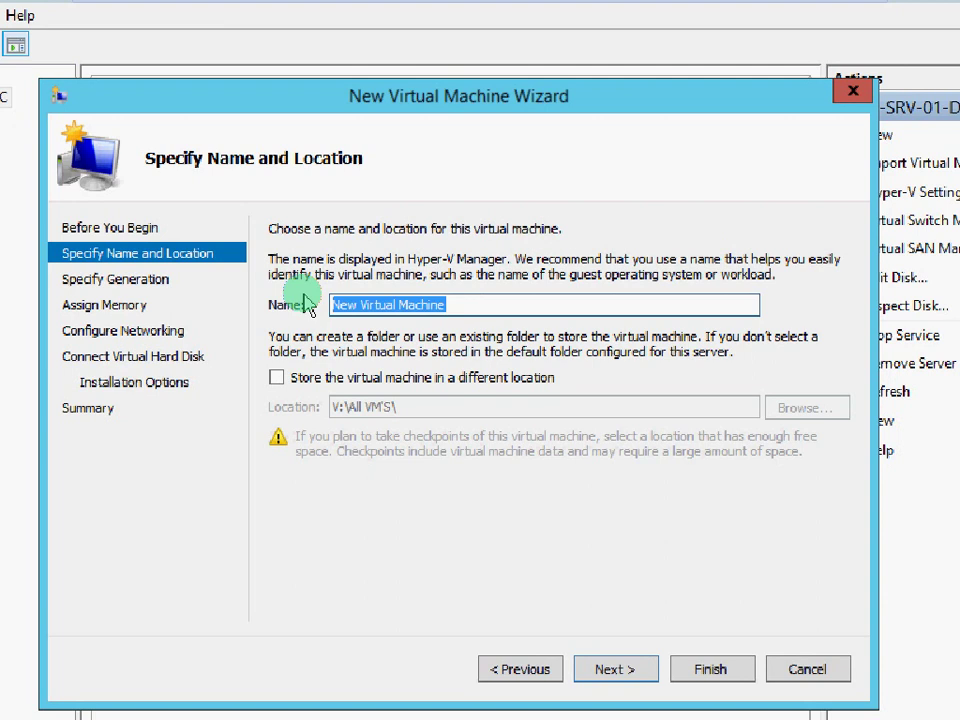
{"action": "type", "text": "D"}
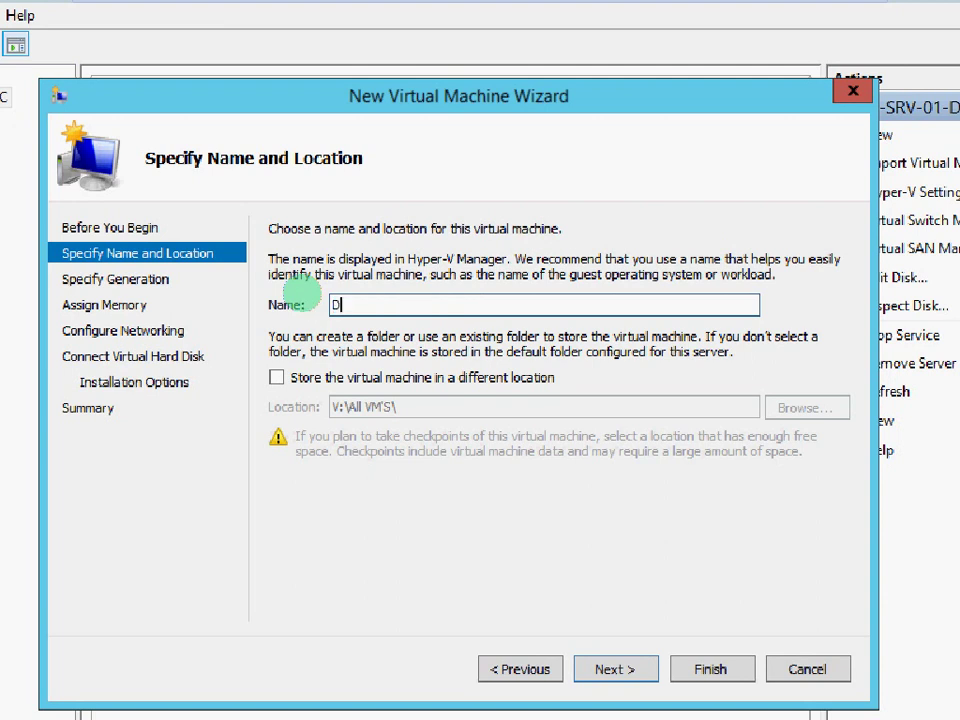
{"action": "type", "text": "emo-Vm"}
{"action": "key", "text": "BackSpace"}
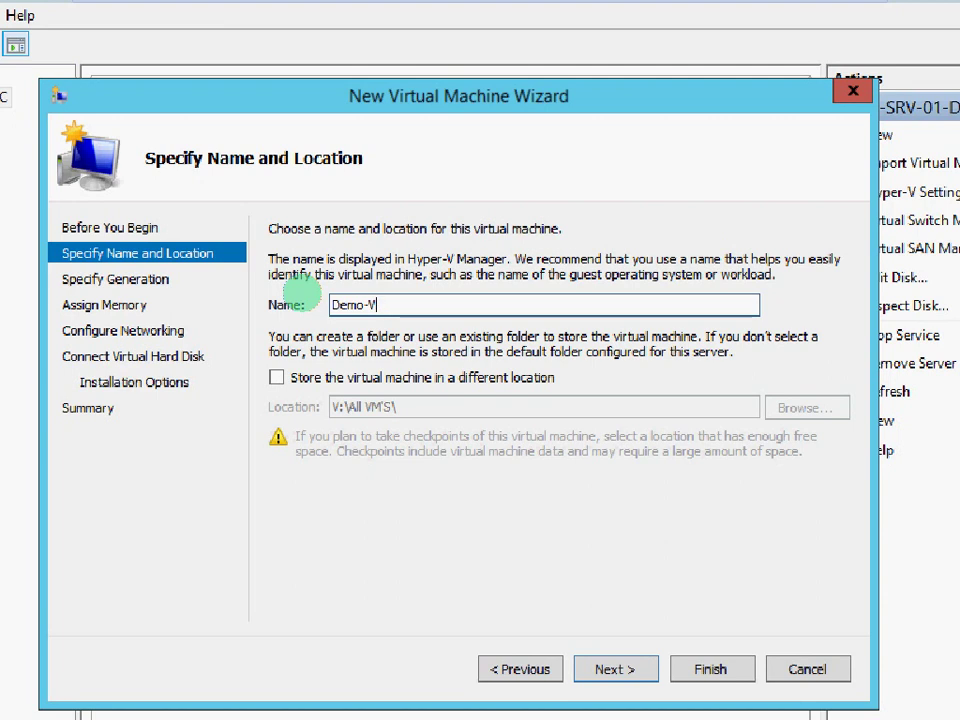
{"action": "type", "text": "M"}
{"action": "double_click", "coordinate": [390, 302]}
{"action": "key", "text": "ctrl+c"}
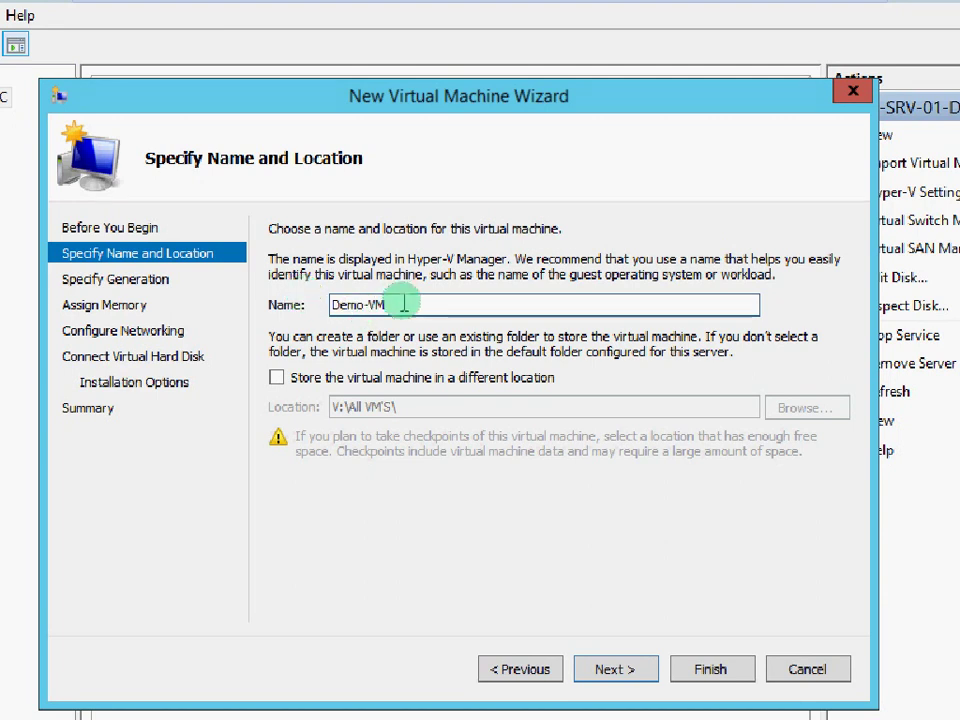
- Store the virtual machine in a different location, V:\All VM'S\Demo-VM, and continue to the generation choice
{"action": "left_click", "coordinate": [278, 377]}
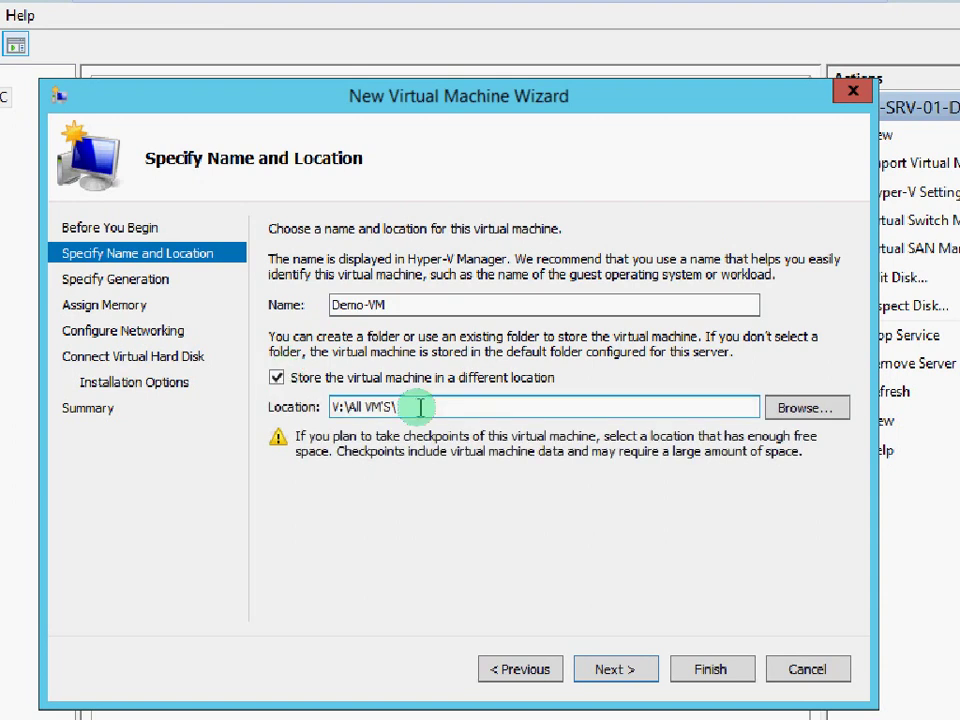
{"action": "left_click_drag", "start_coordinate": [340, 407], "coordinate": [395, 407]}
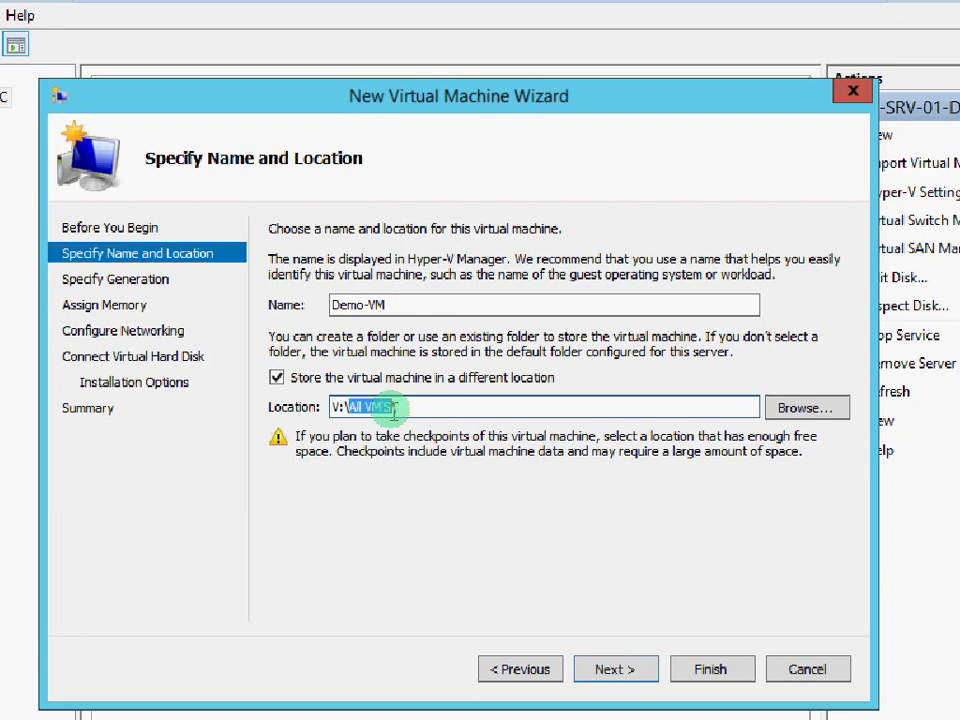
{"action": "left_click", "coordinate": [419, 406]}
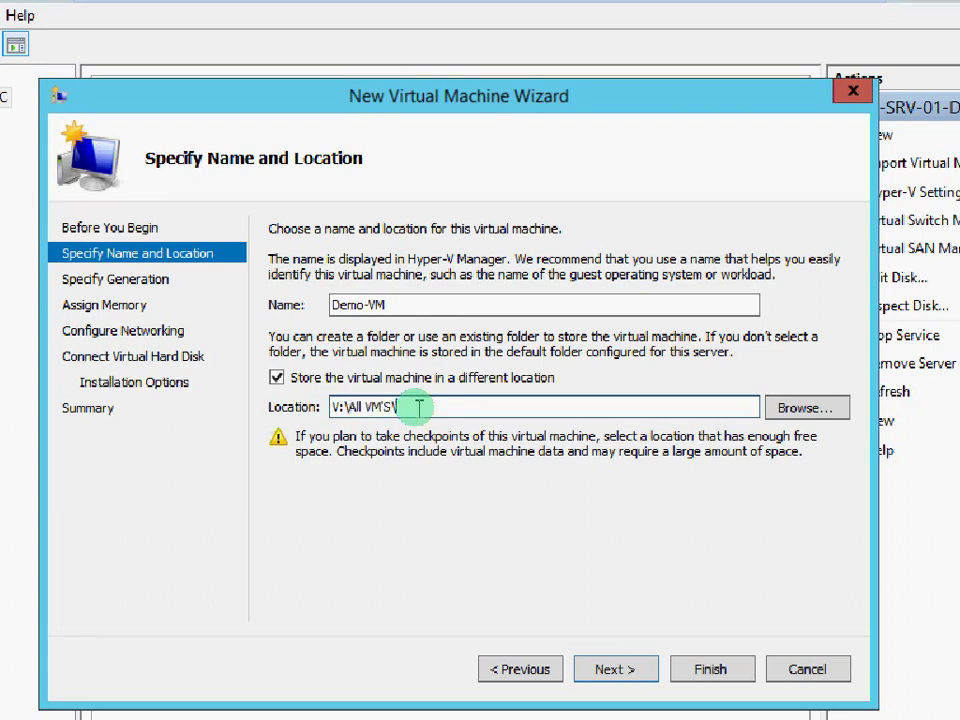
{"action": "key", "text": "ctrl+v"}
{"action": "left_click", "coordinate": [617, 677]}
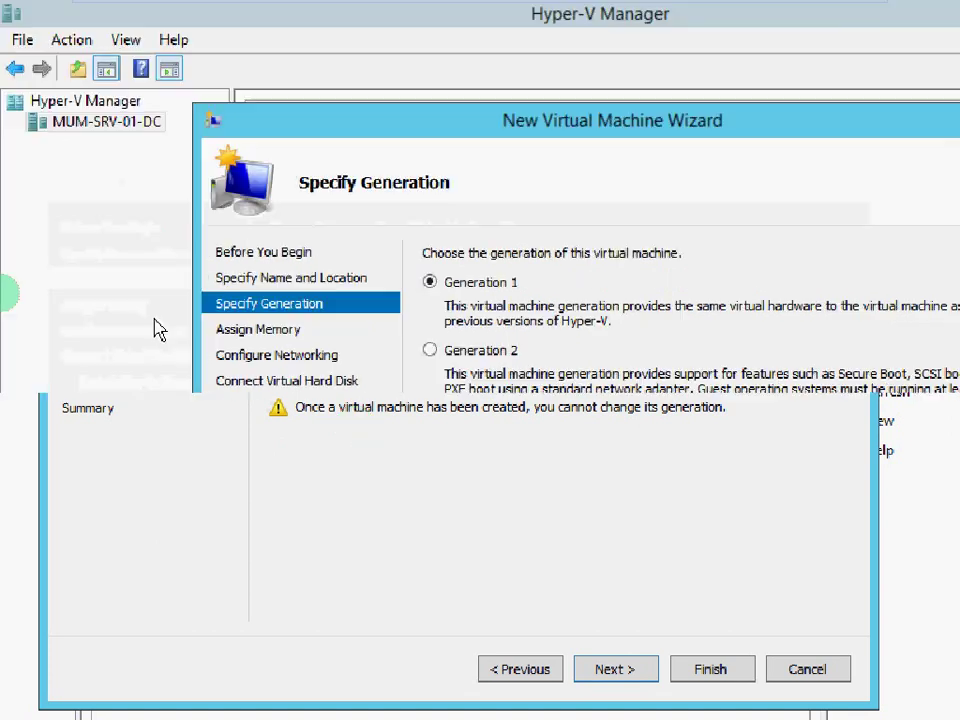
- Keep Generation 1 for the virtual machine and assign 1024 MB of startup memory with Dynamic Memory enabled
{"action": "left_click_drag", "start_coordinate": [505, 128], "coordinate": [385, 105]}
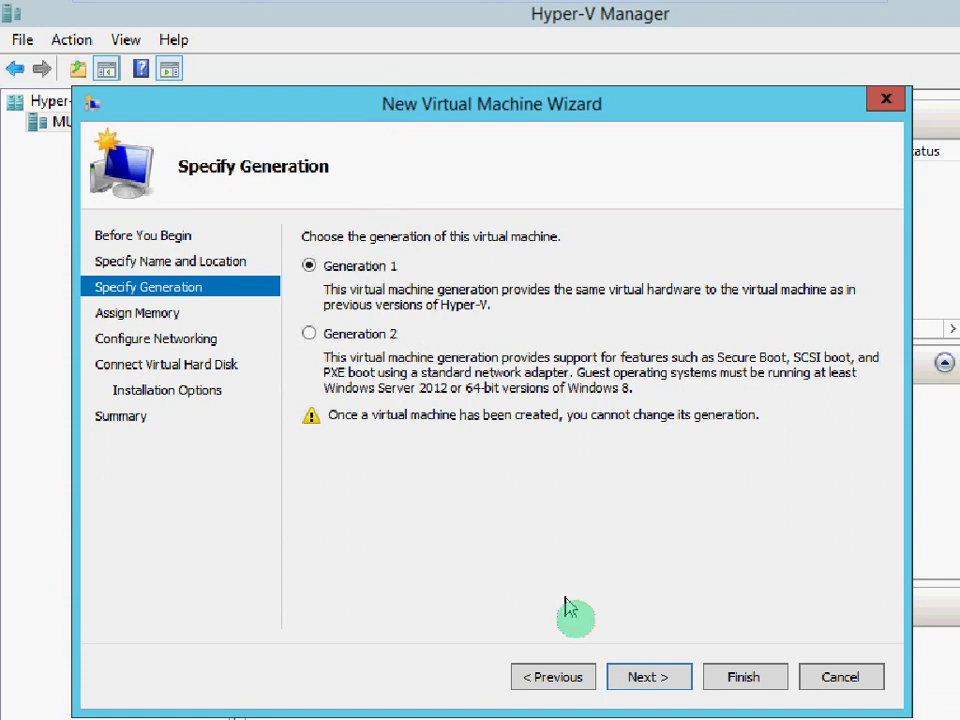
{"action": "left_click", "coordinate": [630, 678]}
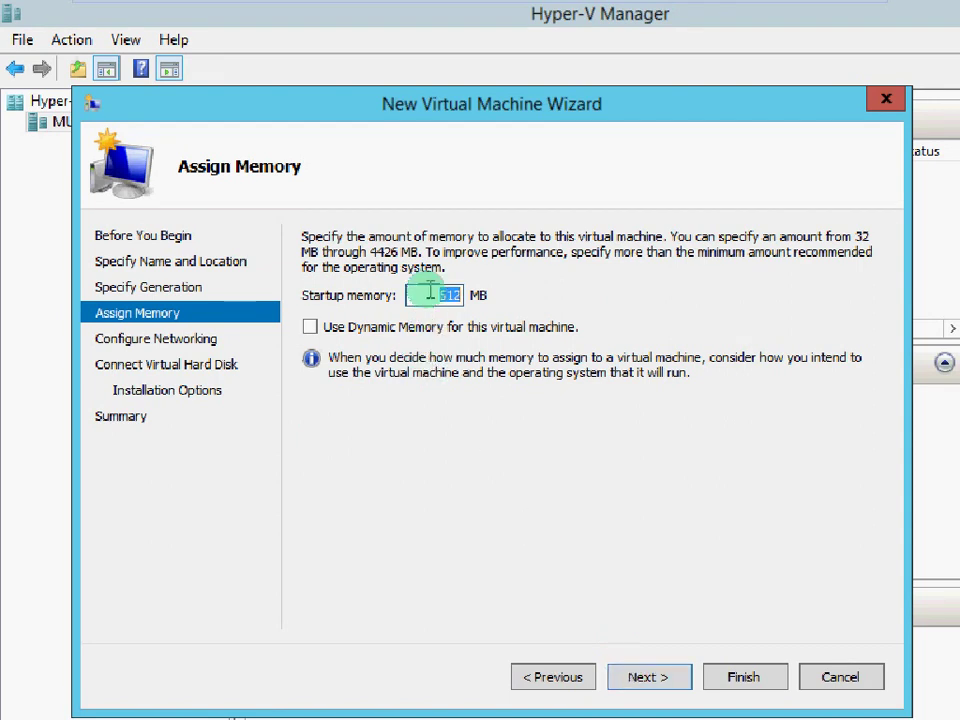
{"action": "left_click_drag", "start_coordinate": [430, 291], "coordinate": [478, 292]}
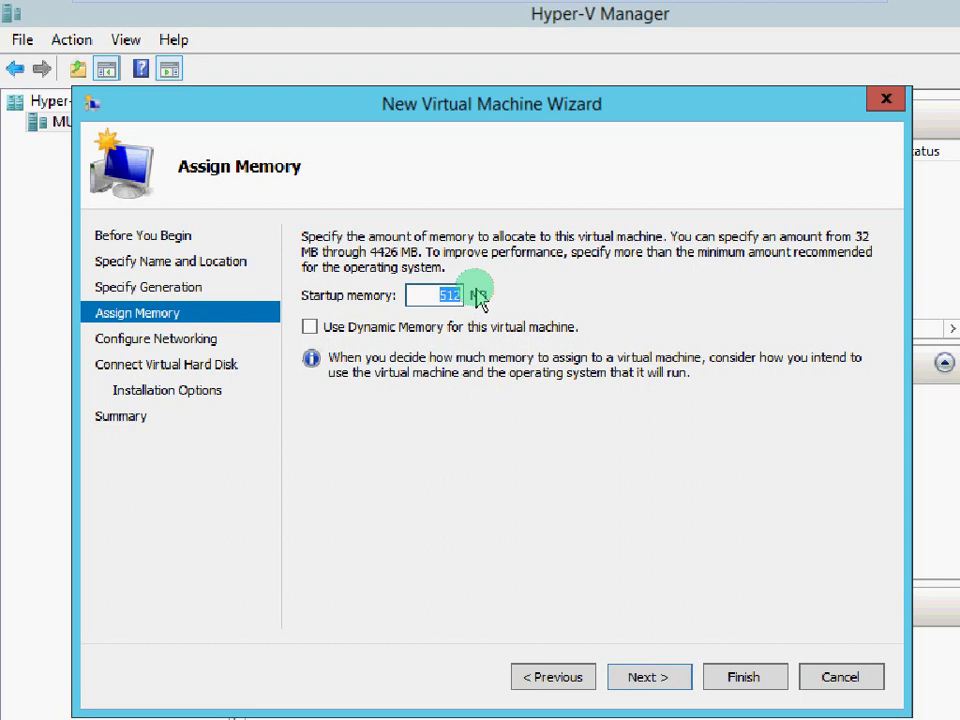
{"action": "type", "text": "1024"}
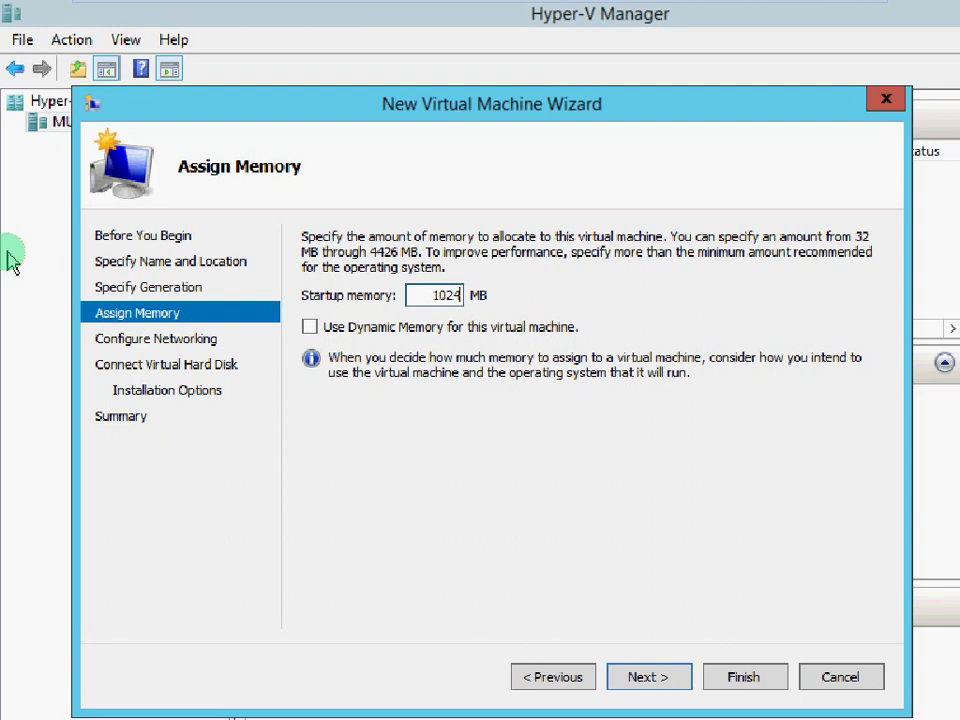
{"action": "left_click", "coordinate": [311, 331]}
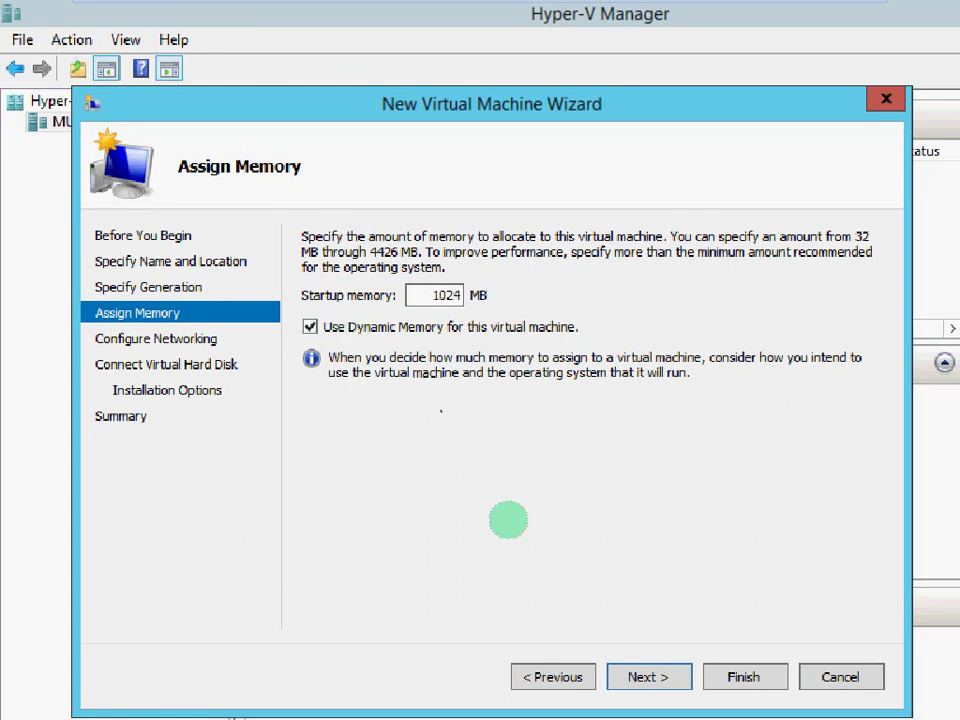
{"action": "left_click", "coordinate": [645, 684]}
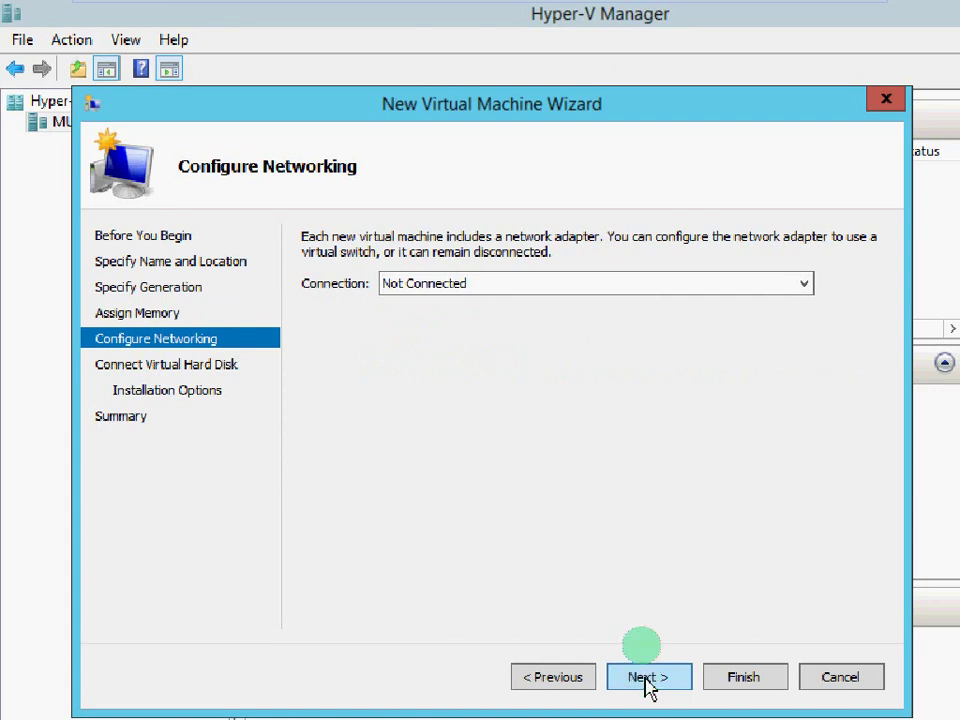
- Connect the virtual machine's network adapter to the MUM-SRV-VM-Net-01 switch and continue to the virtual hard disk settings
{"action": "left_click", "coordinate": [656, 290]}
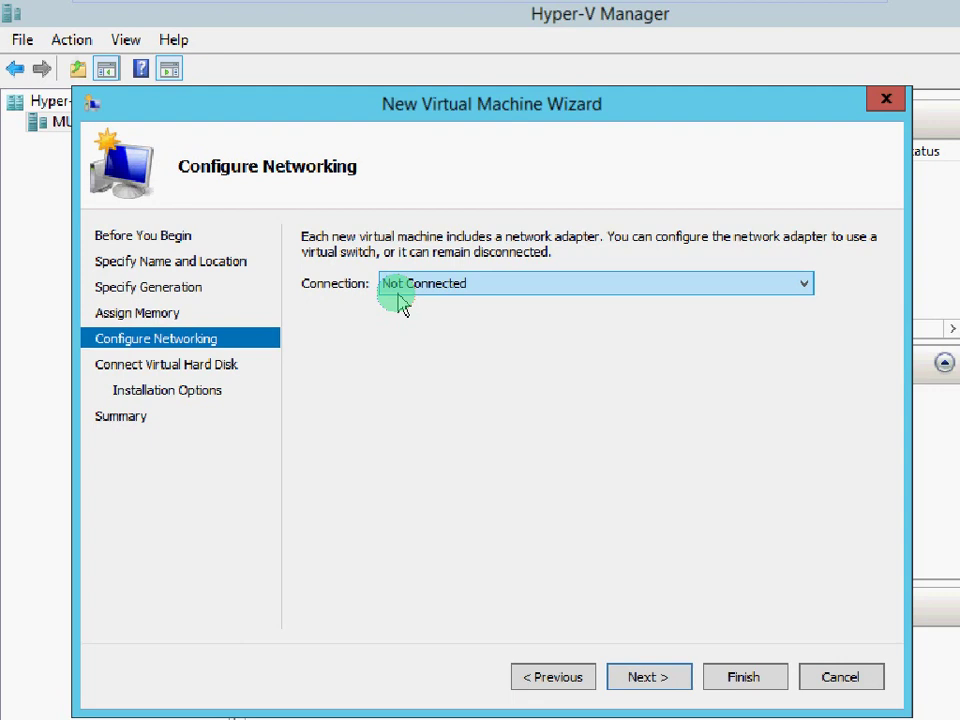
{"action": "left_click", "coordinate": [470, 293]}
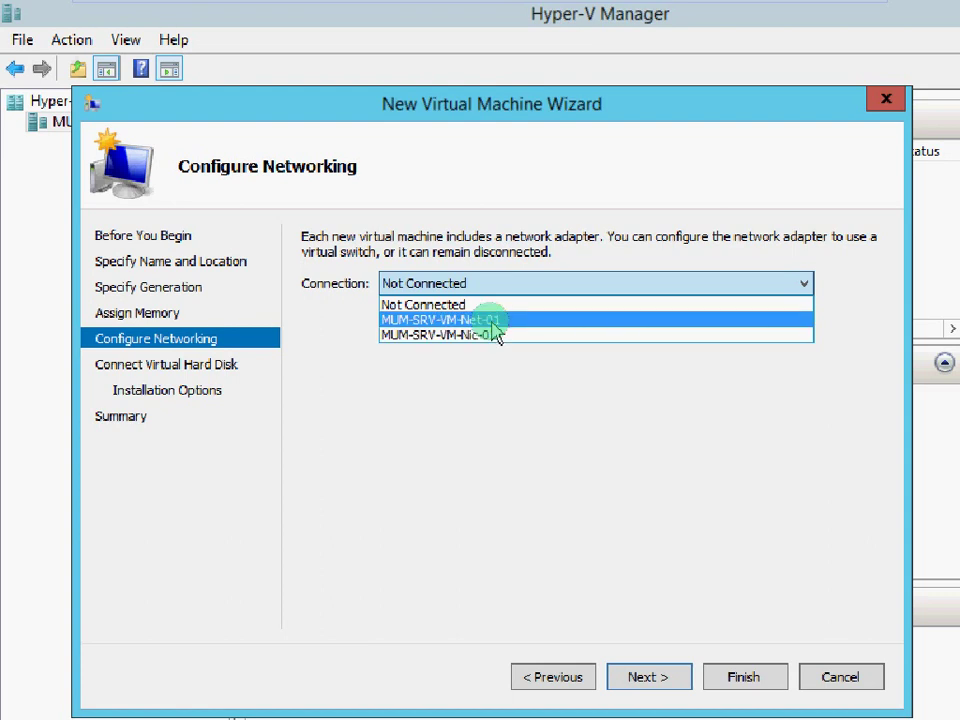
{"action": "left_click", "coordinate": [494, 320]}
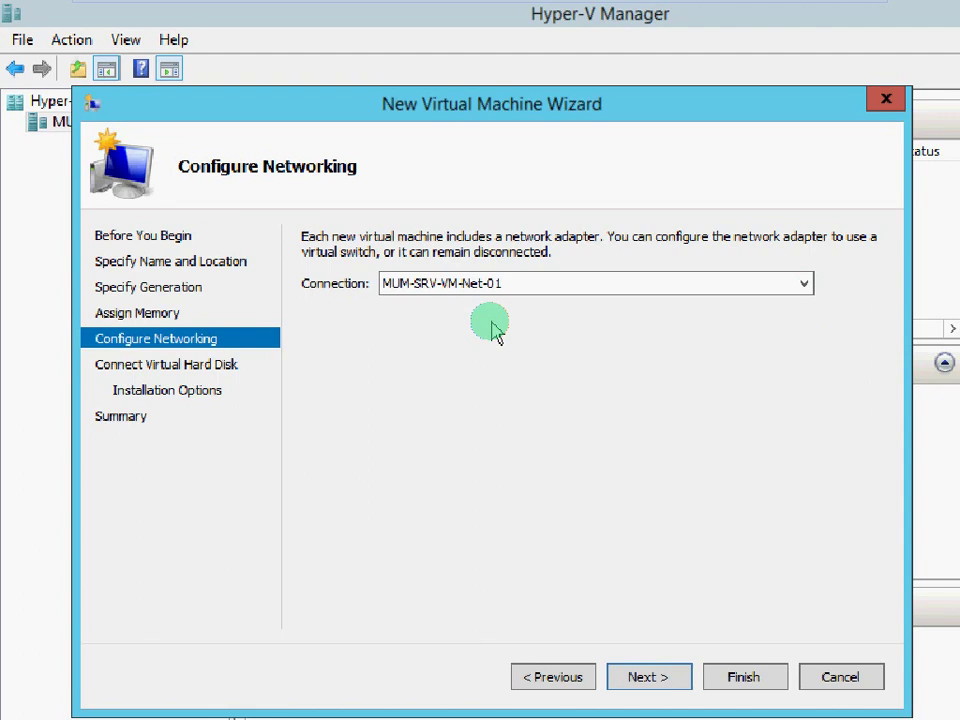
{"action": "left_click", "coordinate": [648, 677]}
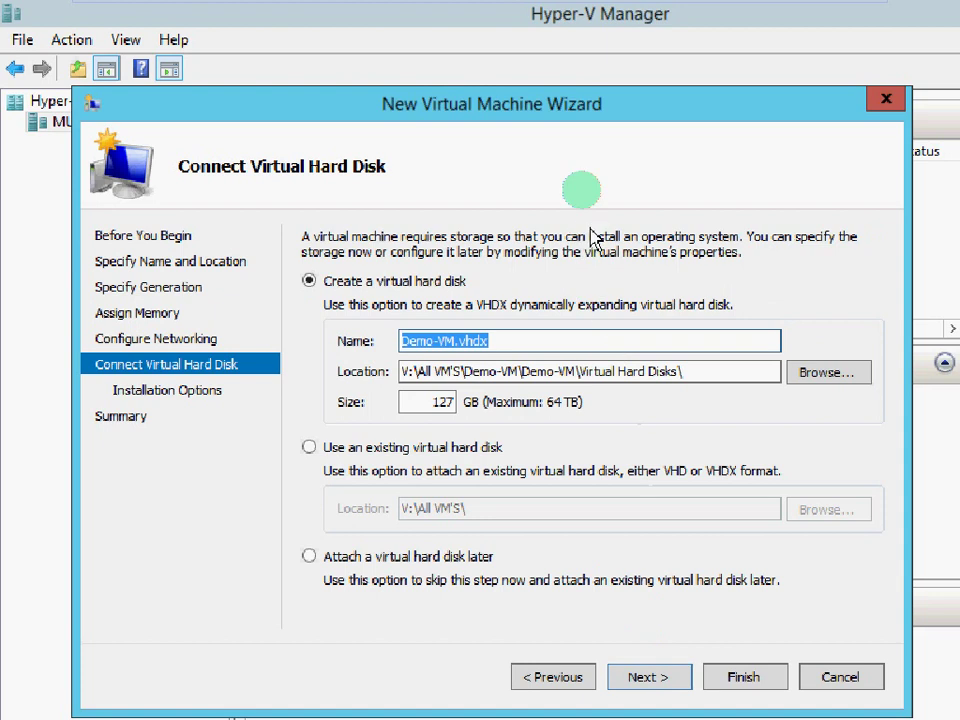
- Create the virtual hard disk Demo-VM.vhdx with a size of 500 GB and continue to the installation options
{"action": "left_click_drag", "start_coordinate": [574, 88], "coordinate": [574, 51]}
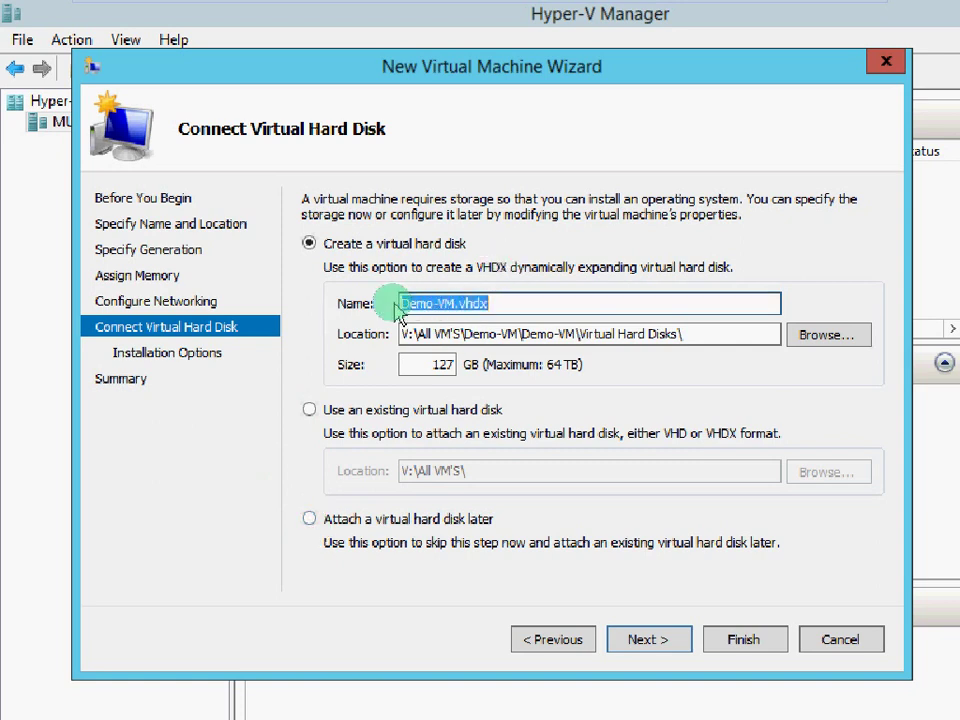
{"action": "left_click", "coordinate": [501, 305]}
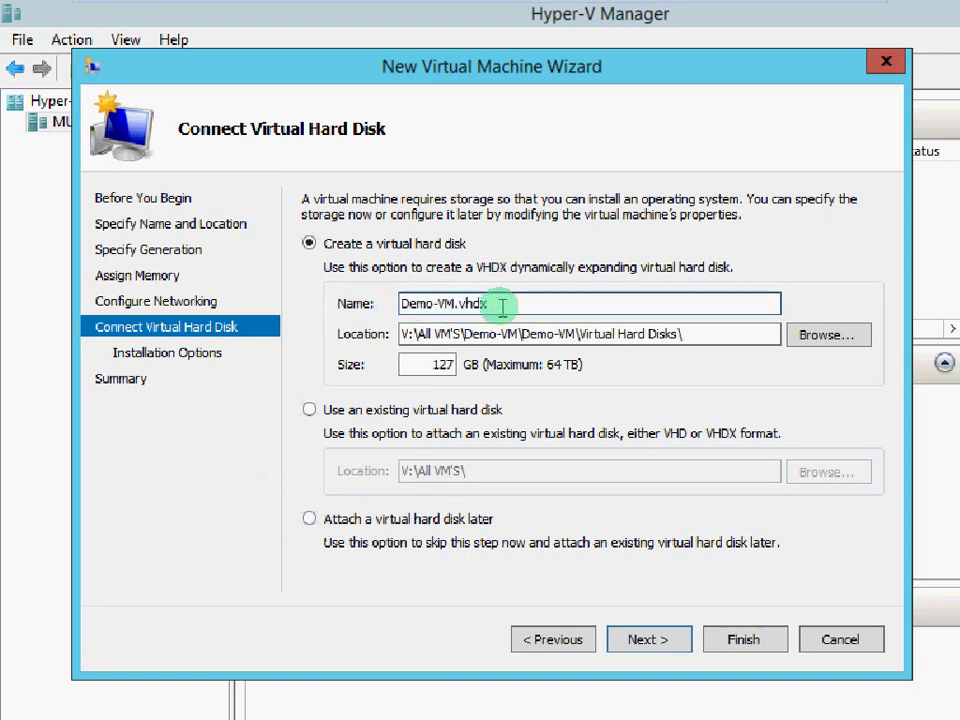
{"action": "left_click_drag", "start_coordinate": [501, 305], "coordinate": [462, 303]}
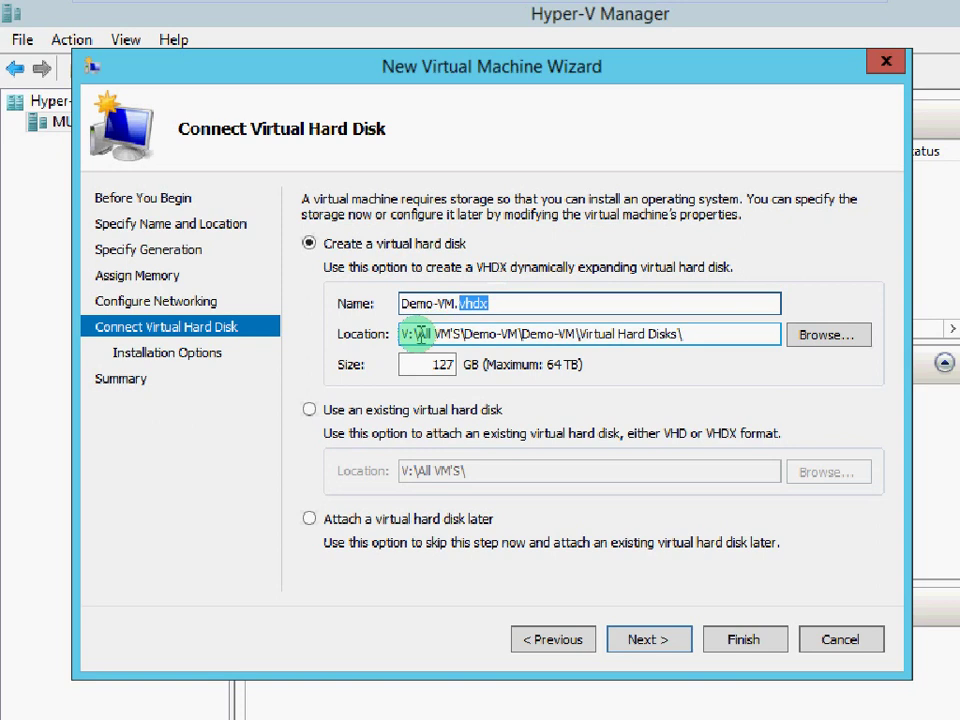
{"action": "double_click", "coordinate": [443, 364]}
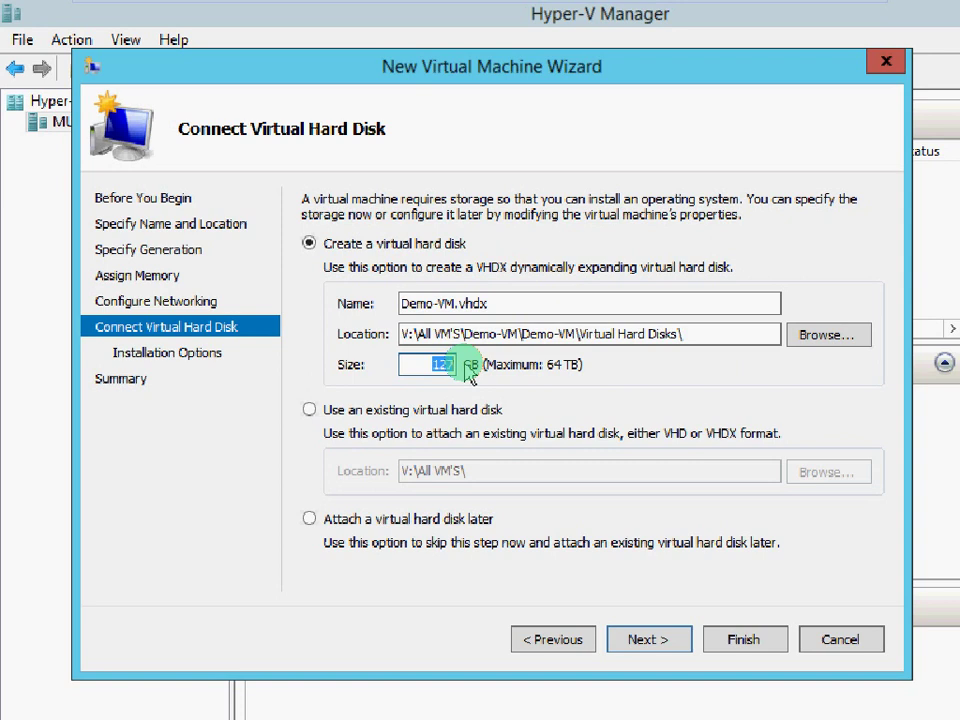
{"action": "type", "text": "500"}
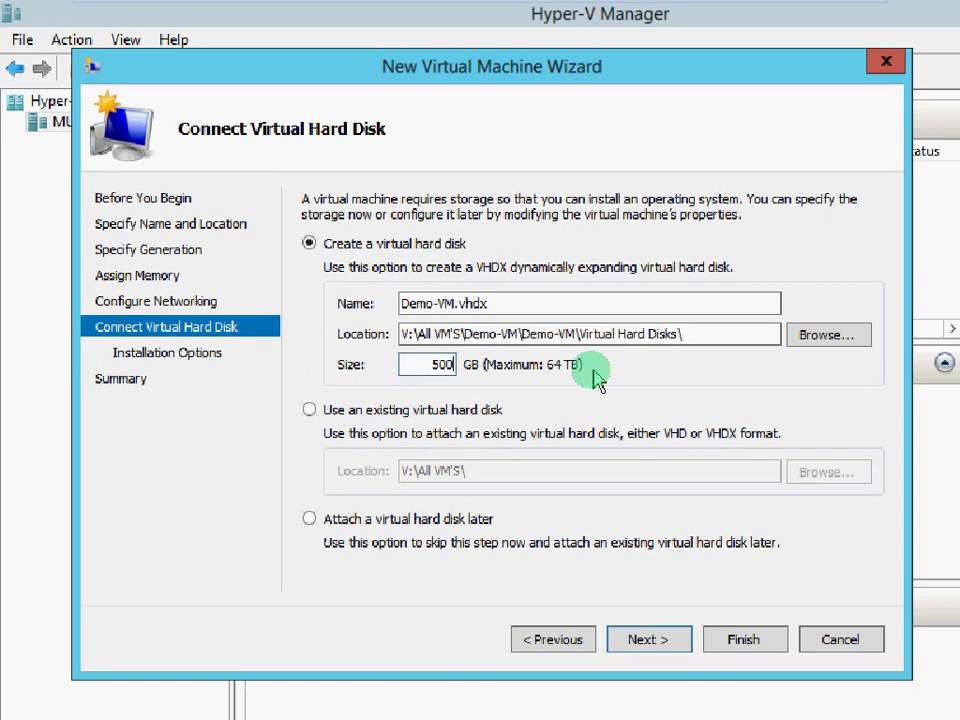
{"action": "left_click", "coordinate": [646, 640]}
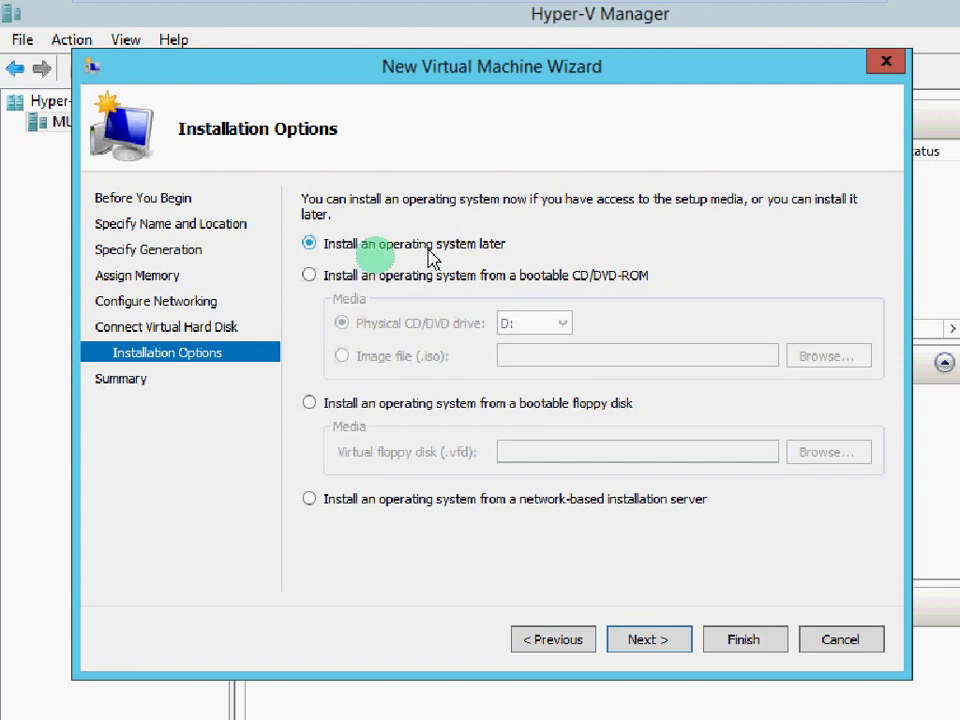
- Try the bootable CD/DVD-ROM, image file, bootable floppy disk and network-based server choices for installing the operating system
{"action": "left_click", "coordinate": [310, 275]}
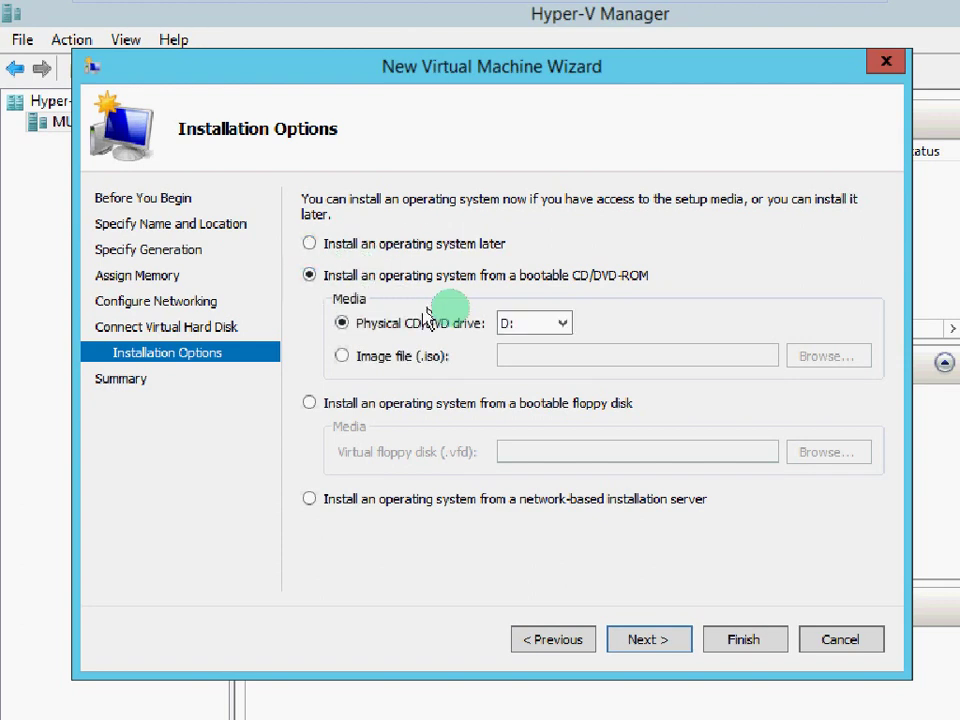
{"action": "left_click", "coordinate": [514, 322]}
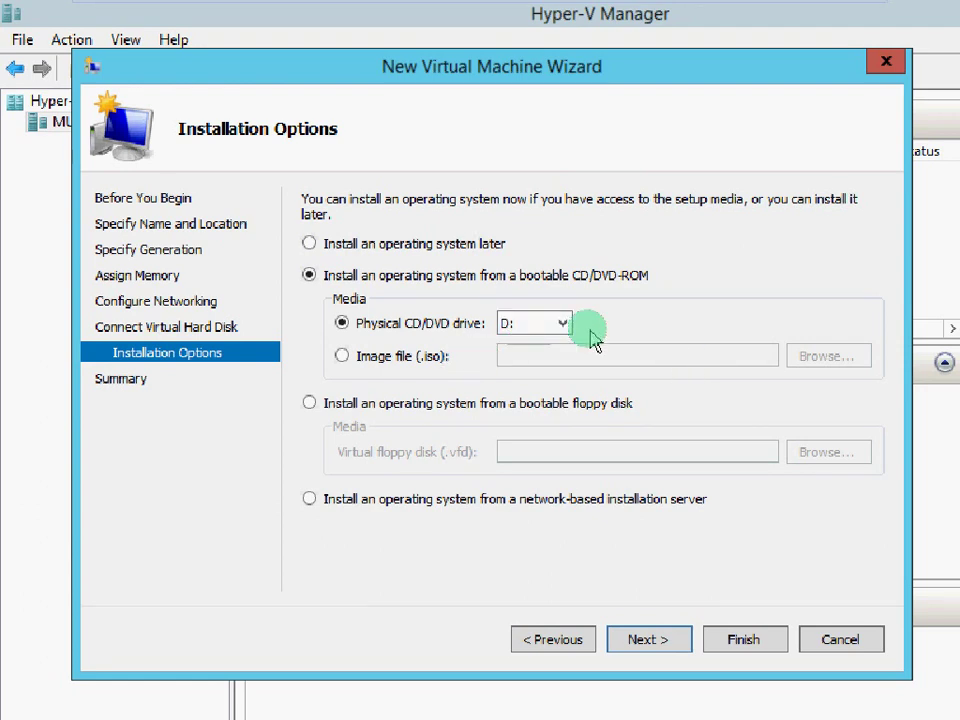
{"action": "left_click", "coordinate": [399, 368]}
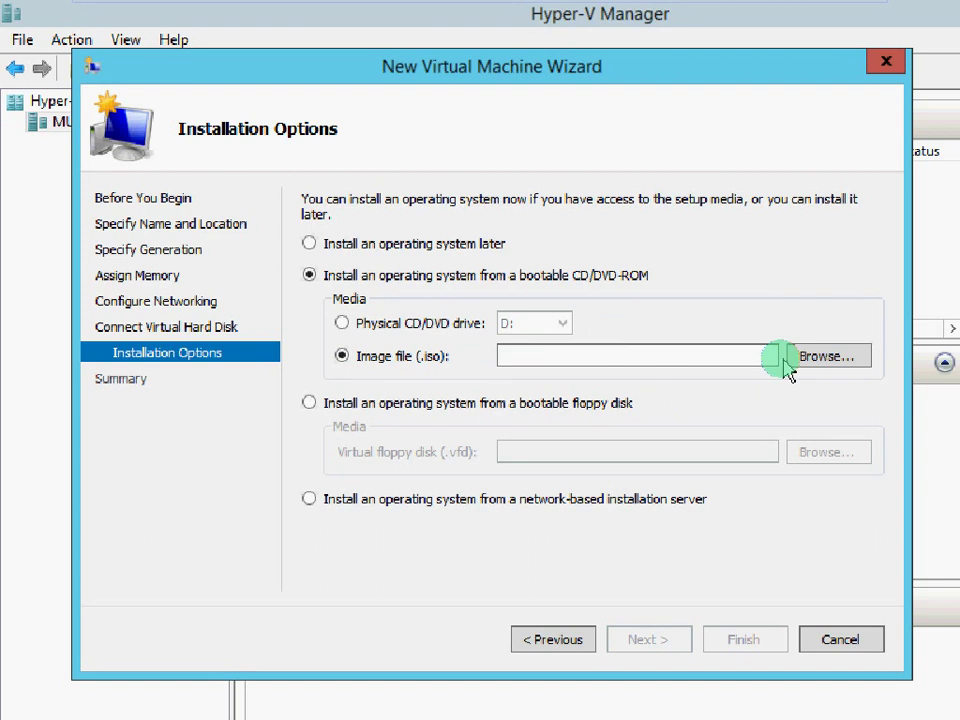
{"action": "left_click", "coordinate": [334, 404]}
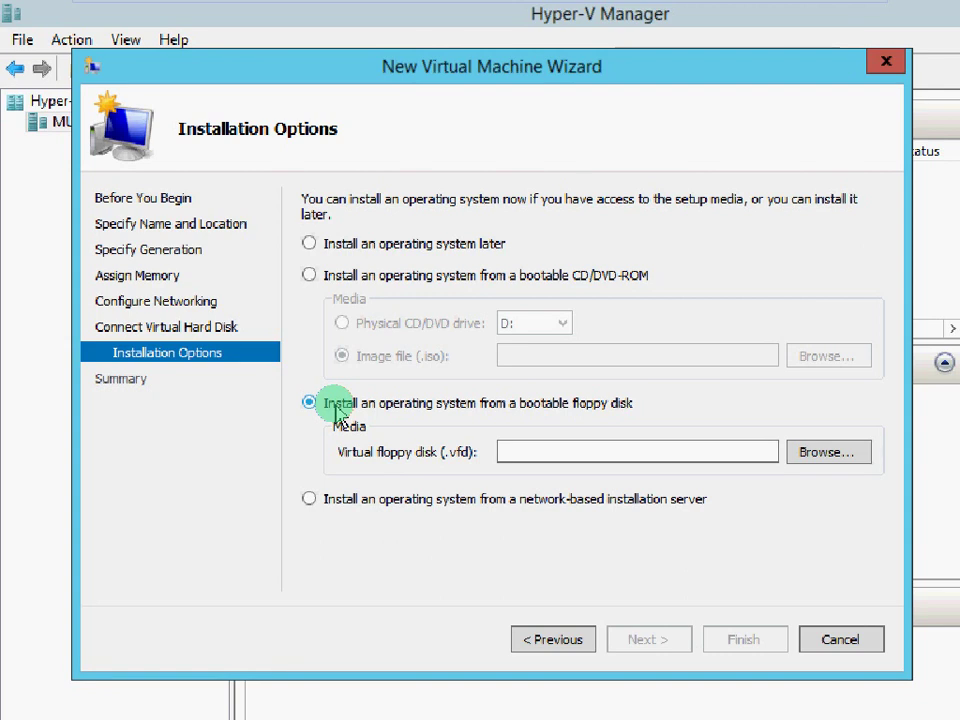
{"action": "left_click", "coordinate": [310, 499]}
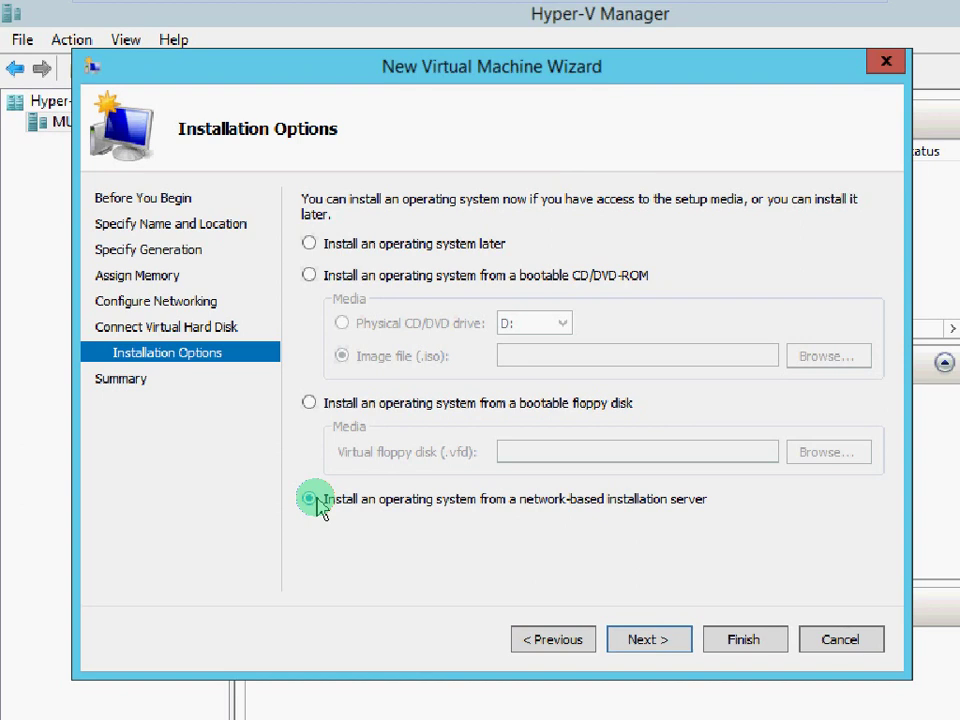
- Choose to install an operating system later and finish creating the Demo-VM virtual machine
{"action": "left_click", "coordinate": [310, 244]}
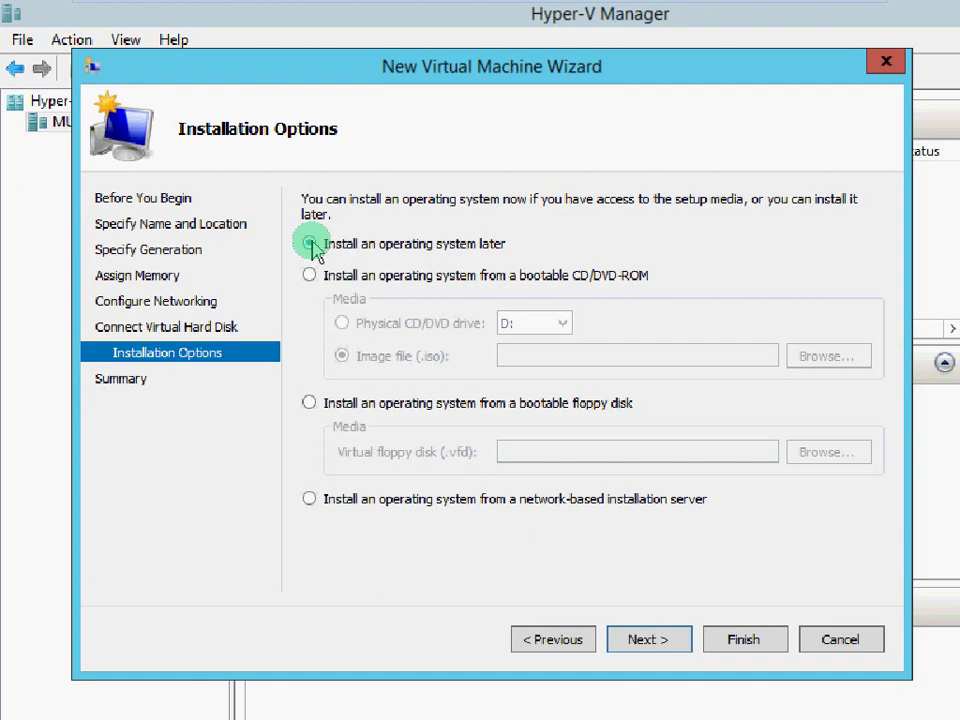
{"action": "left_click", "coordinate": [648, 642]}
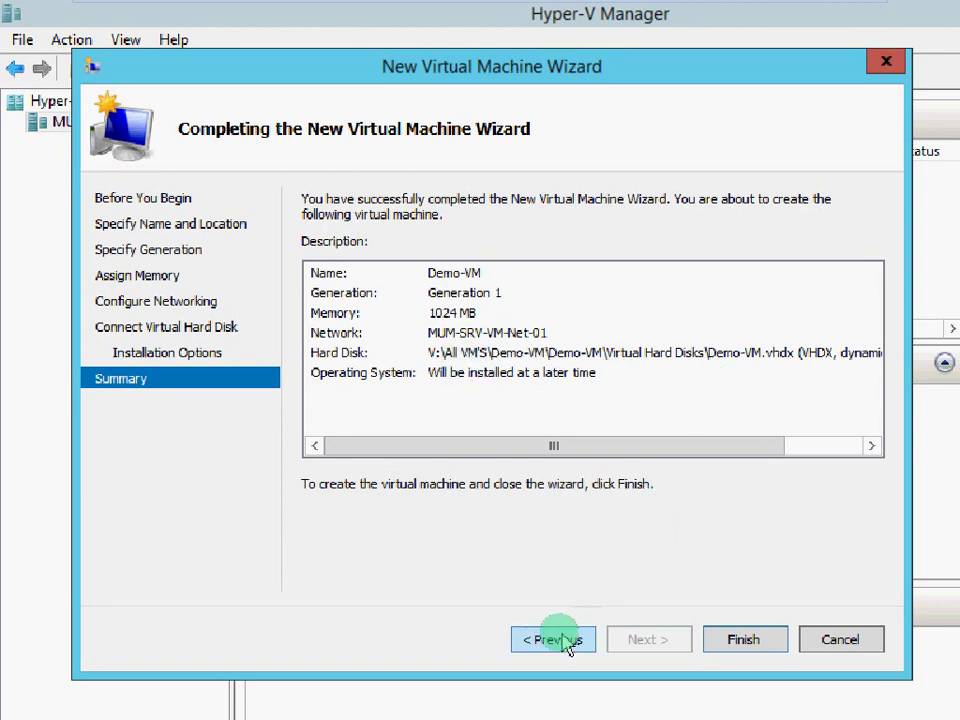
{"action": "left_click", "coordinate": [745, 645]}
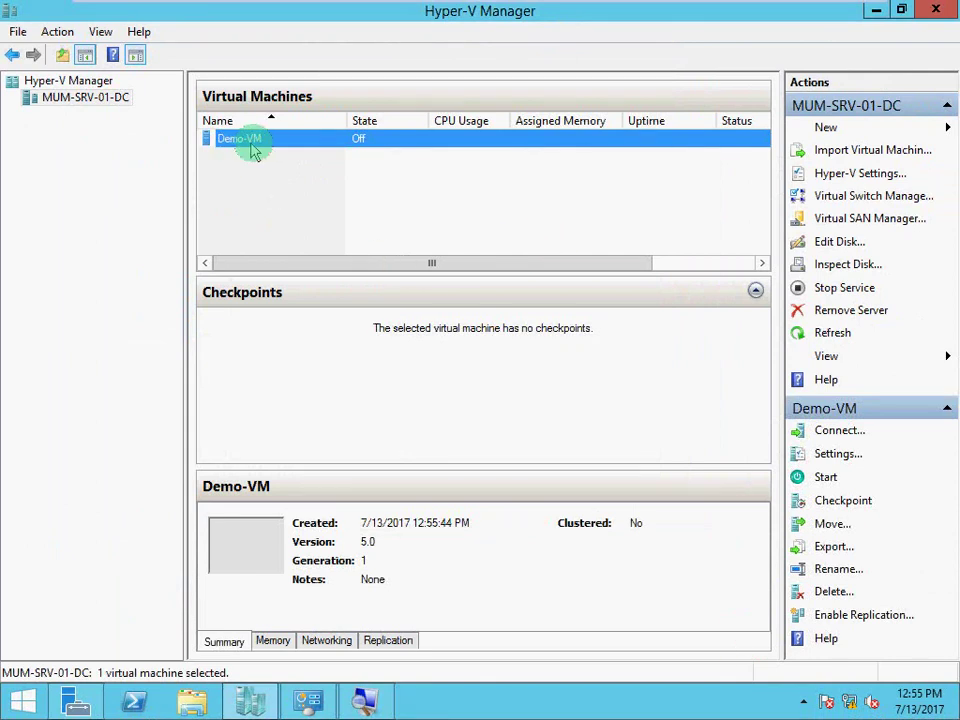
- Connect to Demo-VM and start it in its connection window
{"action": "right_click", "coordinate": [370, 150]}
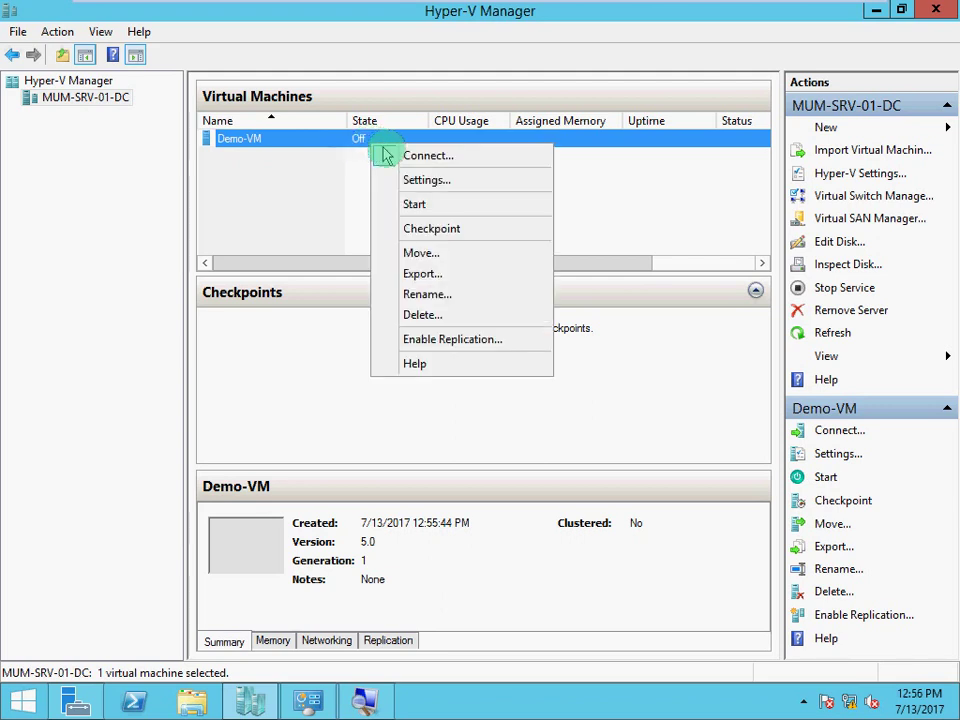
{"action": "left_click", "coordinate": [399, 158]}
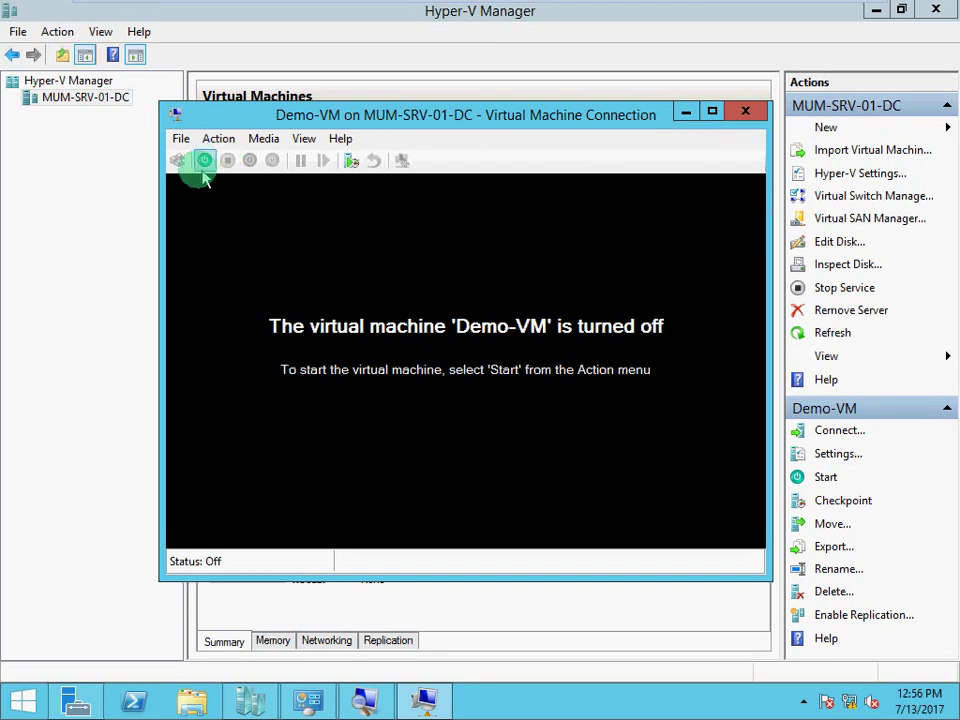
{"action": "left_click", "coordinate": [205, 162]}
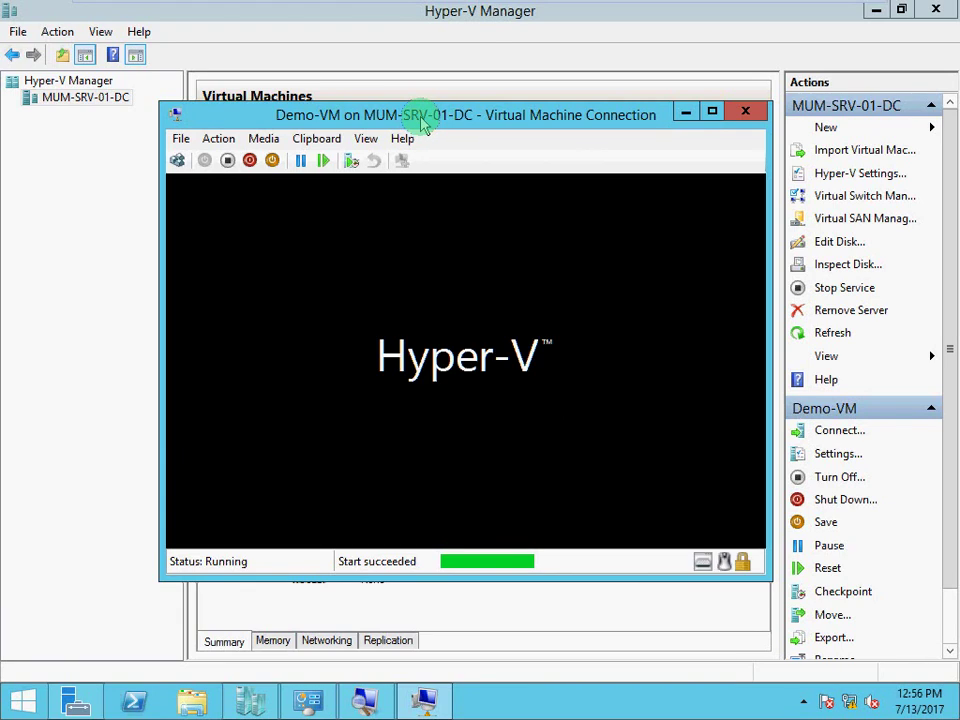
{"action": "left_click_drag", "start_coordinate": [421, 119], "coordinate": [421, 109]}
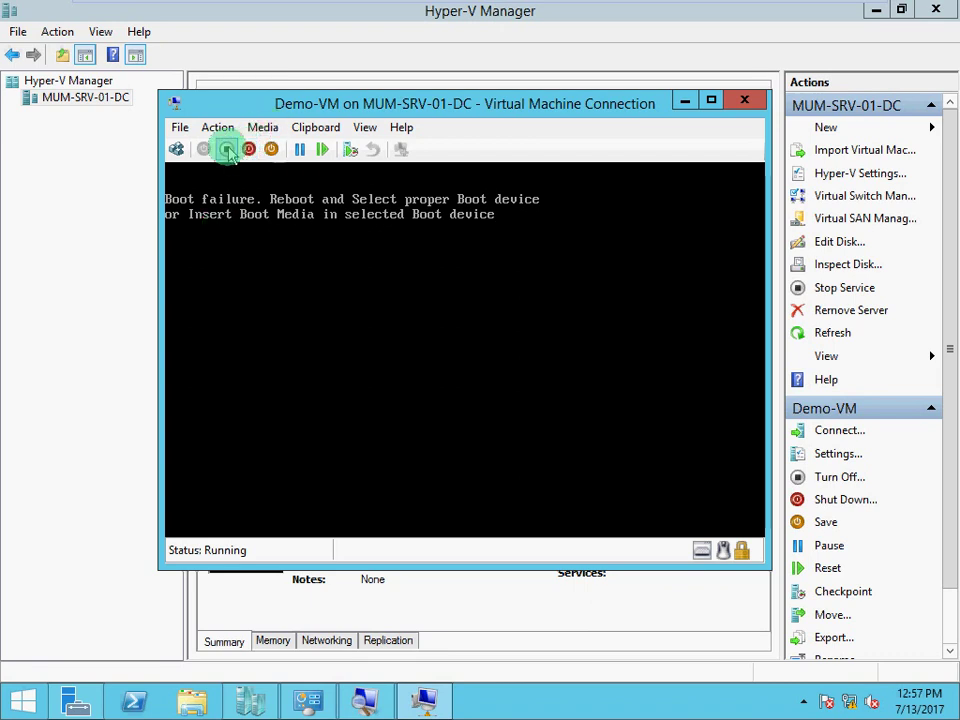
- Turn off Demo-VM and close its connection window
{"action": "left_click", "coordinate": [227, 150]}
{"action": "left_click", "coordinate": [508, 366]}
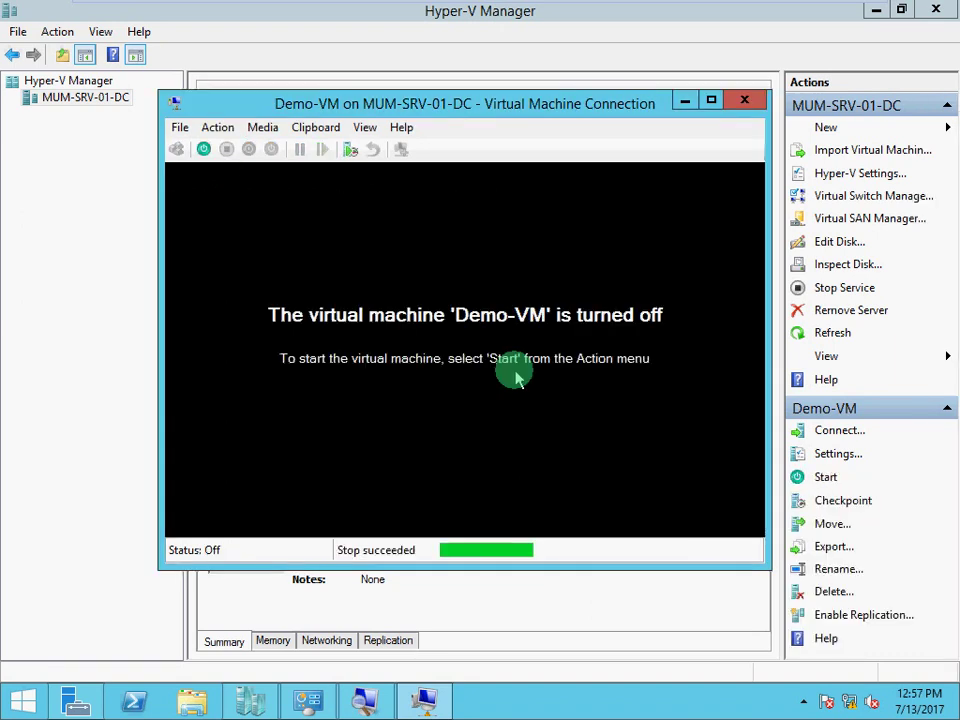
{"action": "left_click", "coordinate": [743, 104]}
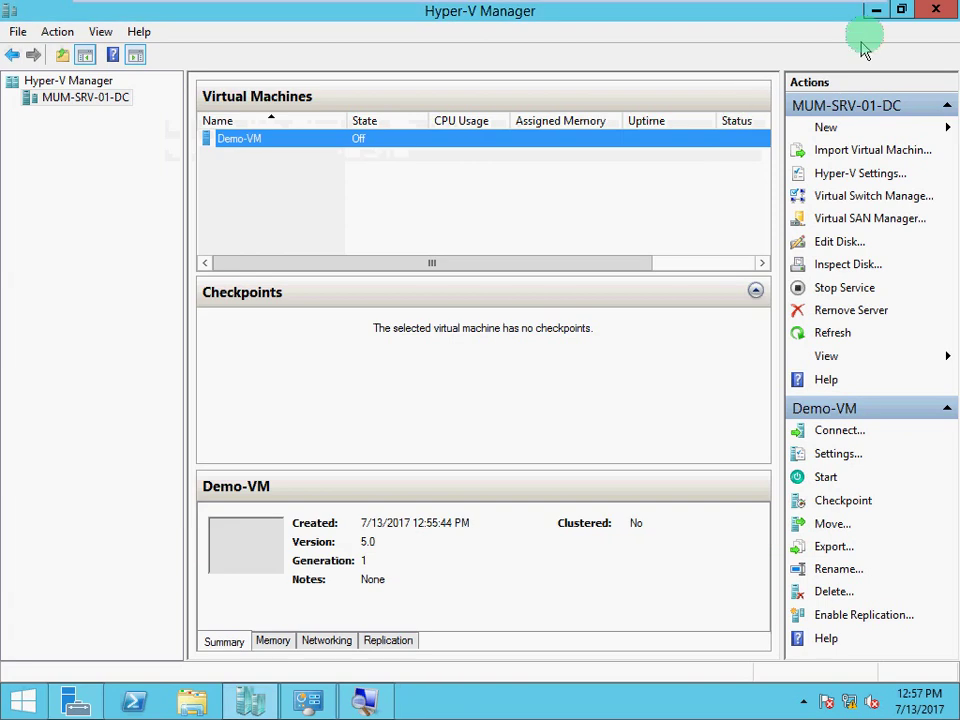
- Close the Network and Sharing Center and check the server's drives in File Explorer
{"action": "left_click", "coordinate": [873, 10]}
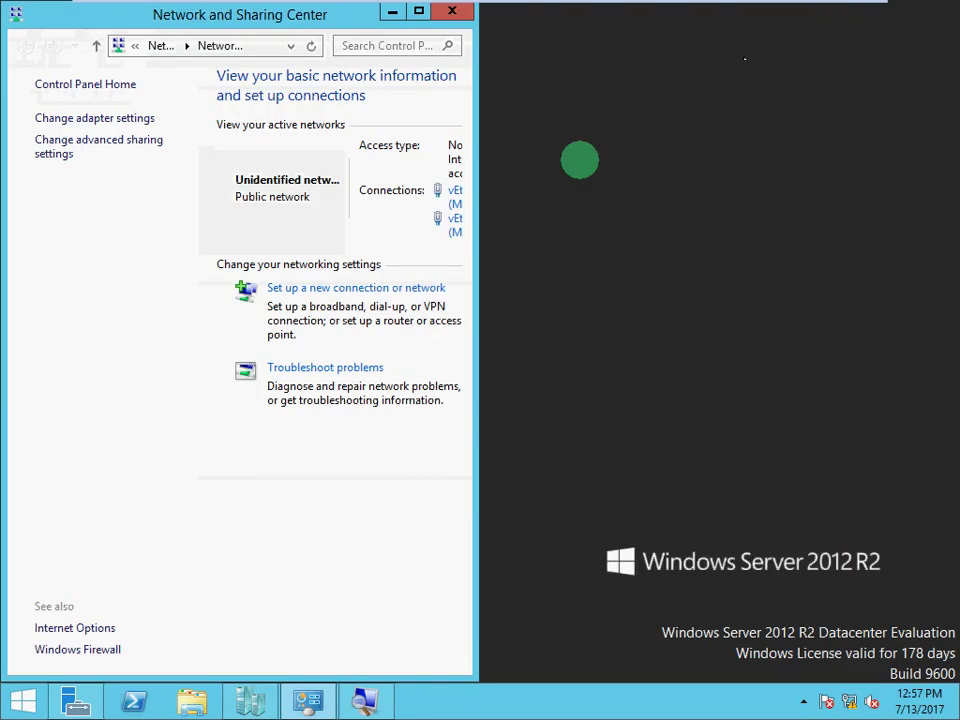
{"action": "left_click", "coordinate": [452, 11]}
{"action": "left_click", "coordinate": [192, 701]}
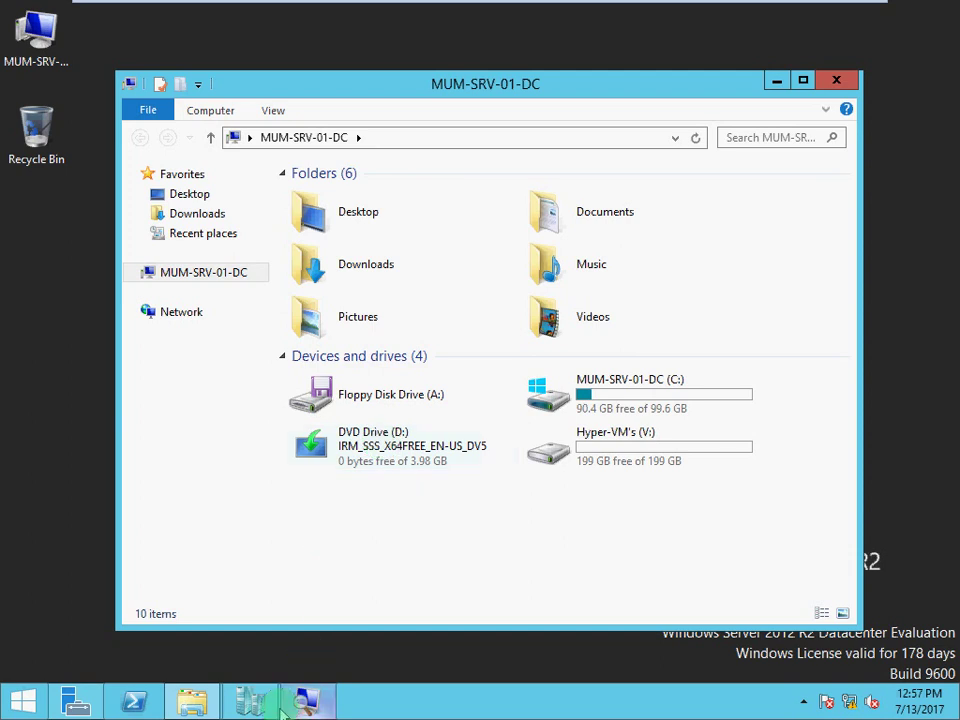
- Switch to Hyper-V Manager, connect to Demo-VM again and capture the host's D: drive as its DVD drive
{"action": "left_click", "coordinate": [251, 701]}
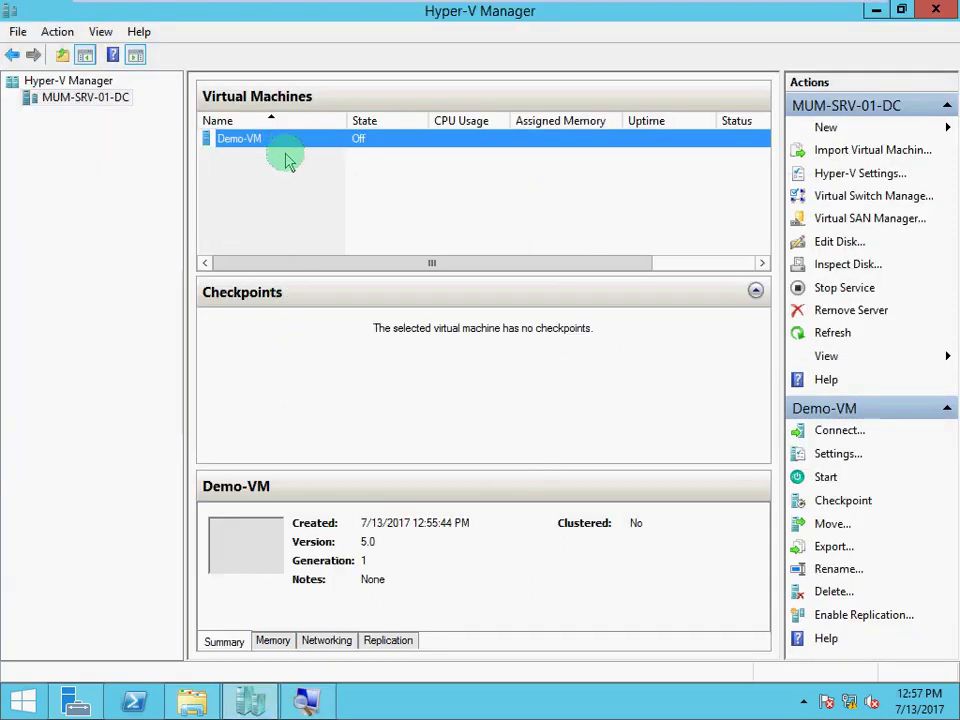
{"action": "right_click", "coordinate": [290, 145]}
{"action": "left_click", "coordinate": [315, 150]}
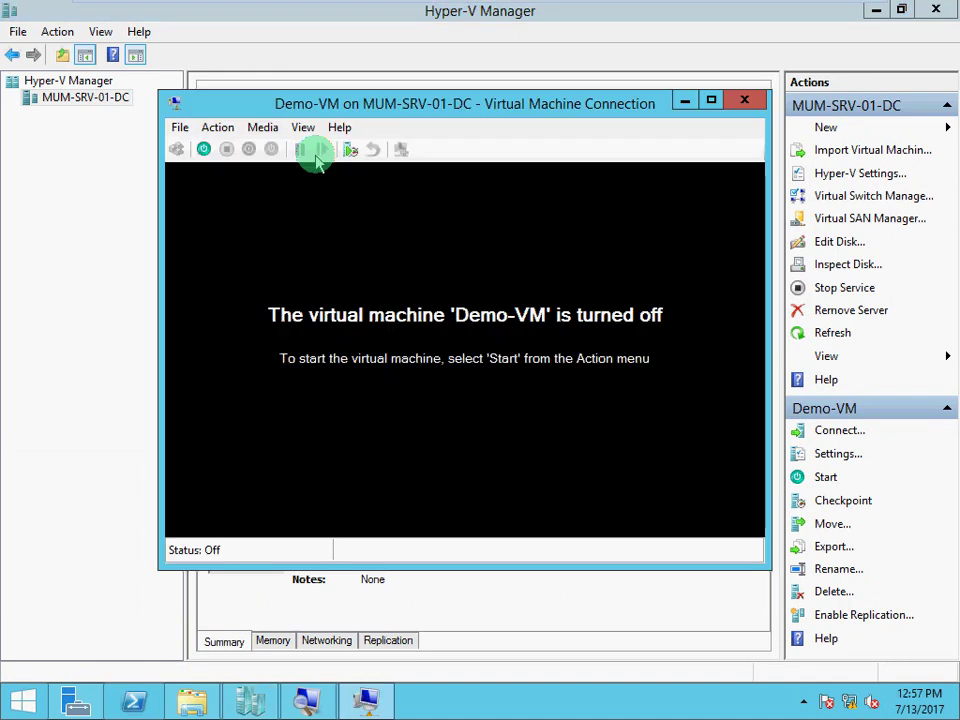
{"action": "left_click", "coordinate": [263, 128]}
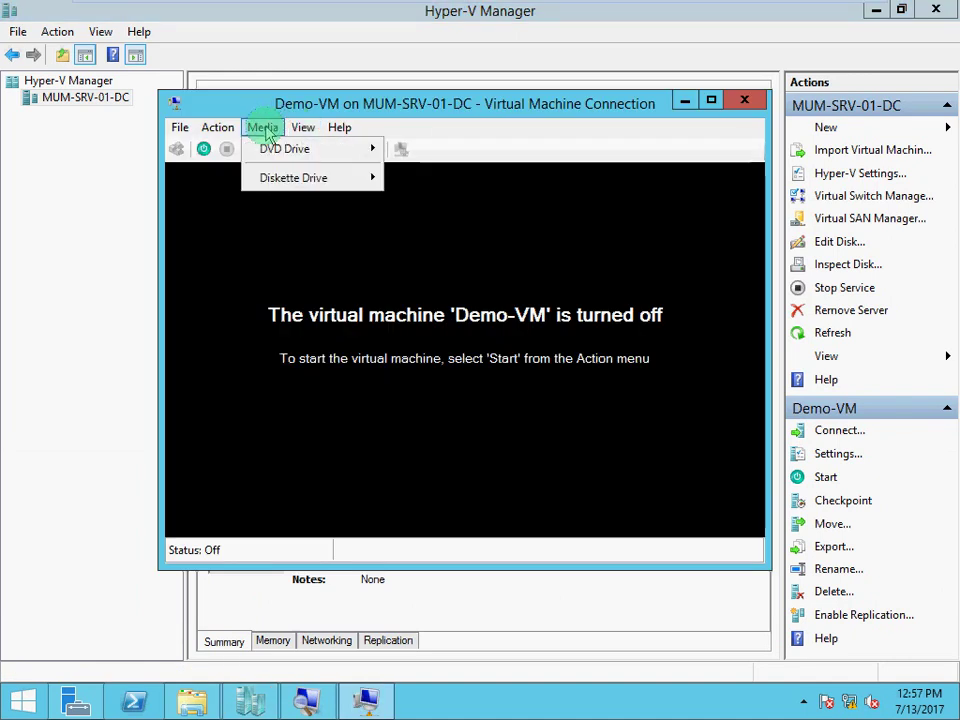
{"action": "left_click", "coordinate": [274, 156]}
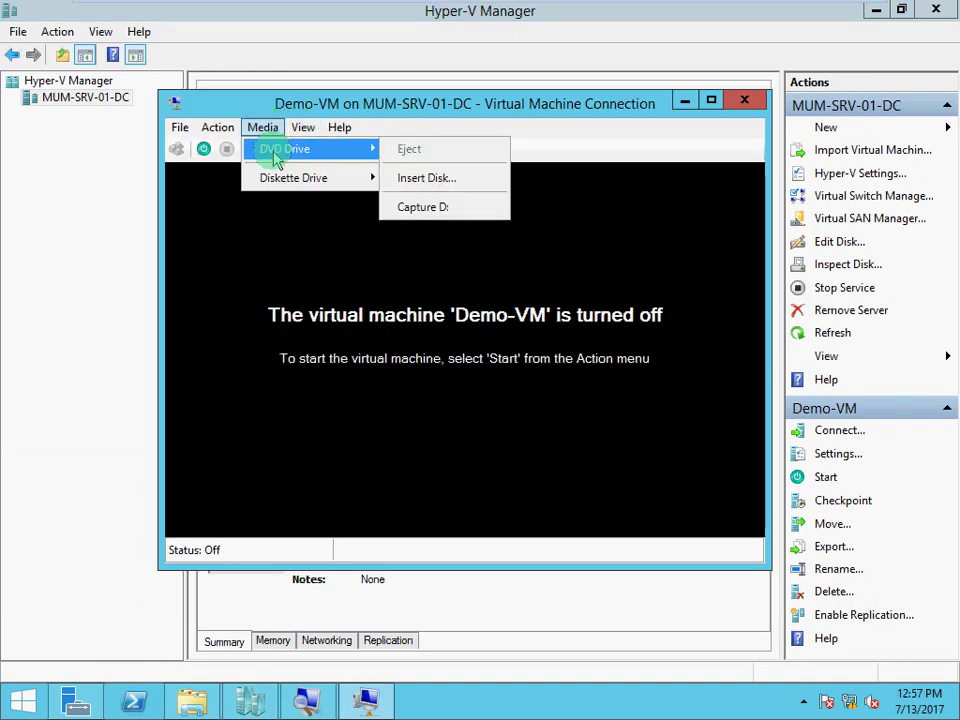
{"action": "left_click", "coordinate": [418, 208]}
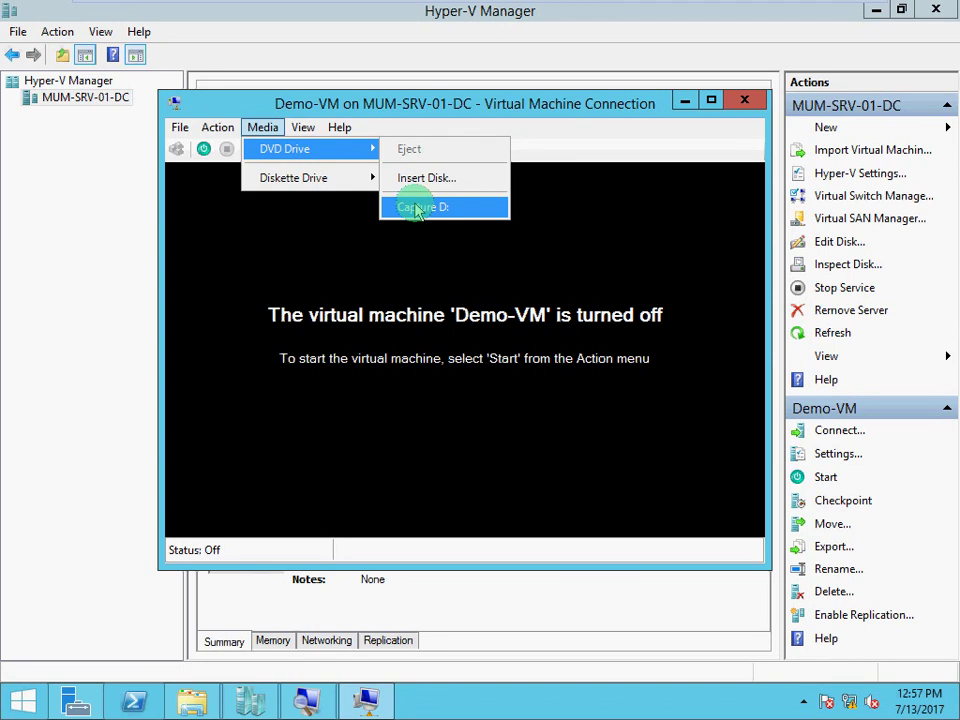
- Check the DVD drive (D:) in File Explorer and repeat the capture of D: for Demo-VM
{"action": "left_click", "coordinate": [199, 700]}
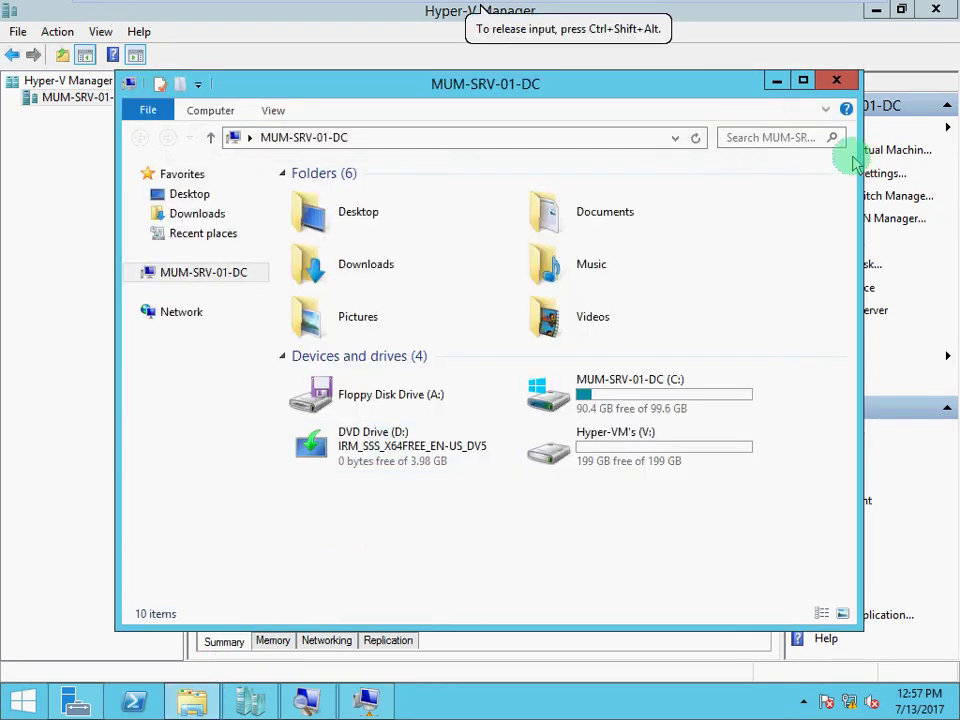
{"action": "left_click", "coordinate": [368, 700]}
{"action": "left_click", "coordinate": [265, 128]}
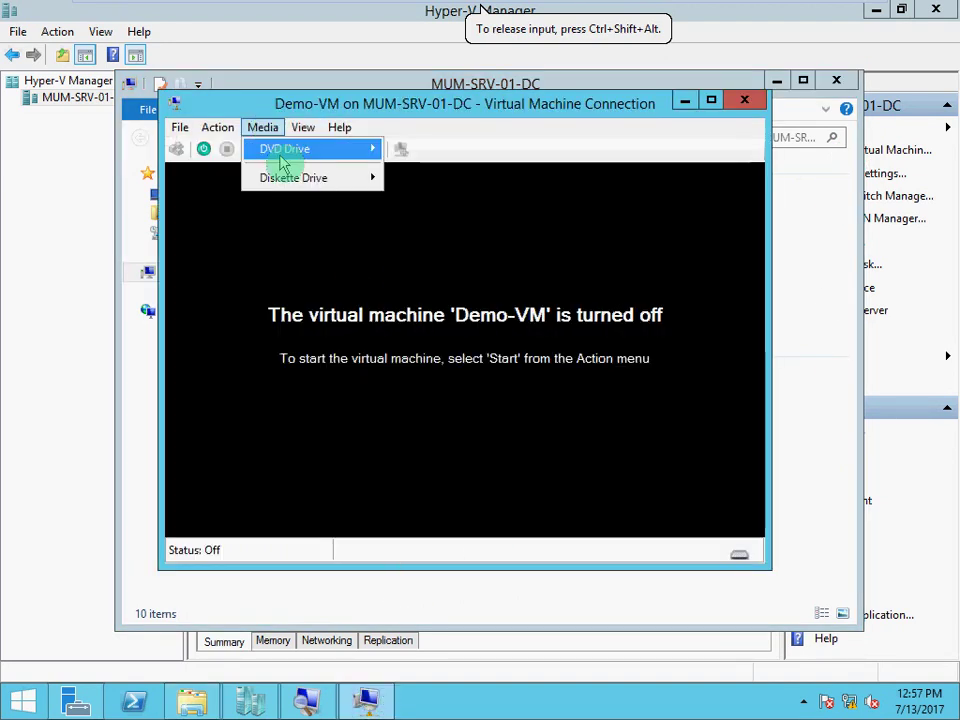
{"action": "mouse_move", "coordinate": [295, 152]}
{"action": "left_click", "coordinate": [401, 208]}
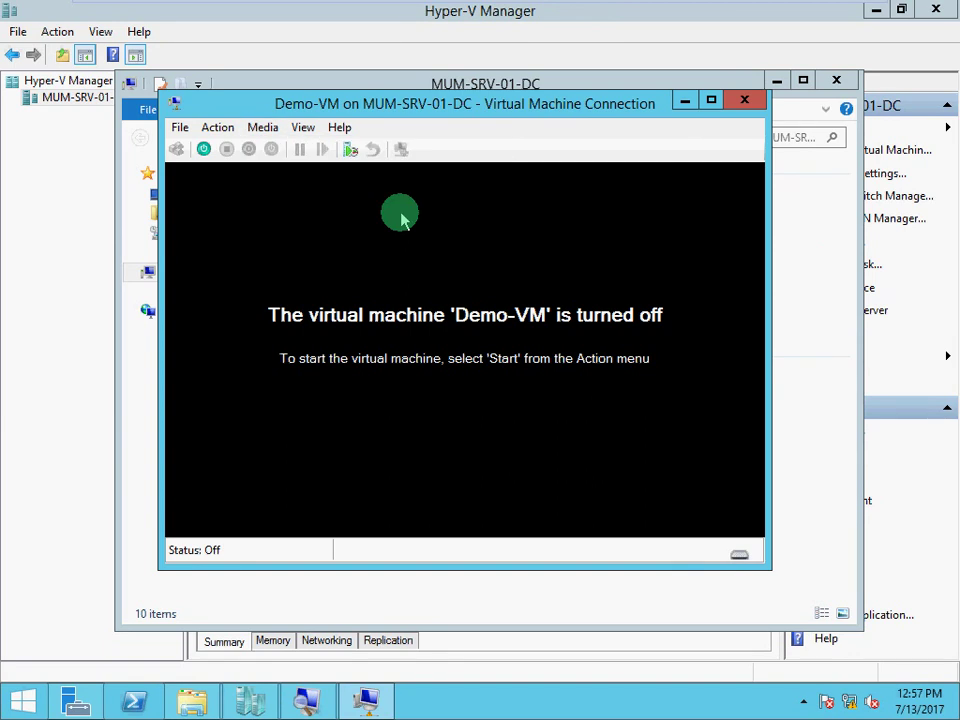
- Start Demo-VM from the DVD and show its Windows Setup in full screen mode
{"action": "left_click", "coordinate": [203, 149]}
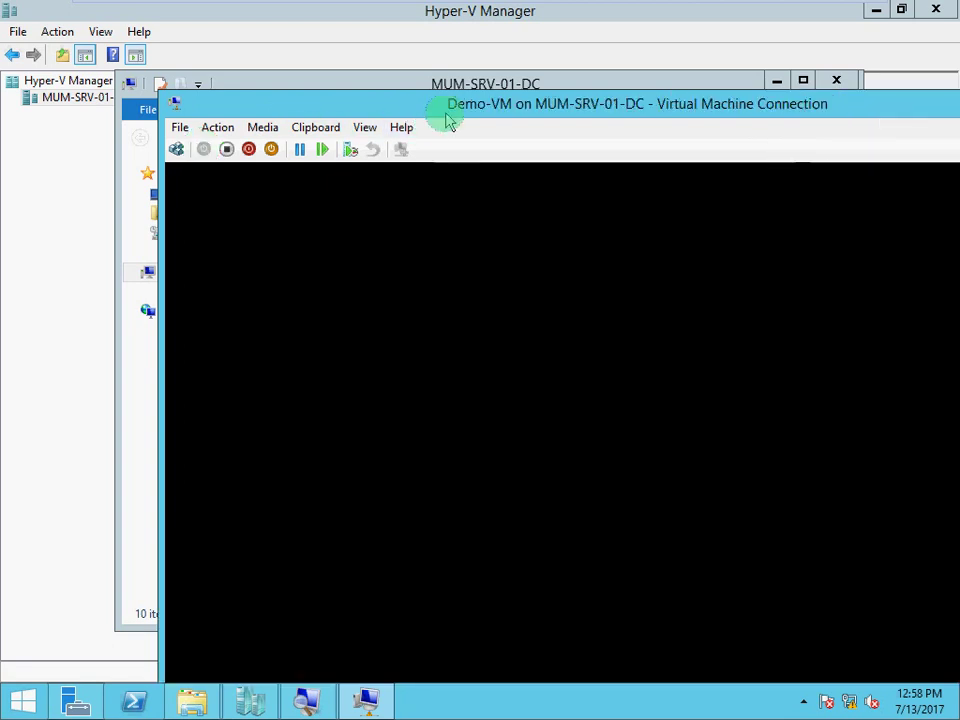
{"action": "left_click_drag", "start_coordinate": [449, 121], "coordinate": [338, 22]}
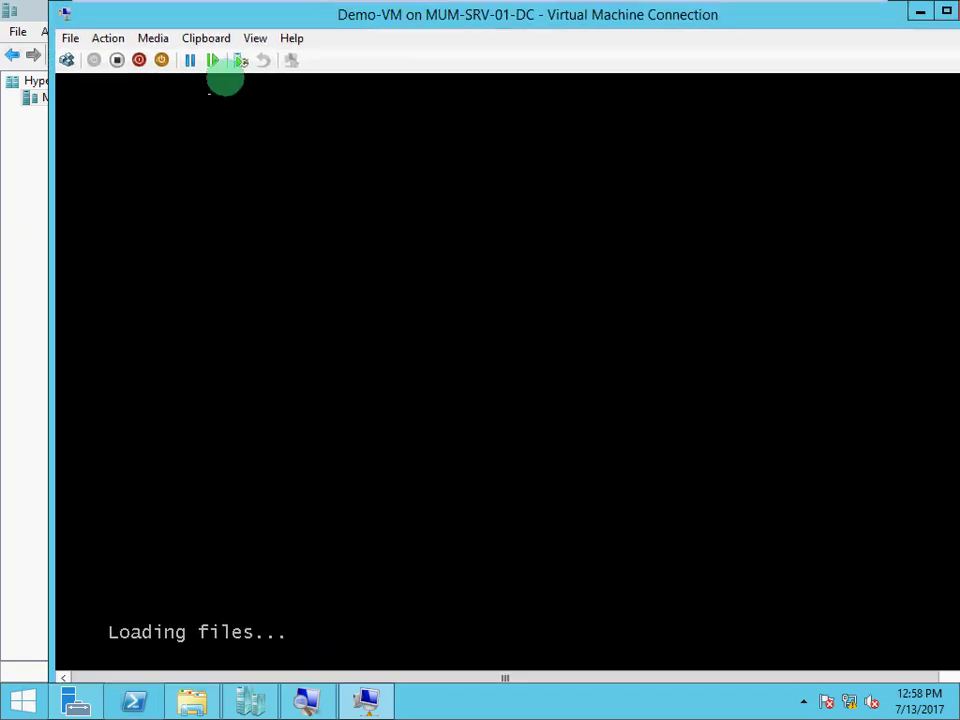
{"action": "left_click", "coordinate": [256, 40]}
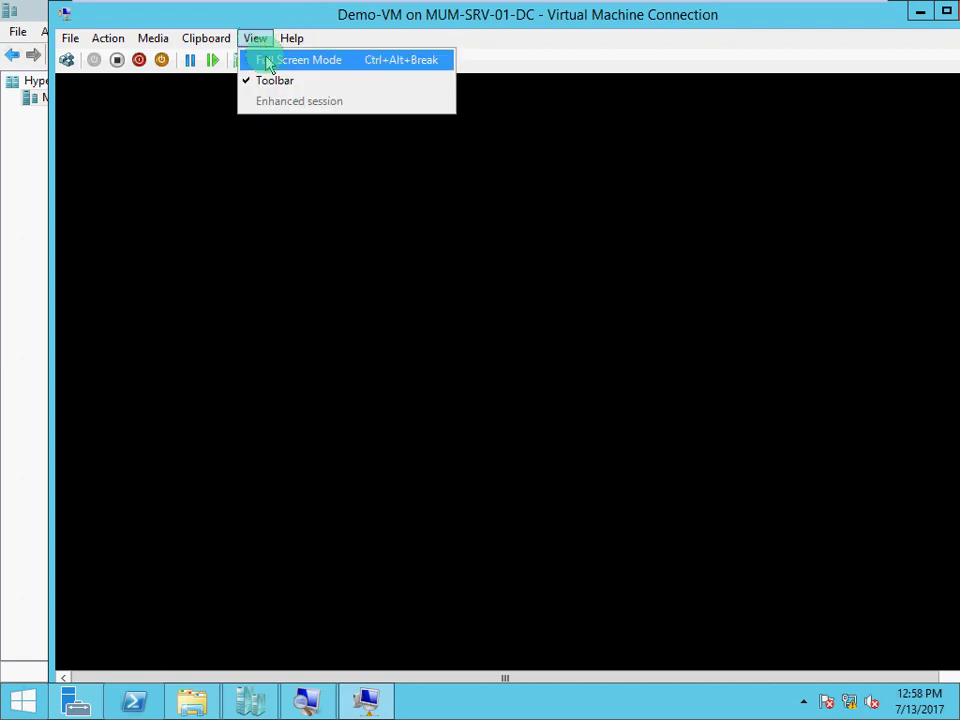
{"action": "left_click", "coordinate": [266, 62]}
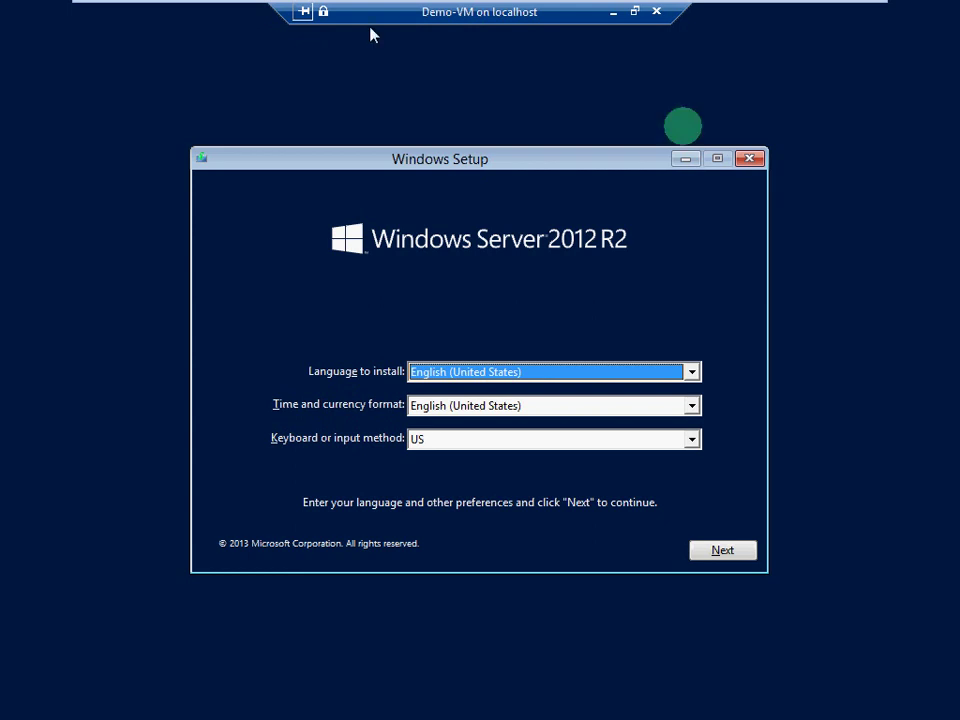
{"action": "mouse_move", "coordinate": [754, 9]}
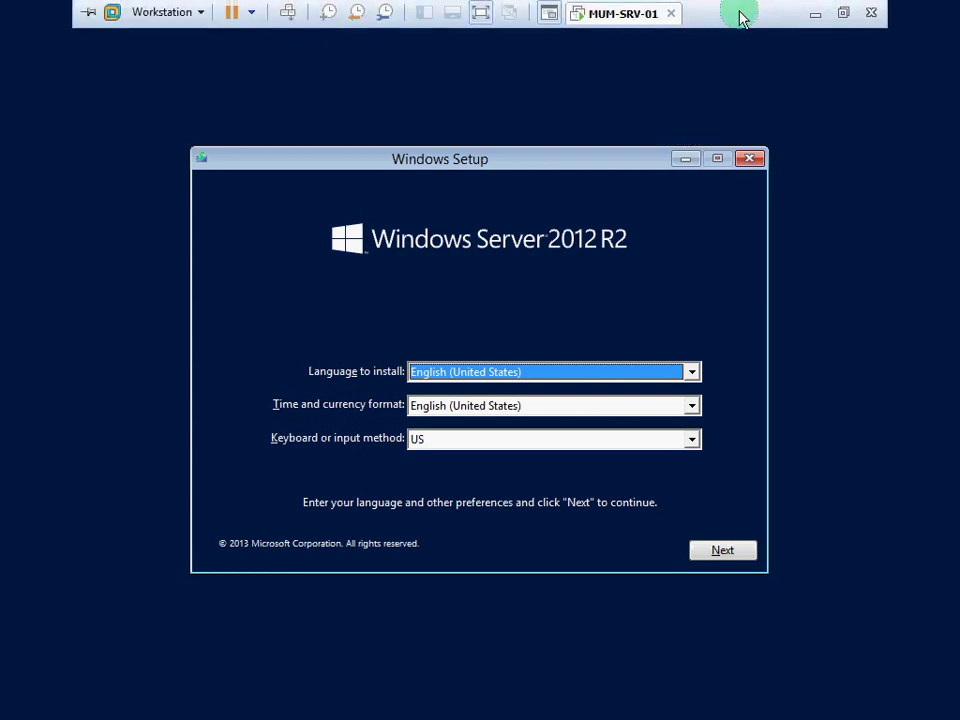